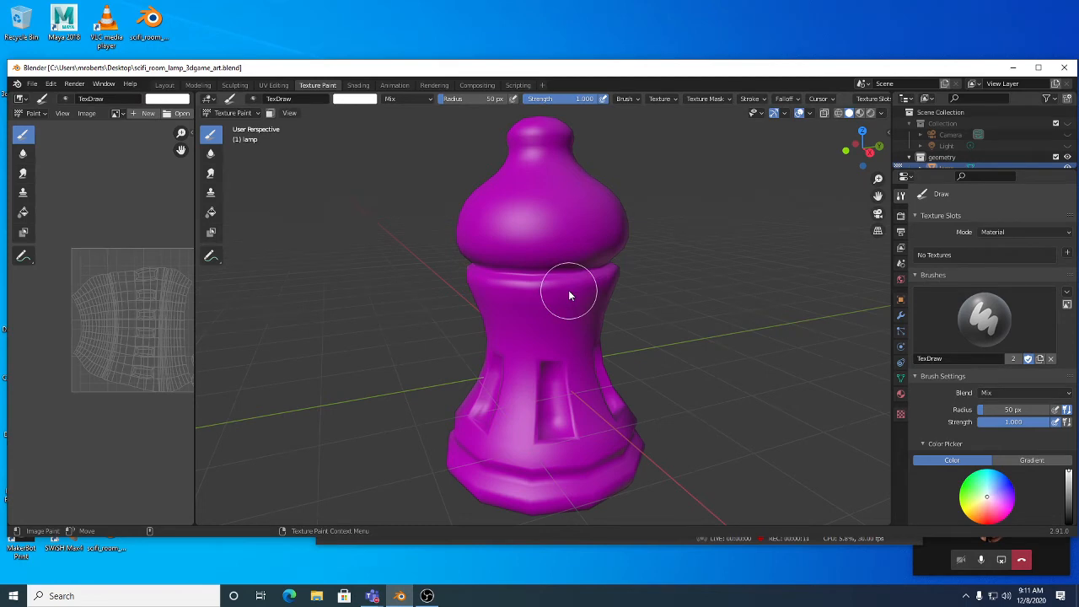
Step: Widen the UV image view and brush settings area beside the lamp, then switch to UV Editing
{"action": "left_click_drag", "start_coordinate": [196, 337], "coordinate": [234, 346]}
{"action": "middle_click_drag", "start_coordinate": [204, 344], "coordinate": [177, 353]}
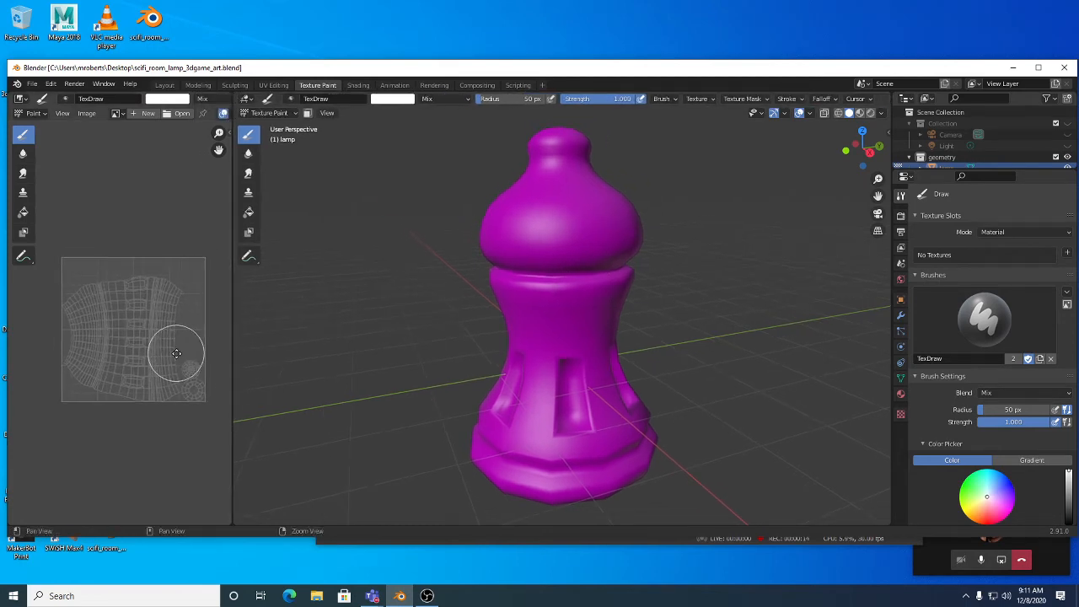
{"action": "left_click", "coordinate": [229, 131]}
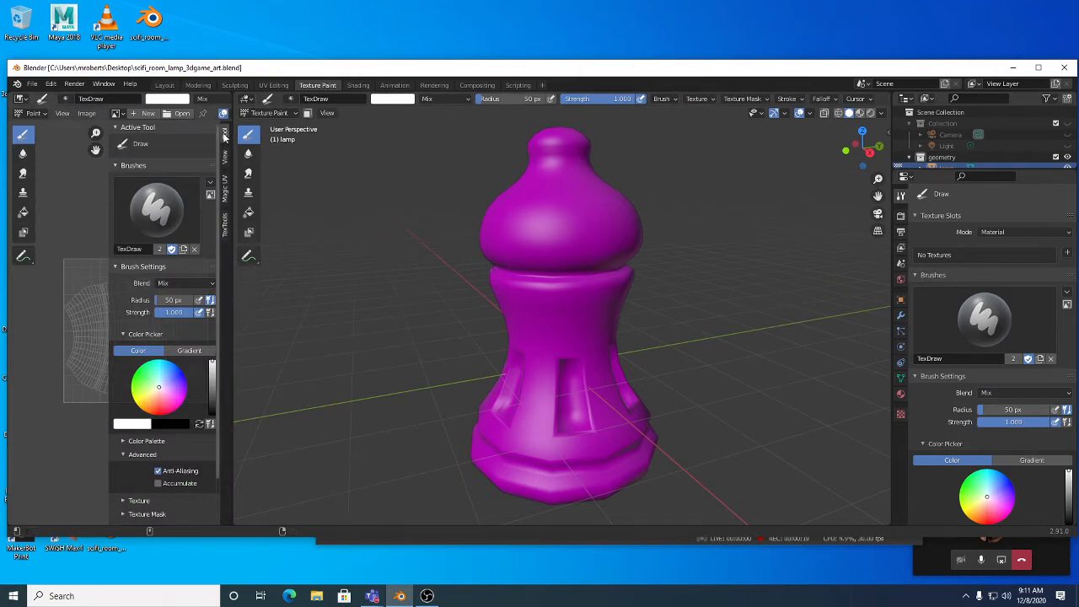
{"action": "left_click_drag", "start_coordinate": [111, 182], "coordinate": [239, 209]}
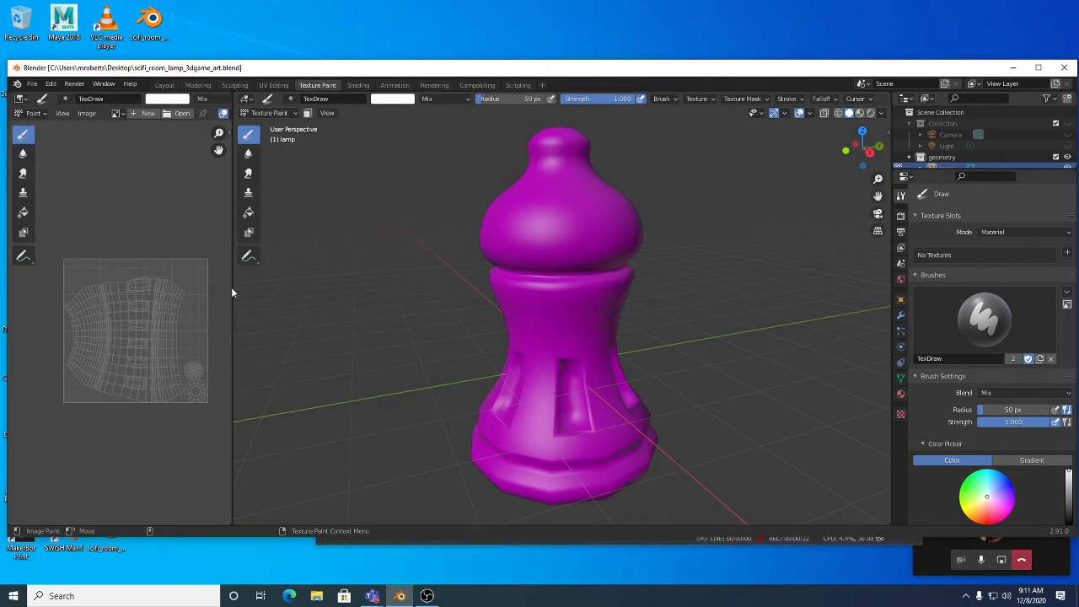
{"action": "left_click", "coordinate": [273, 85]}
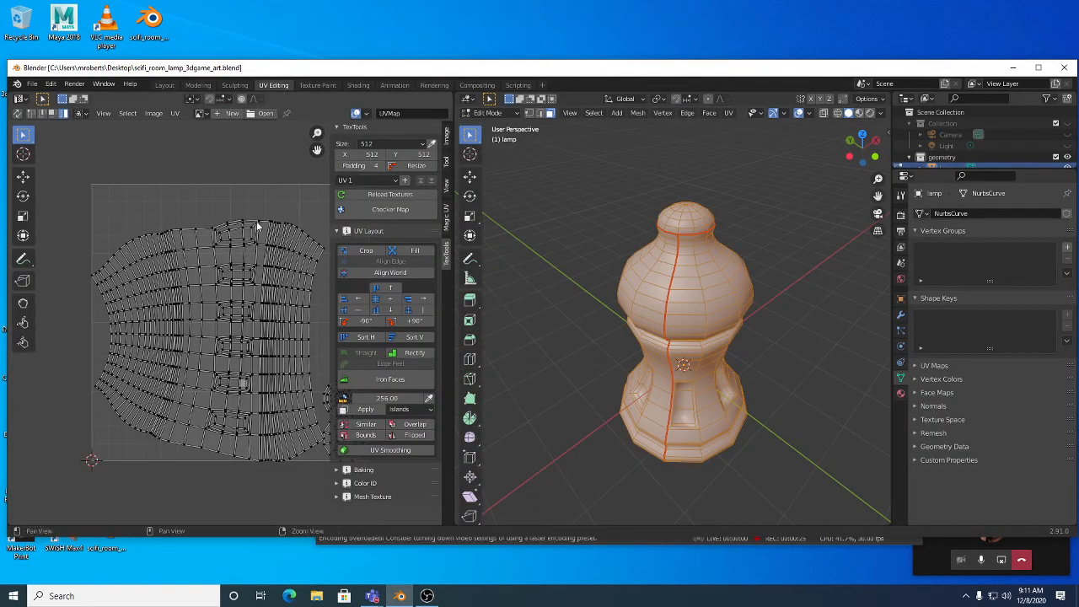
Step: Restore the TexTools settings beside the UV layout and save scifi_room_lamp_3dgame_art.blend
{"action": "middle_click_drag", "start_coordinate": [255, 221], "coordinate": [222, 220]}
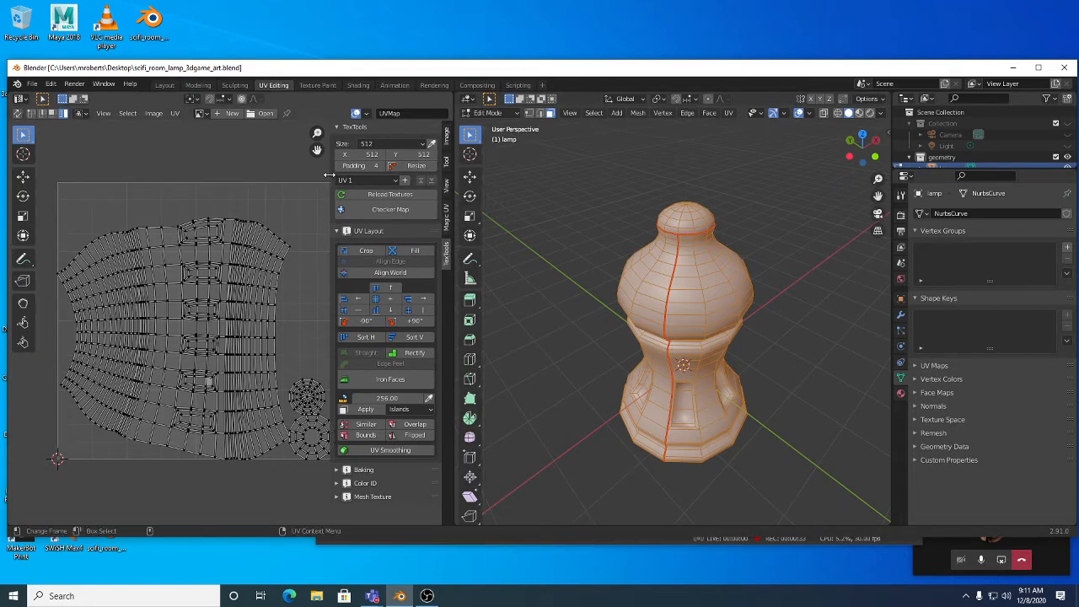
{"action": "left_click_drag", "start_coordinate": [329, 177], "coordinate": [452, 133]}
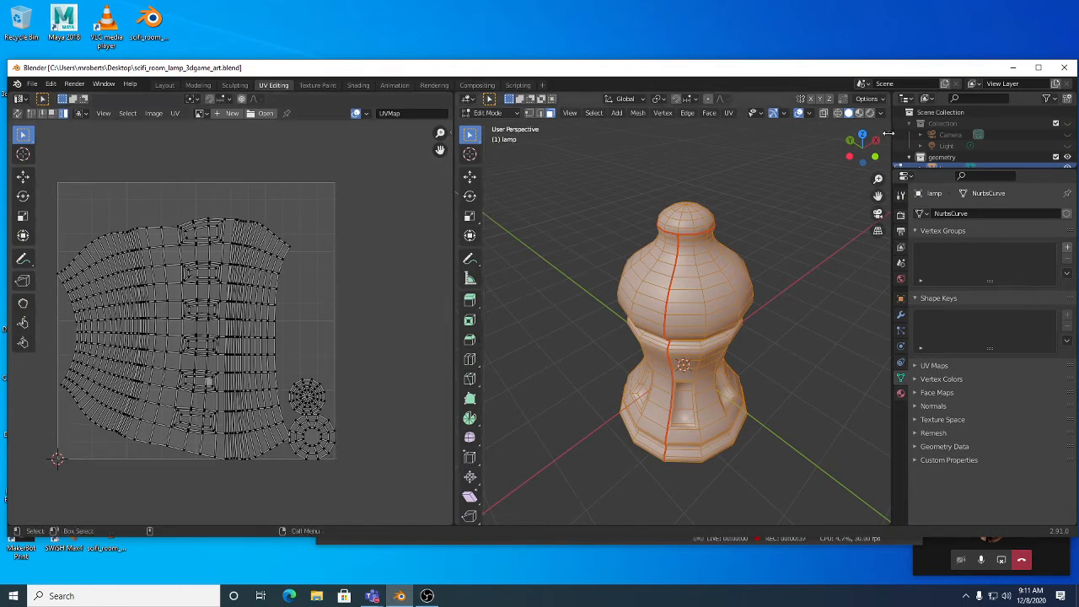
{"action": "left_click", "coordinate": [452, 131]}
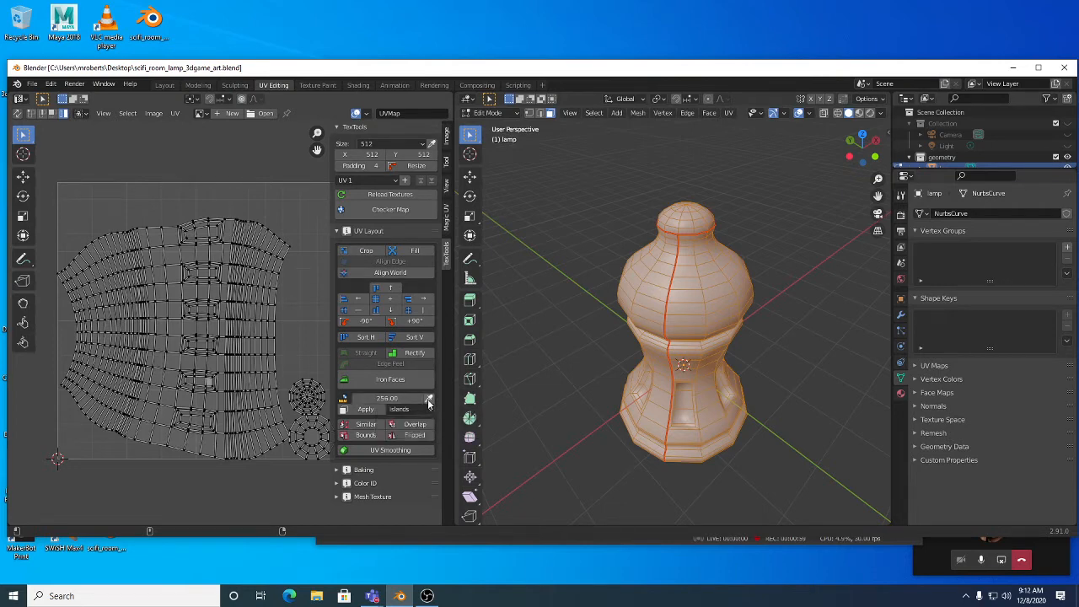
{"action": "key", "text": "ctrl+s"}
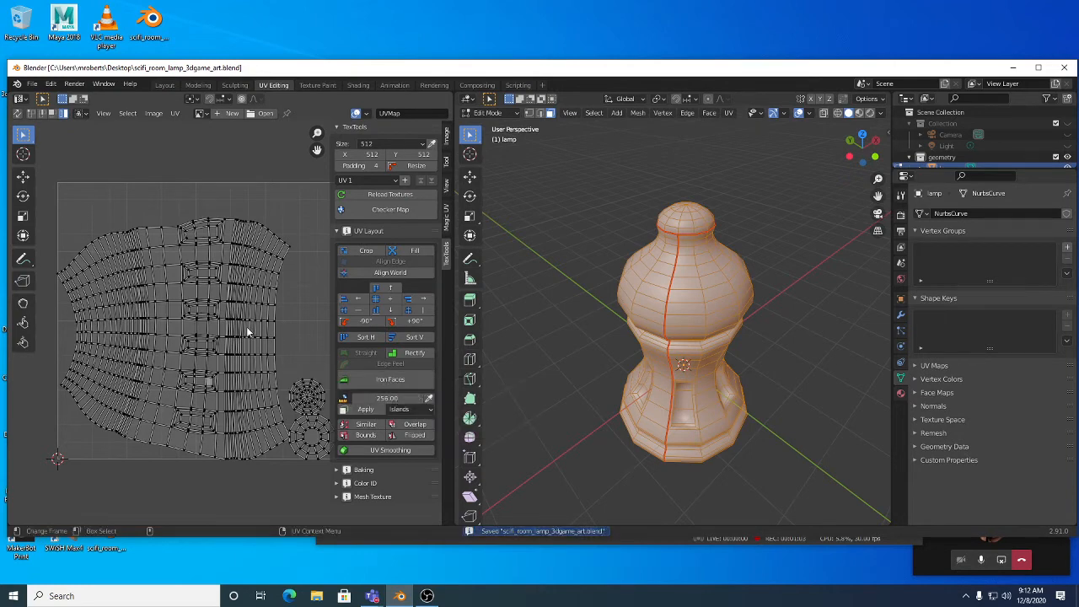
Step: Select all UVs, attempt a texel density measurement, then deselect them
{"action": "key", "text": "a"}
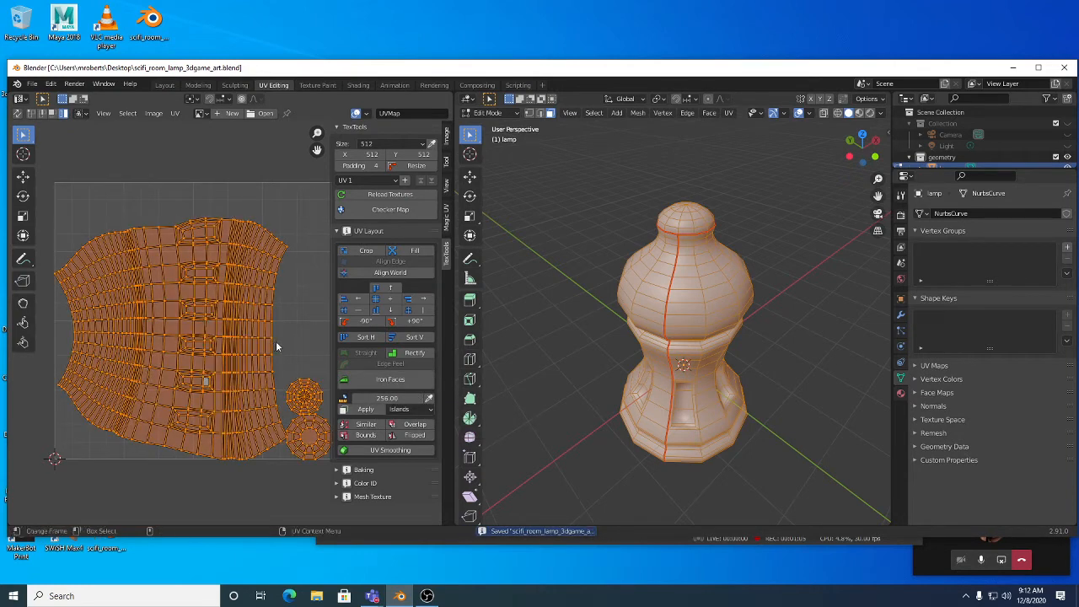
{"action": "left_click", "coordinate": [429, 399]}
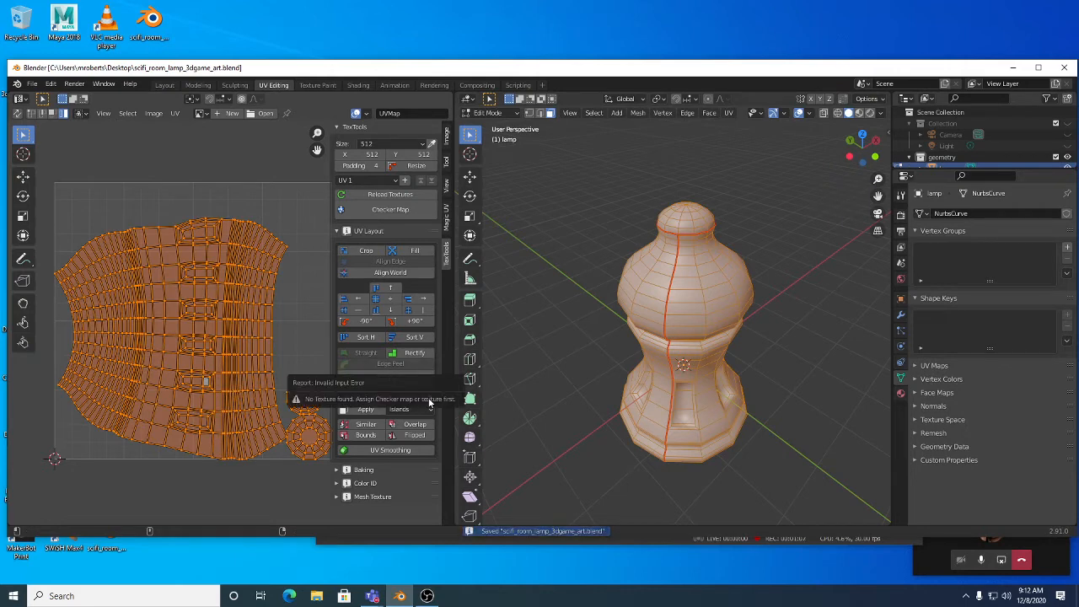
{"action": "left_click", "coordinate": [312, 325]}
{"action": "middle_click_drag", "start_coordinate": [298, 321], "coordinate": [288, 320]}
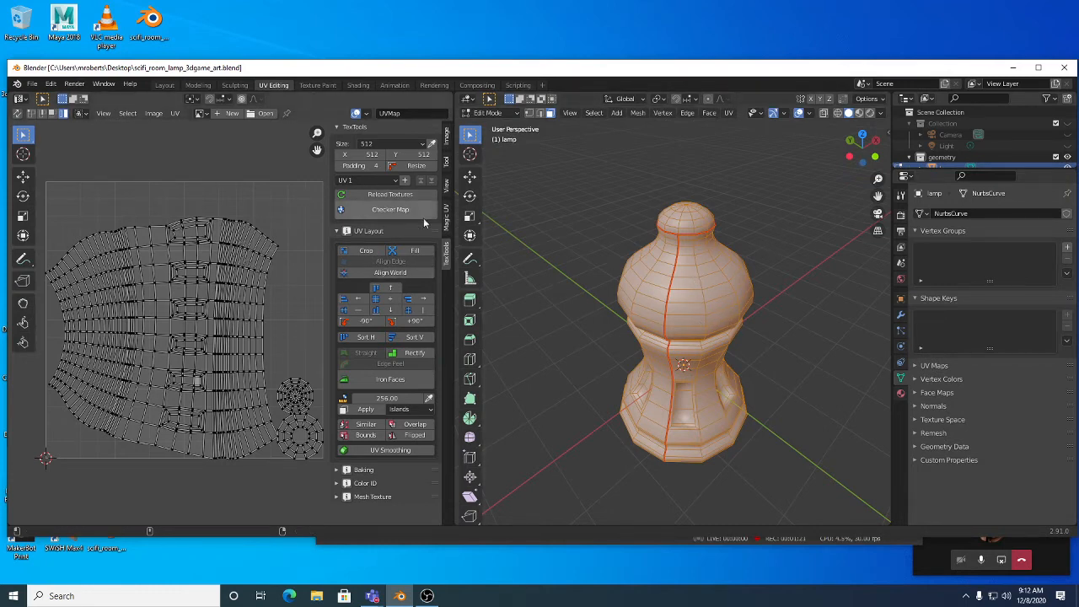
Step: Set the TexTools texture size to 2048 and apply a 2048 checker map to the lamp
{"action": "left_click", "coordinate": [382, 146]}
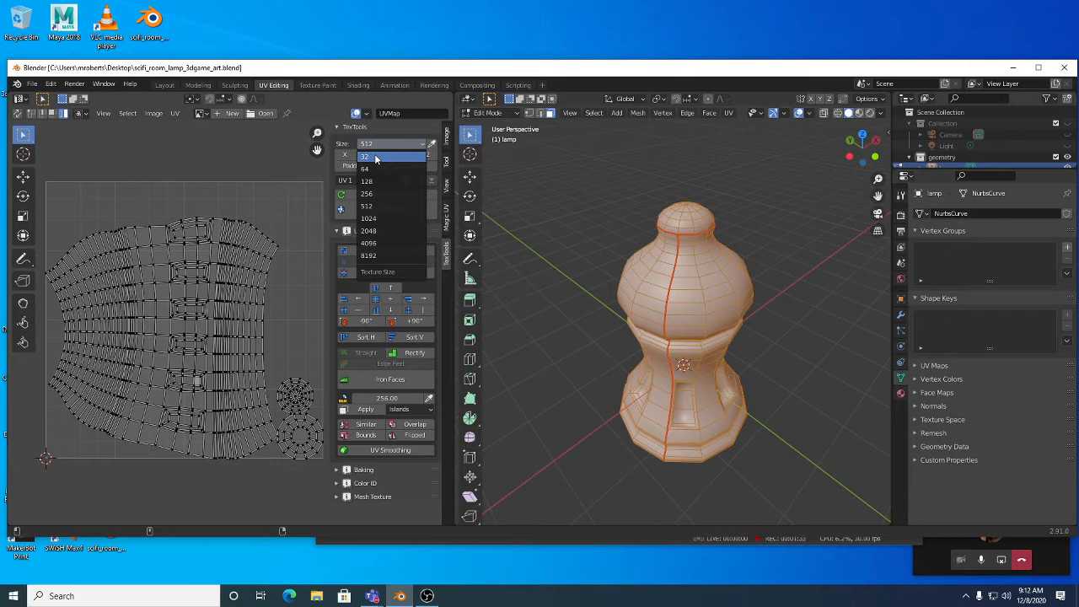
{"action": "left_click", "coordinate": [390, 230]}
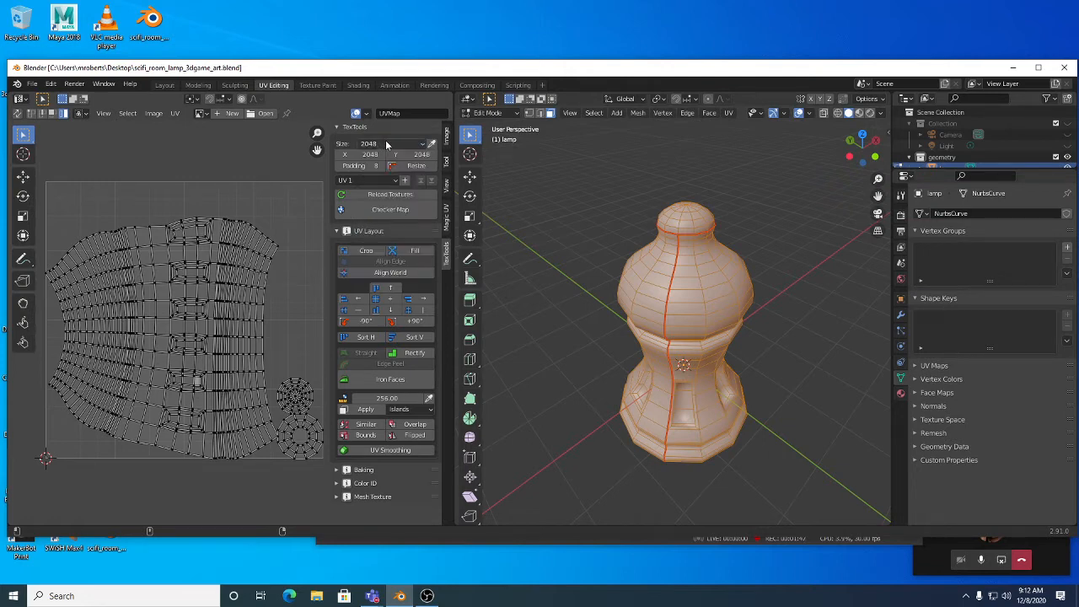
{"action": "left_click", "coordinate": [391, 209]}
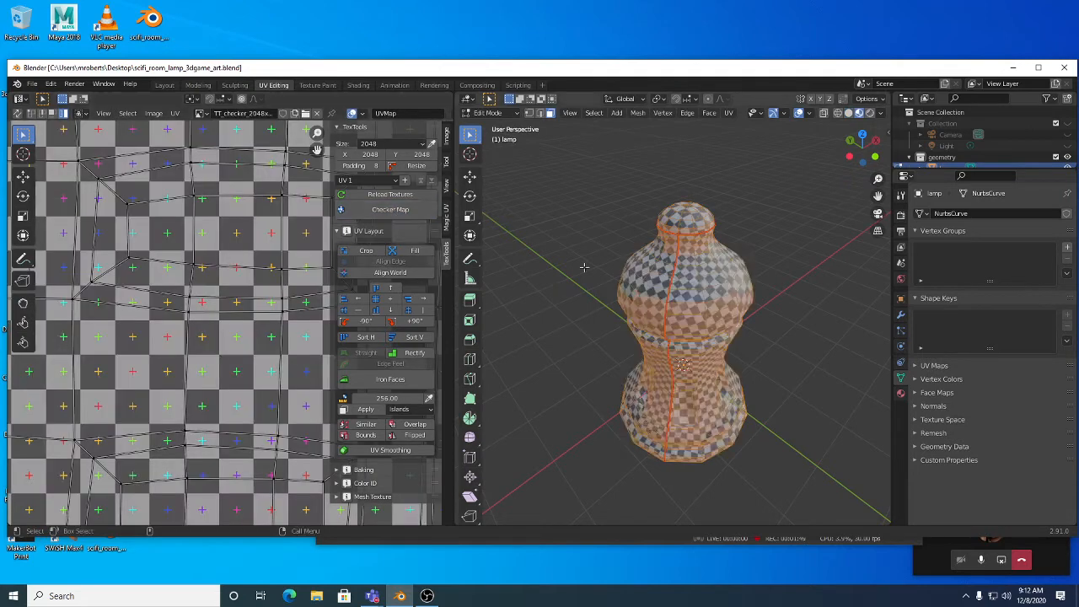
{"action": "middle_click_drag", "start_coordinate": [738, 320], "coordinate": [784, 278]}
{"action": "scroll", "coordinate": [193, 291], "scroll_direction": "down", "scroll_amount": 1}
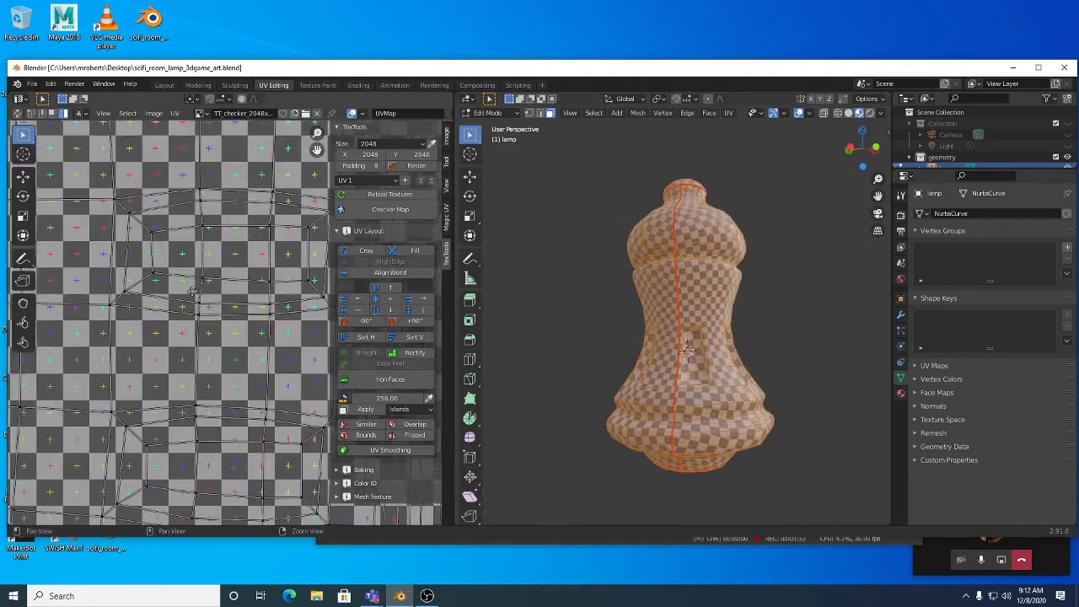
{"action": "scroll", "coordinate": [193, 291], "scroll_direction": "down", "scroll_amount": 6}
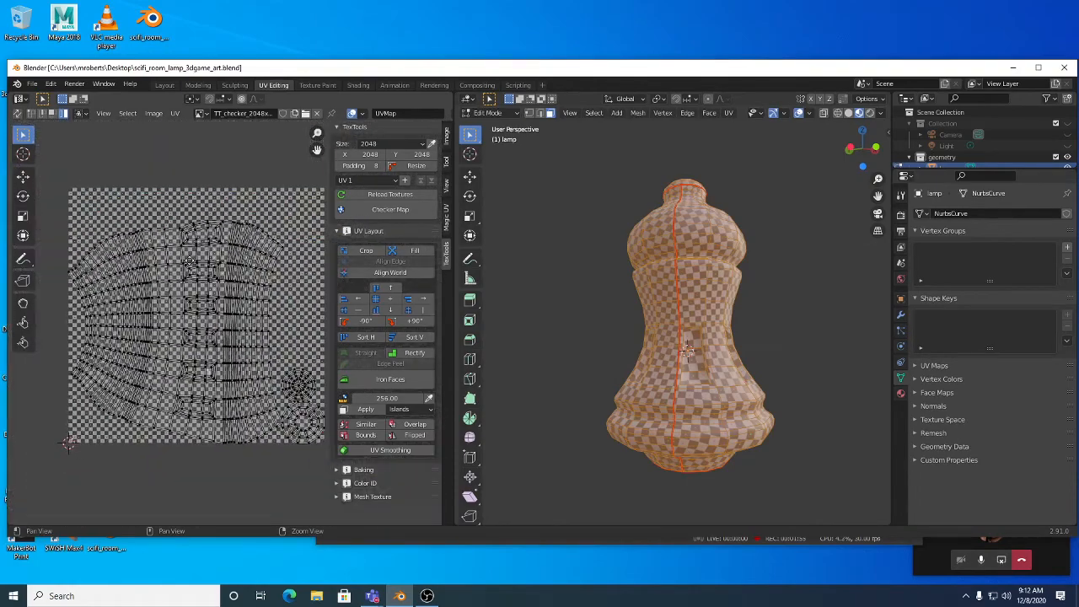
{"action": "right_click_drag", "start_coordinate": [189, 261], "coordinate": [232, 271], "text": "alt"}
{"action": "middle_click_drag", "start_coordinate": [216, 254], "coordinate": [200, 244], "text": "alt"}
{"action": "right_click_drag", "start_coordinate": [200, 244], "coordinate": [243, 278], "text": "alt"}
{"action": "middle_click_drag", "start_coordinate": [246, 287], "coordinate": [259, 291], "text": "alt"}
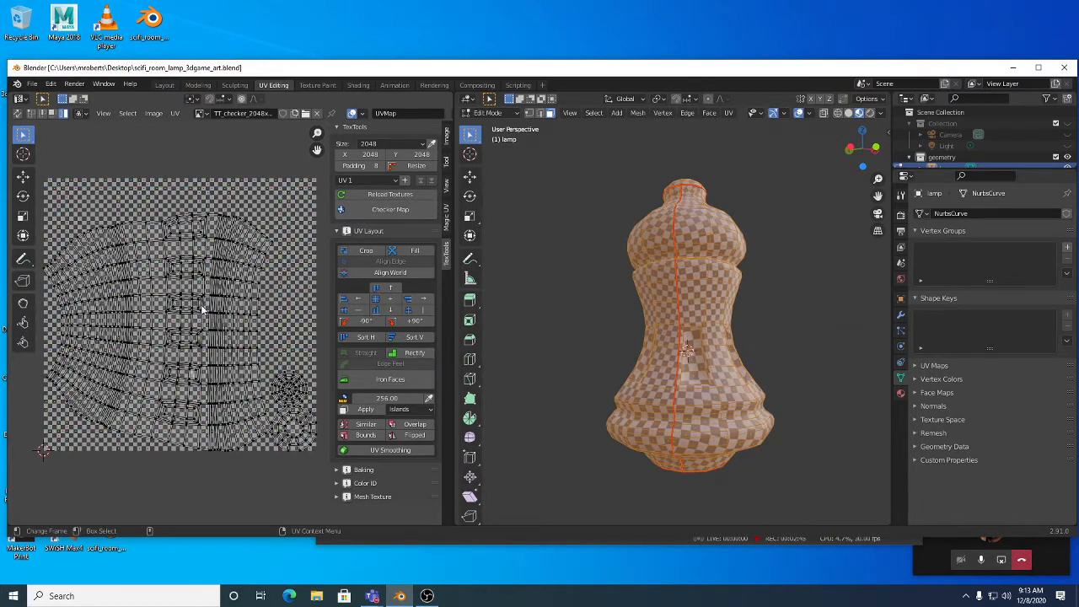
{"action": "left_click", "coordinate": [364, 469]}
{"action": "scroll", "coordinate": [368, 405], "scroll_direction": "down", "scroll_amount": 5}
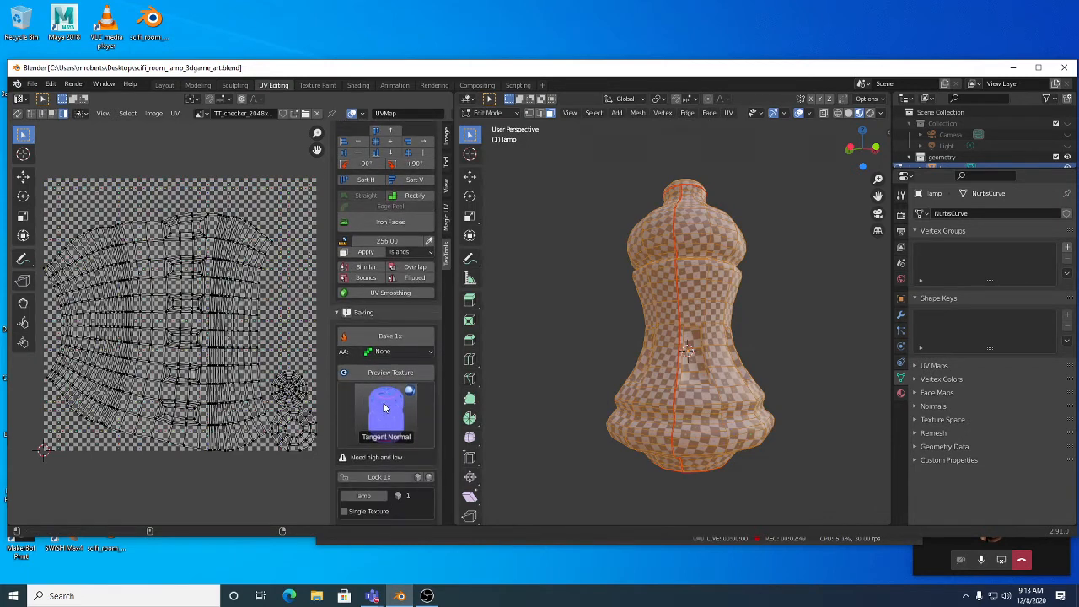
{"action": "left_click", "coordinate": [364, 313]}
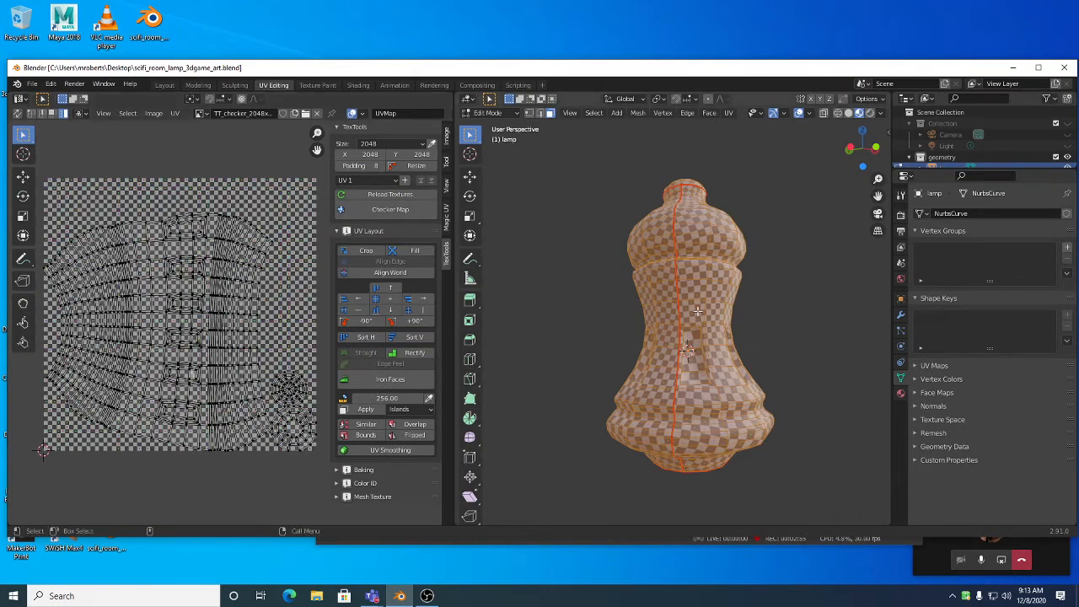
{"action": "left_click_drag", "start_coordinate": [727, 319], "coordinate": [662, 320], "text": "alt"}
{"action": "right_click_drag", "start_coordinate": [662, 320], "coordinate": [716, 317], "text": "alt"}
{"action": "left_click_drag", "start_coordinate": [717, 317], "coordinate": [665, 236], "text": "alt"}
{"action": "left_click_drag", "start_coordinate": [748, 275], "coordinate": [698, 275], "text": "alt"}
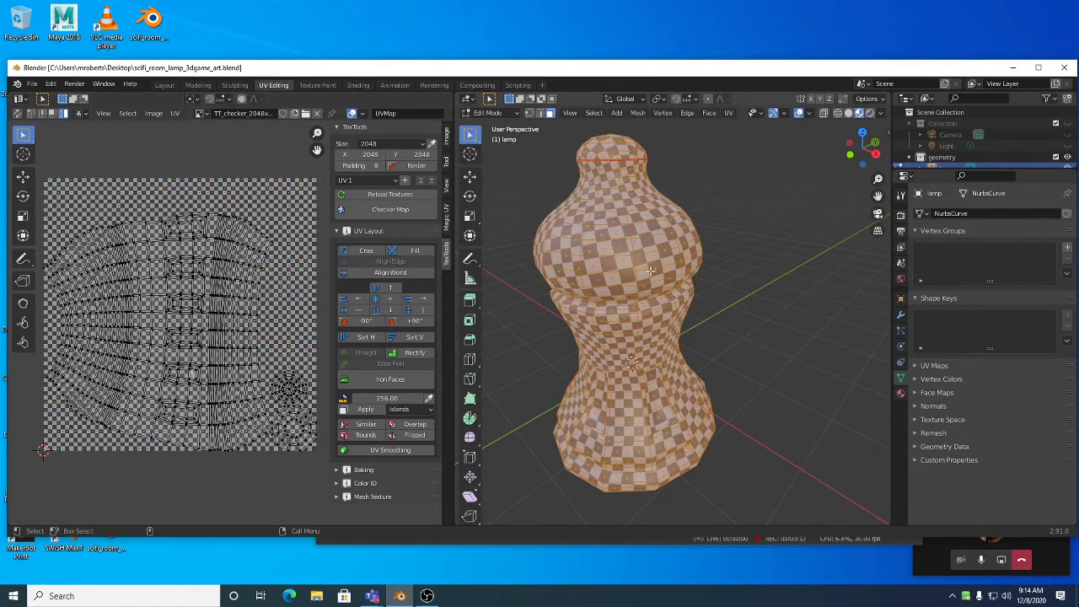
Step: Delete the checker Image Texture node in the Shading workspace, then return to Texture Paint
{"action": "left_click", "coordinate": [359, 85]}
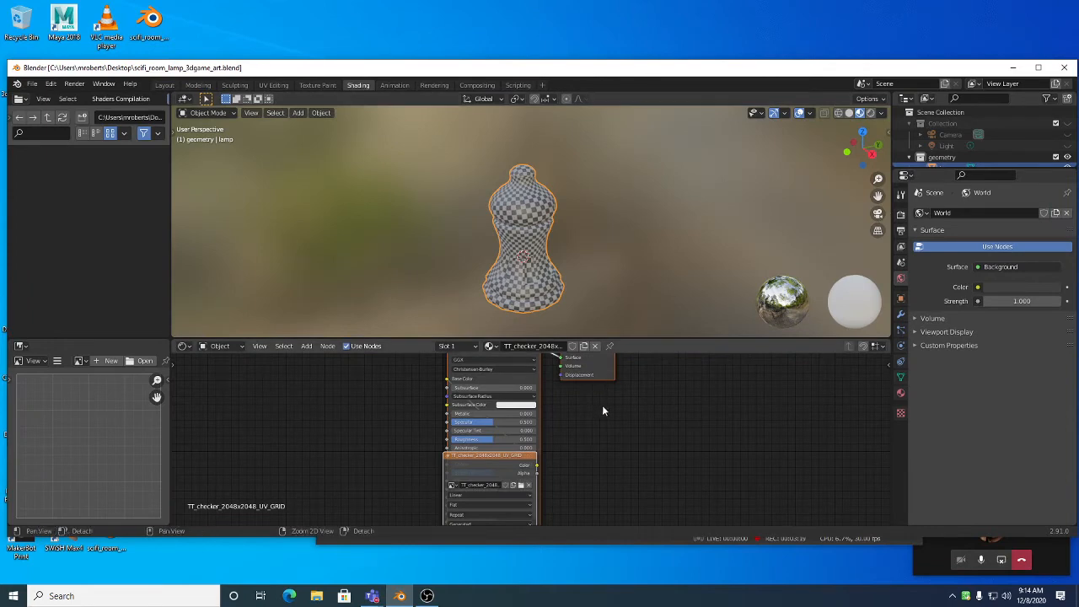
{"action": "middle_click_drag", "start_coordinate": [602, 404], "coordinate": [640, 428]}
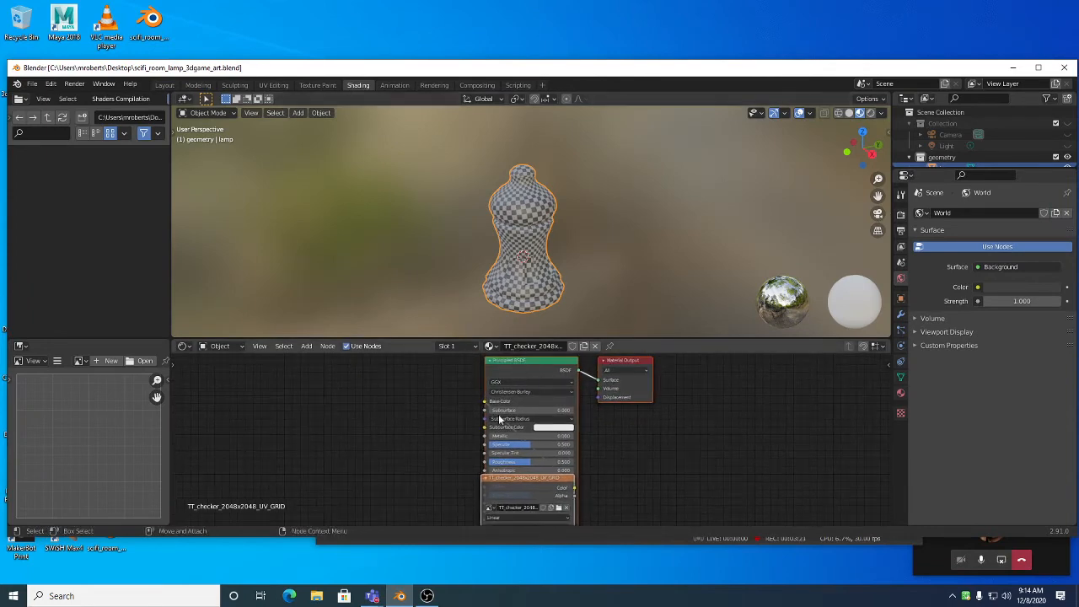
{"action": "left_click_drag", "start_coordinate": [555, 480], "coordinate": [389, 390]}
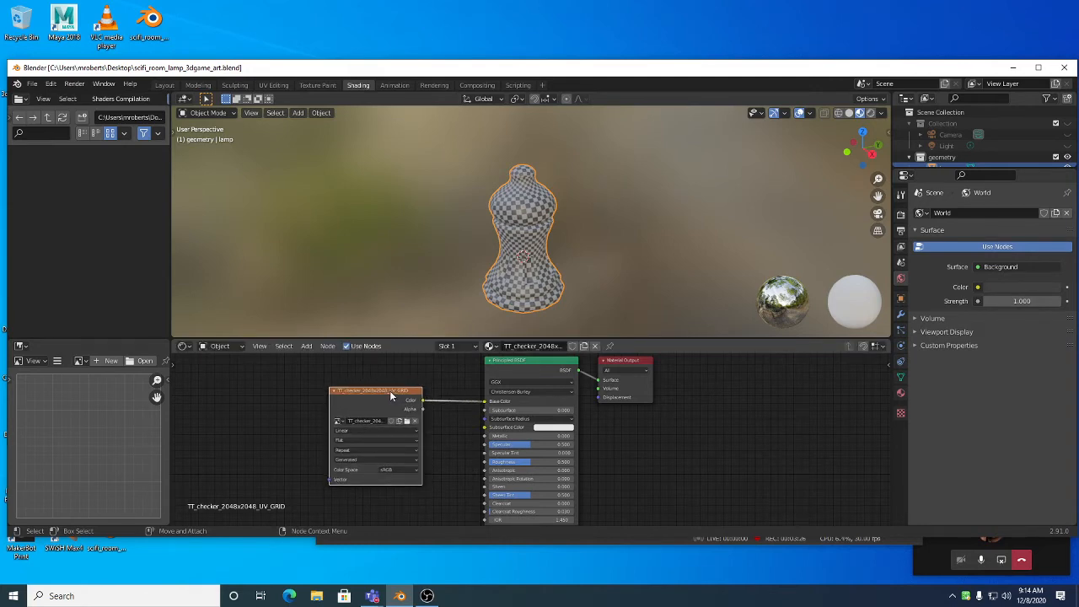
{"action": "left_click", "coordinate": [538, 362]}
{"action": "left_click", "coordinate": [617, 364]}
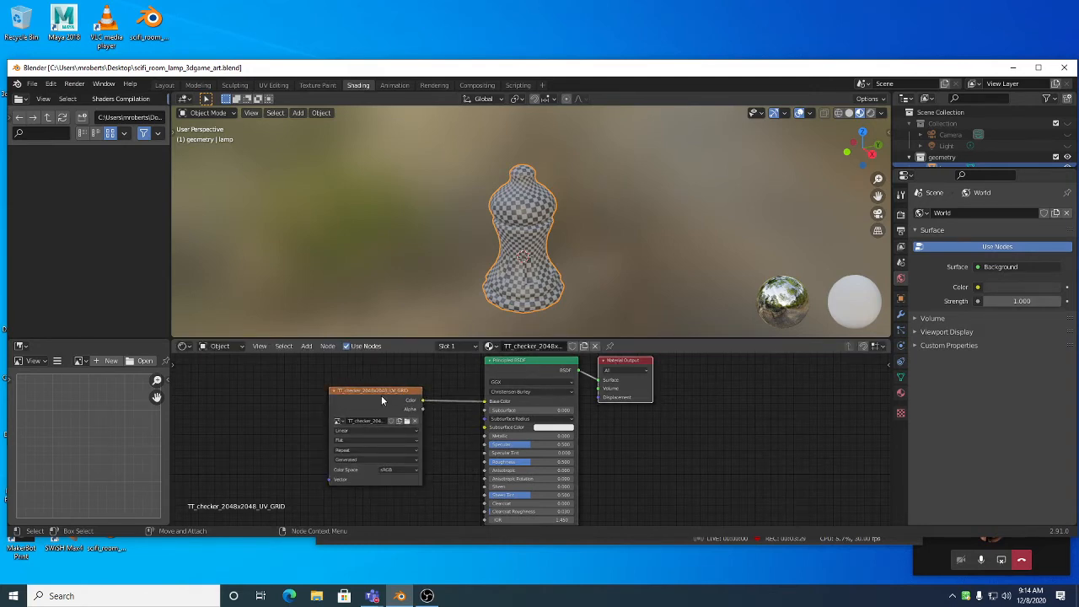
{"action": "left_click", "coordinate": [381, 392]}
{"action": "key", "text": "x"}
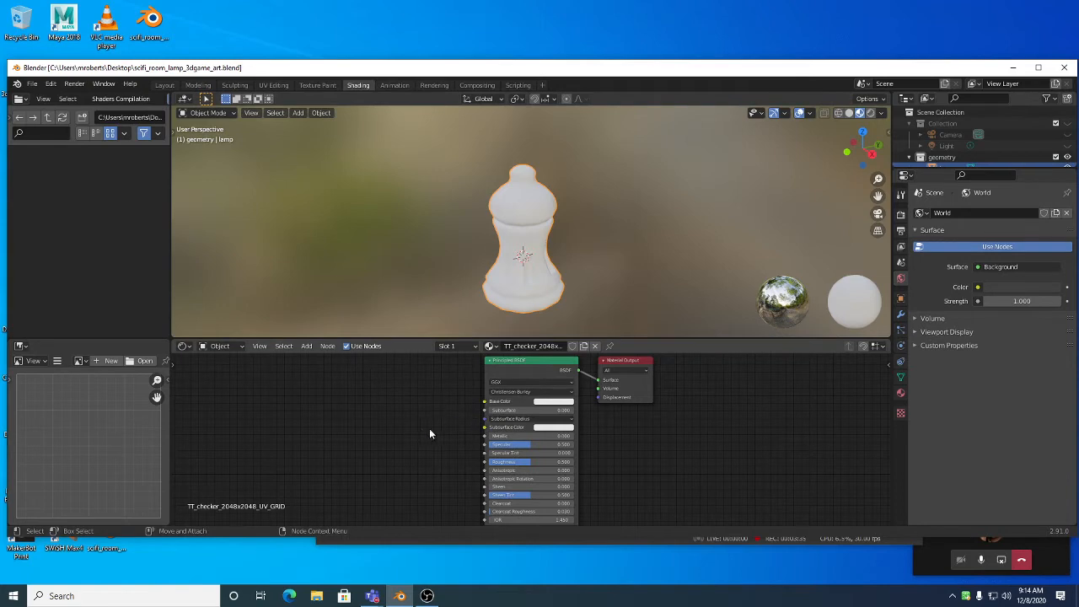
{"action": "left_click", "coordinate": [309, 86]}
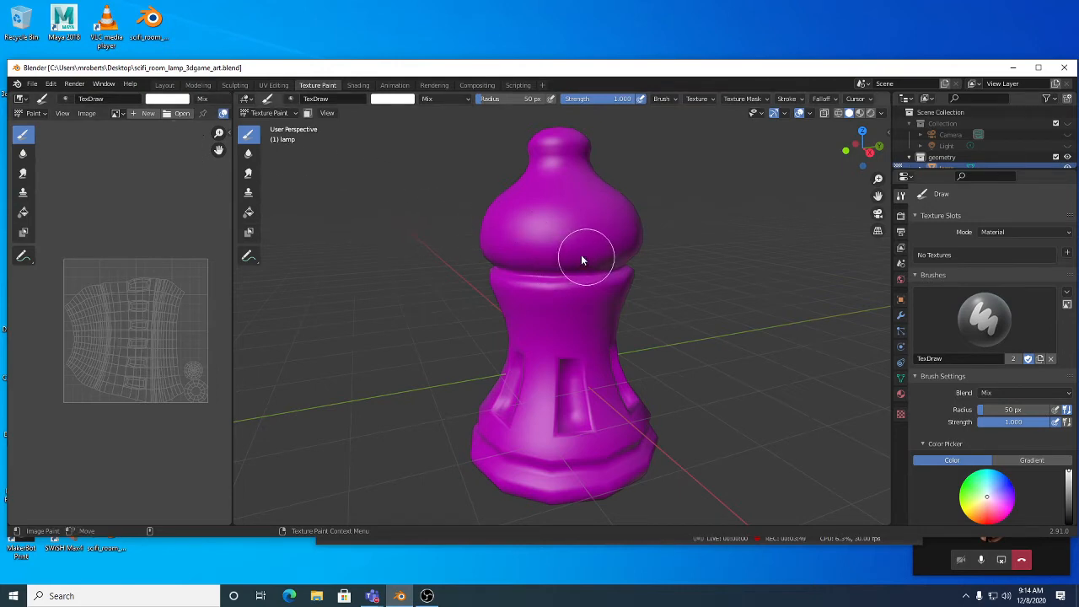
{"action": "middle_click_drag", "start_coordinate": [549, 247], "coordinate": [580, 290]}
{"action": "scroll", "coordinate": [580, 289], "scroll_direction": "up", "scroll_amount": 1}
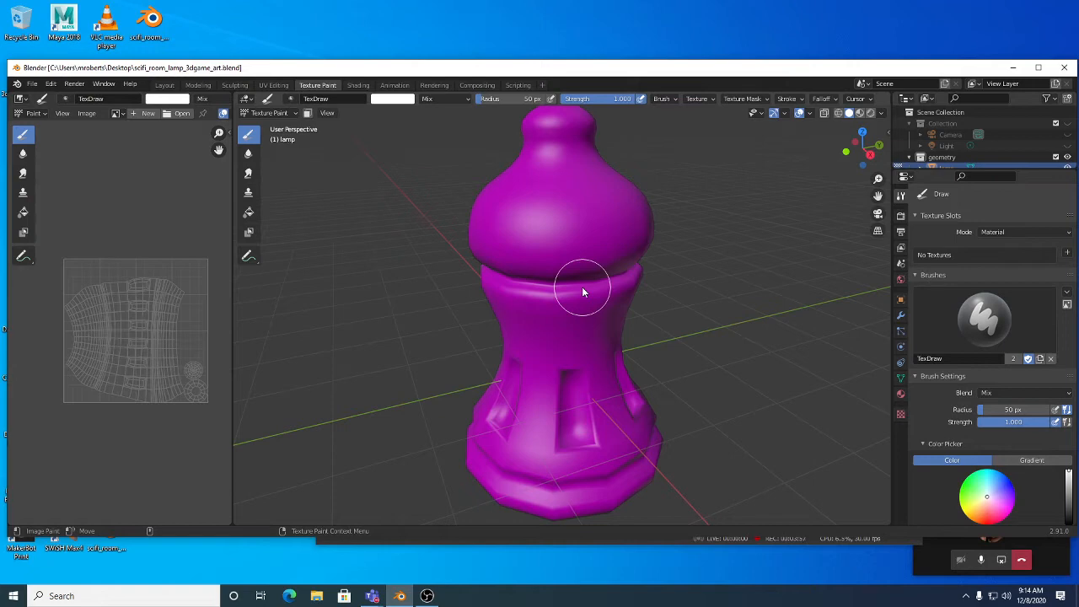
{"action": "mouse_move", "coordinate": [591, 319]}
{"action": "middle_mouse_down"}
{"action": "mouse_move", "coordinate": [593, 232]}
{"action": "mouse_move", "coordinate": [588, 334]}
{"action": "mouse_move", "coordinate": [590, 297]}
{"action": "mouse_move", "coordinate": [588, 316]}
{"action": "middle_mouse_up"}
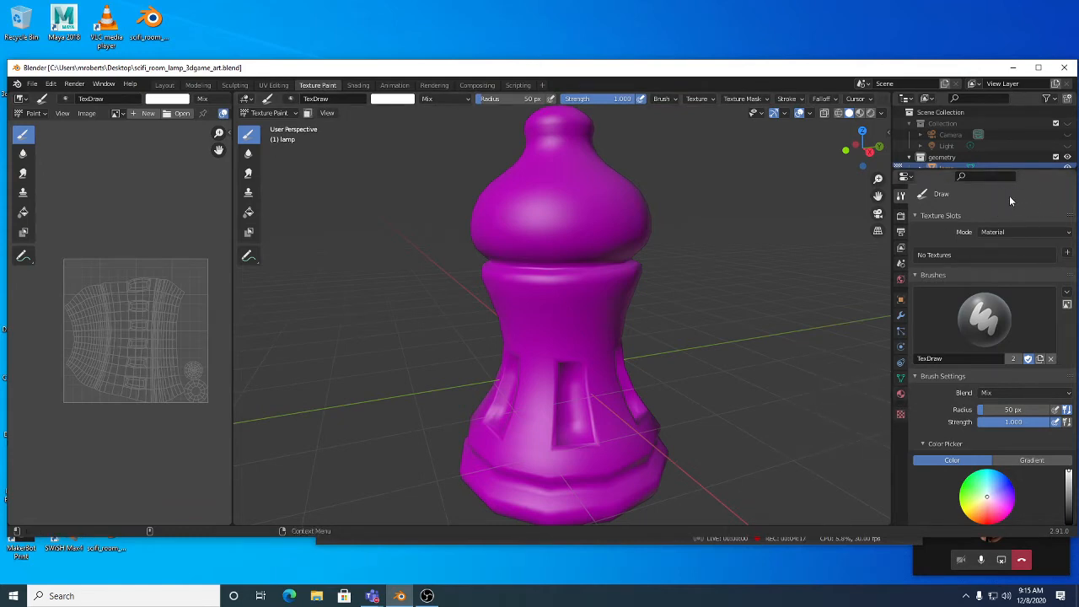
Step: Bring up the lamp's Material Properties in the properties editor
{"action": "left_click", "coordinate": [907, 179]}
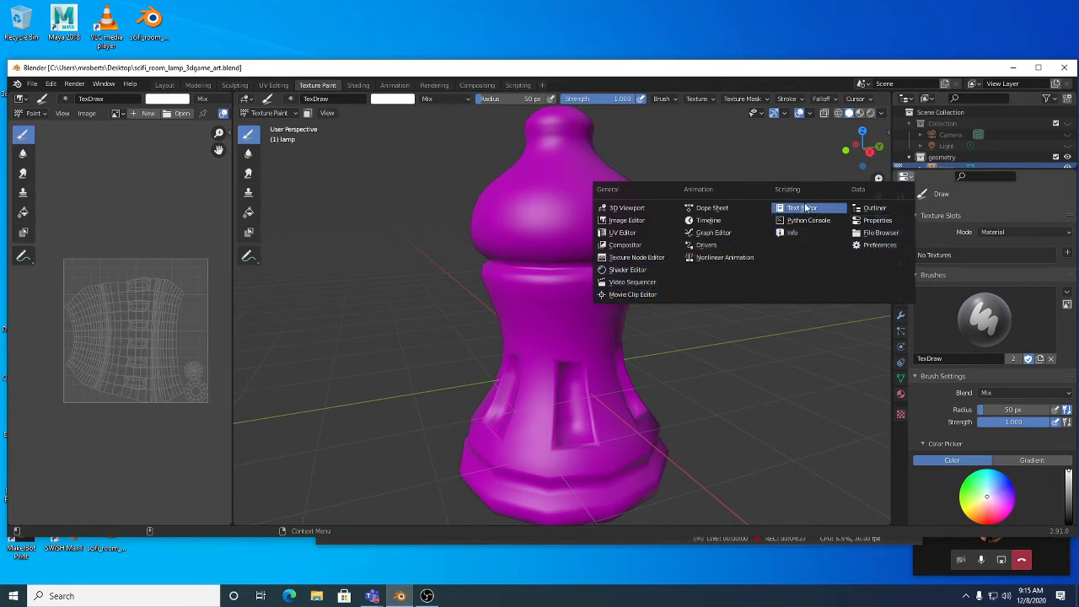
{"action": "left_click", "coordinate": [905, 179]}
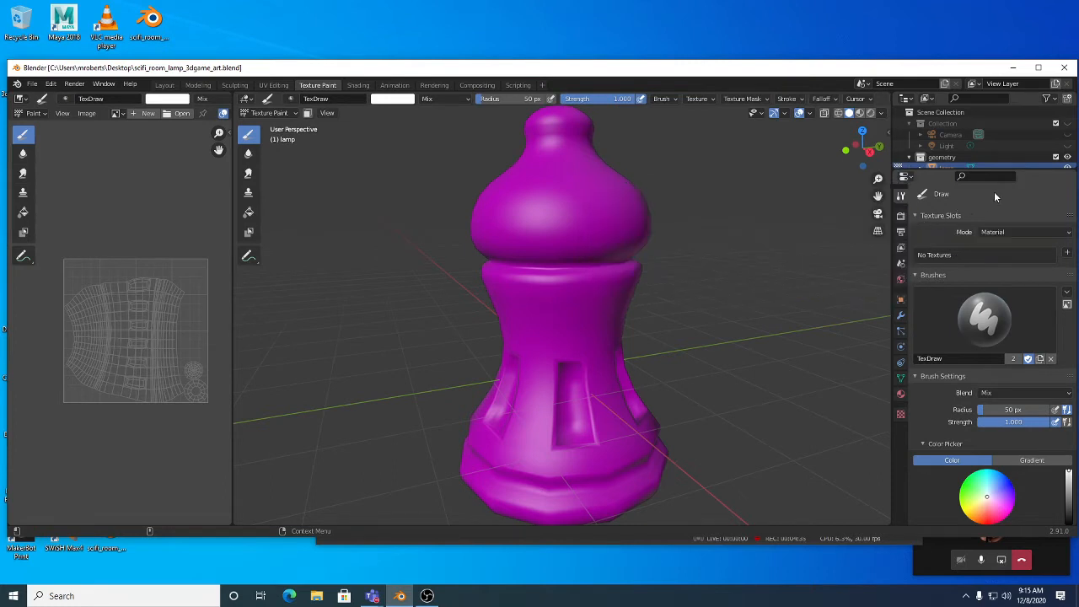
{"action": "left_click", "coordinate": [905, 99]}
{"action": "left_click", "coordinate": [906, 180]}
{"action": "left_click", "coordinate": [900, 395]}
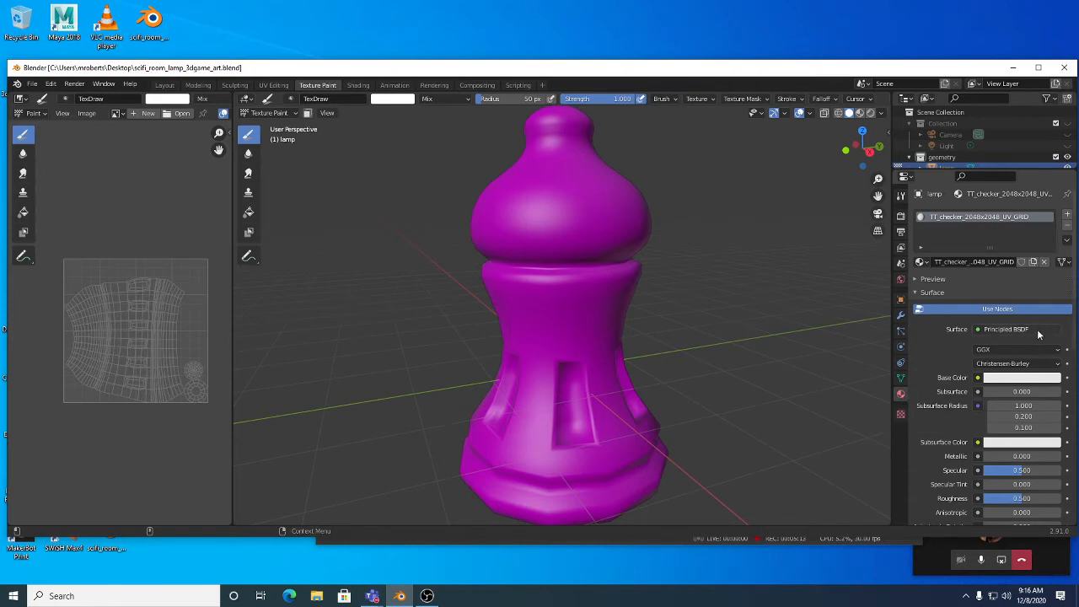
Step: Clear the material name field and enter 'lamp' as the new name
{"action": "left_click", "coordinate": [1000, 261]}
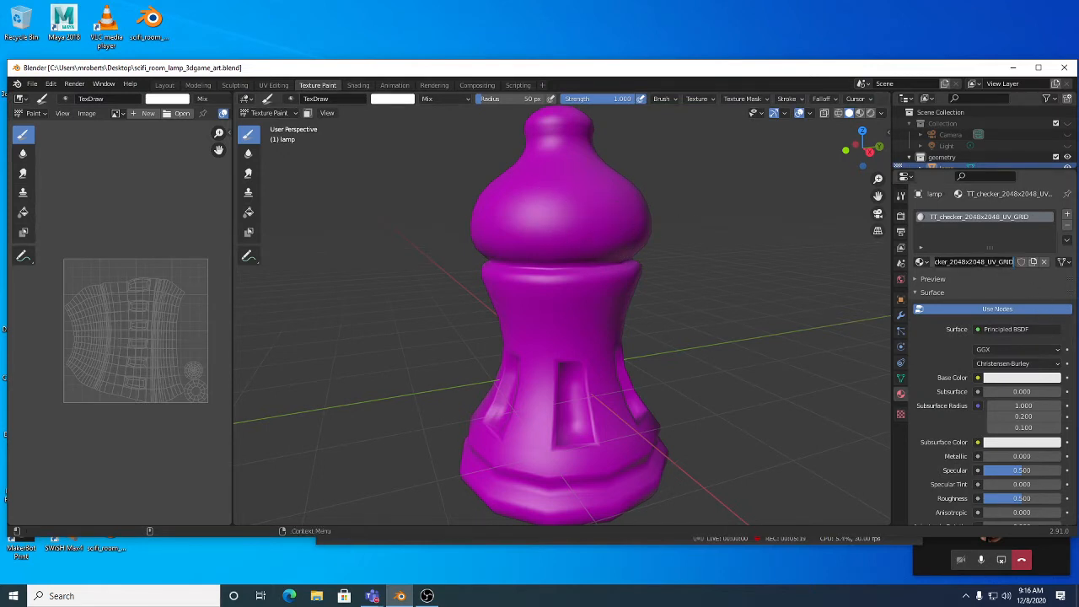
{"action": "key", "text": "BackSpace"}
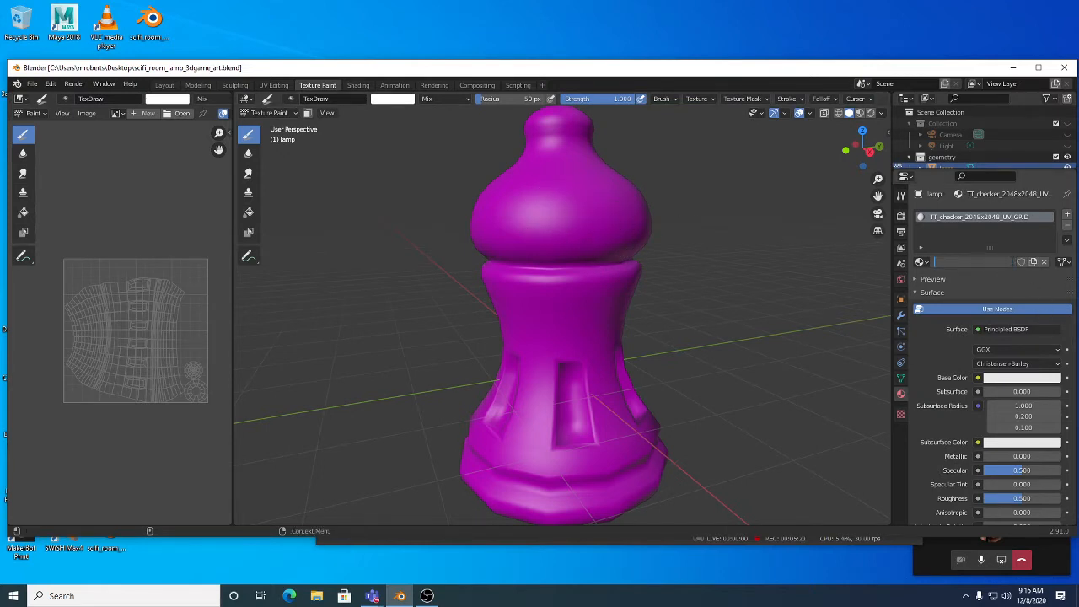
{"action": "type", "text": "lamp"}
{"action": "key", "text": "Return"}
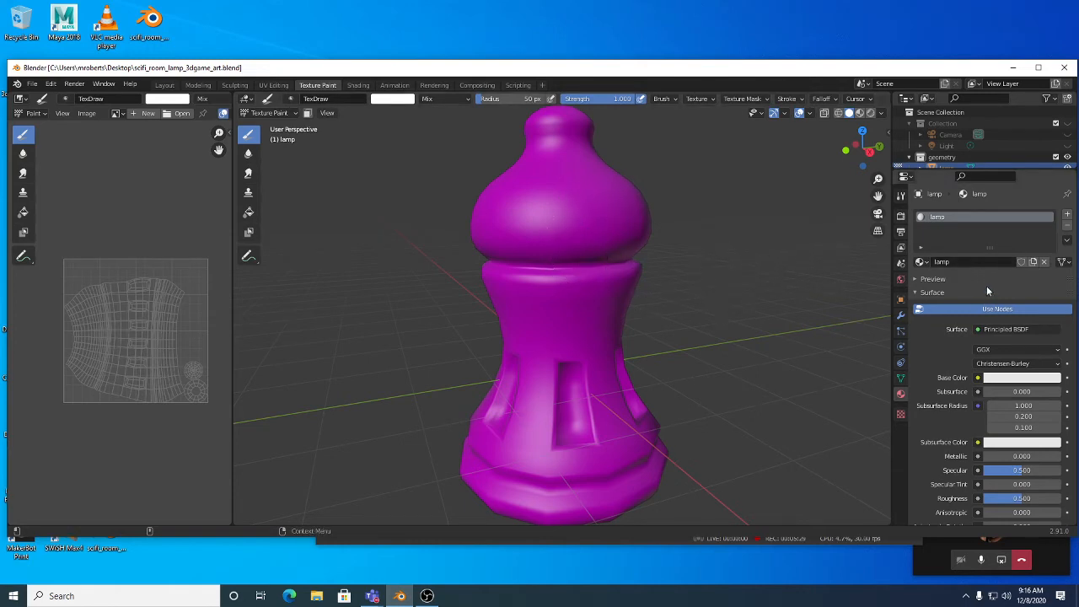
{"action": "double_click", "coordinate": [973, 262]}
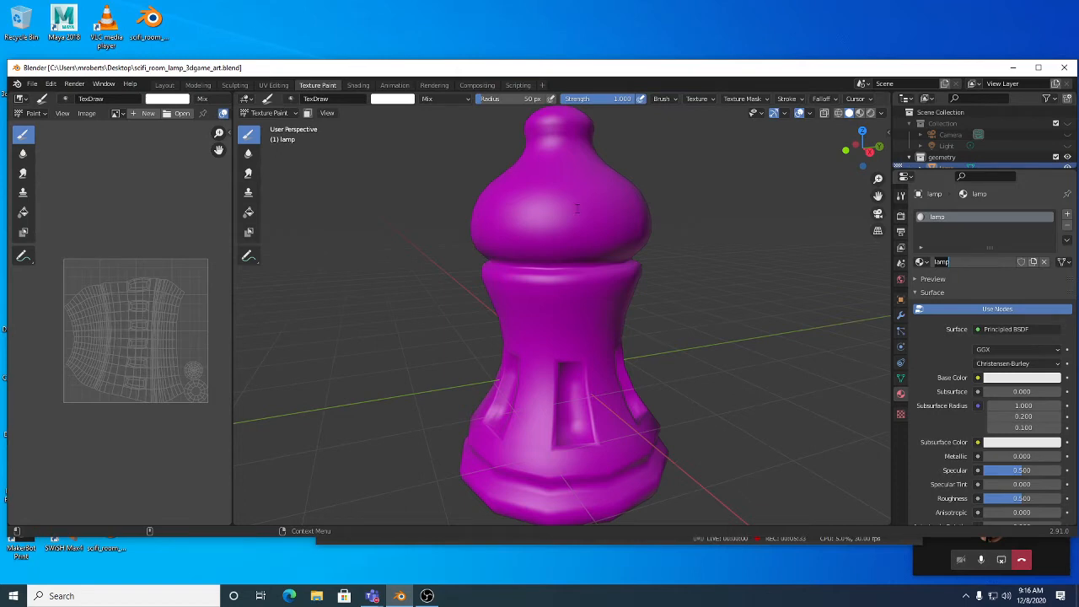
{"action": "key", "text": "Return"}
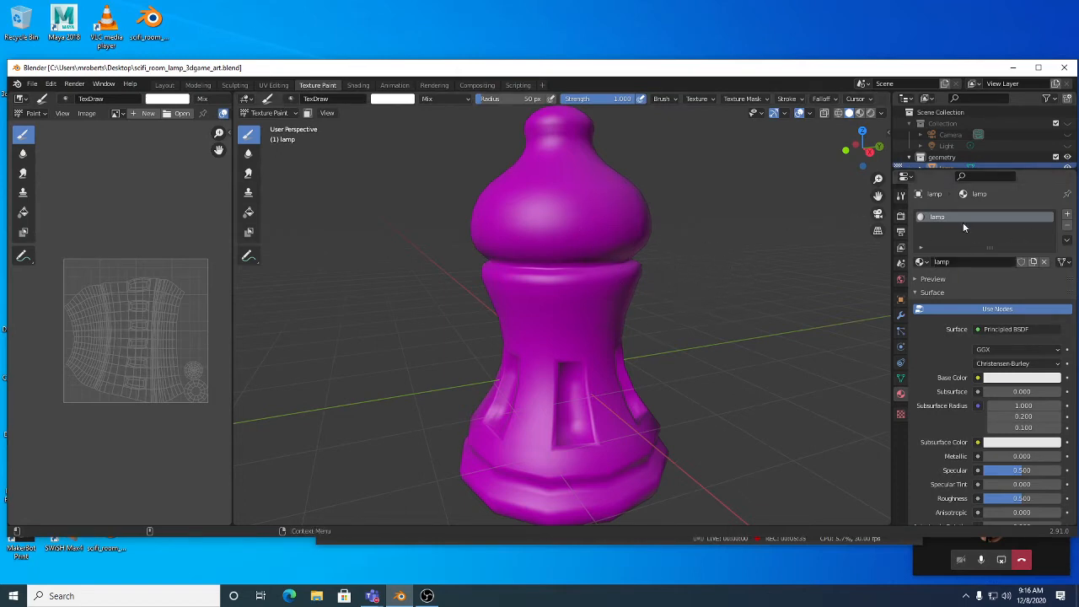
{"action": "mouse_move", "coordinate": [634, 276]}
{"action": "middle_mouse_down"}
{"action": "mouse_move", "coordinate": [609, 281]}
{"action": "mouse_move", "coordinate": [619, 309]}
{"action": "mouse_move", "coordinate": [589, 295]}
{"action": "middle_mouse_up"}
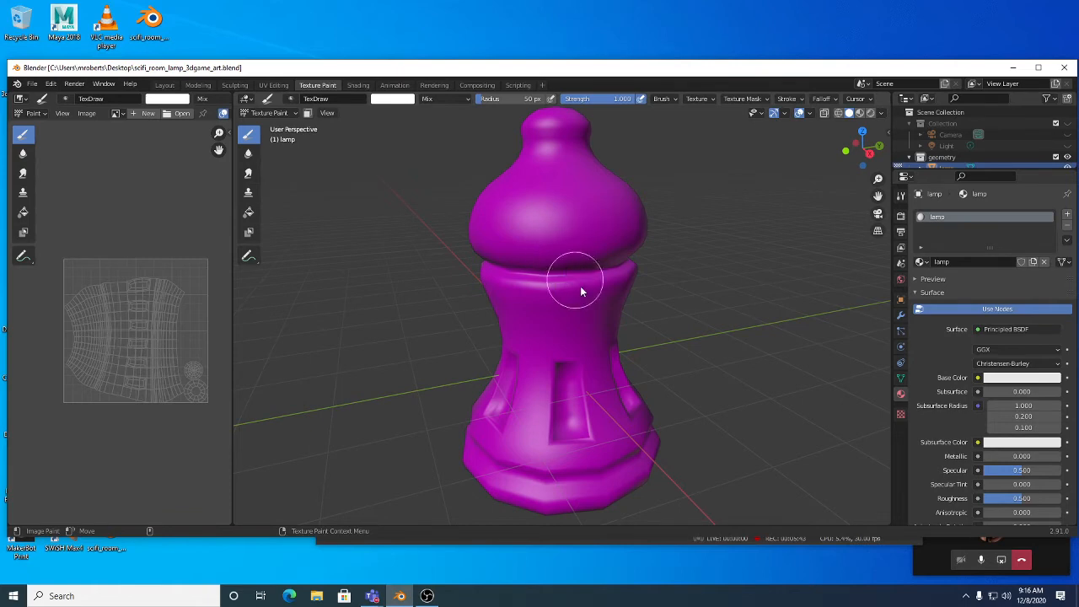
{"action": "middle_click_drag", "start_coordinate": [580, 290], "coordinate": [597, 301]}
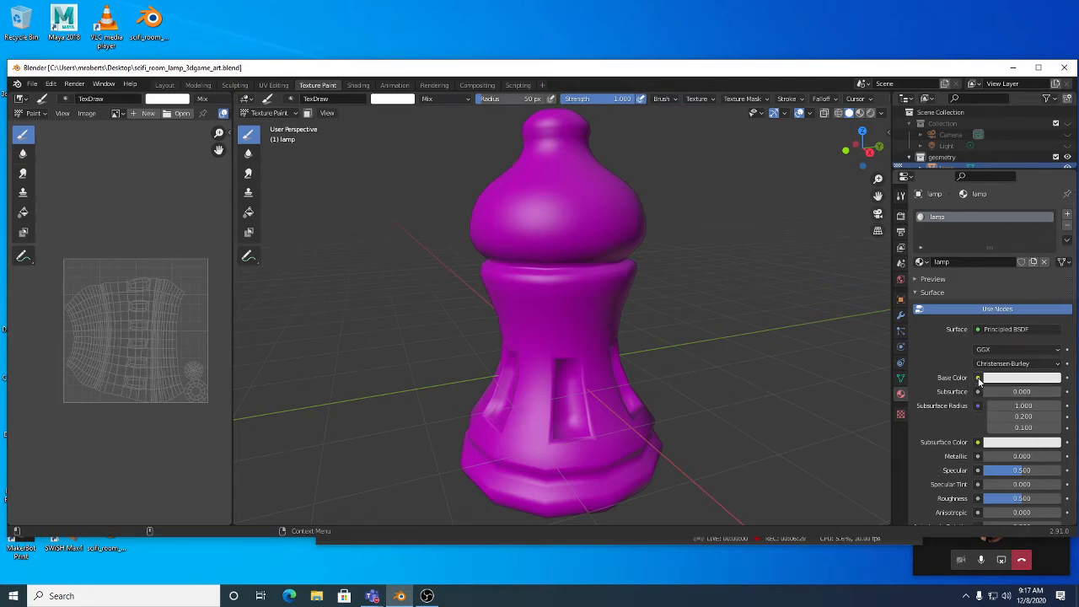
Step: Plug an Image Texture into the Principled BSDF Base Color from the socket menu
{"action": "left_click", "coordinate": [977, 379]}
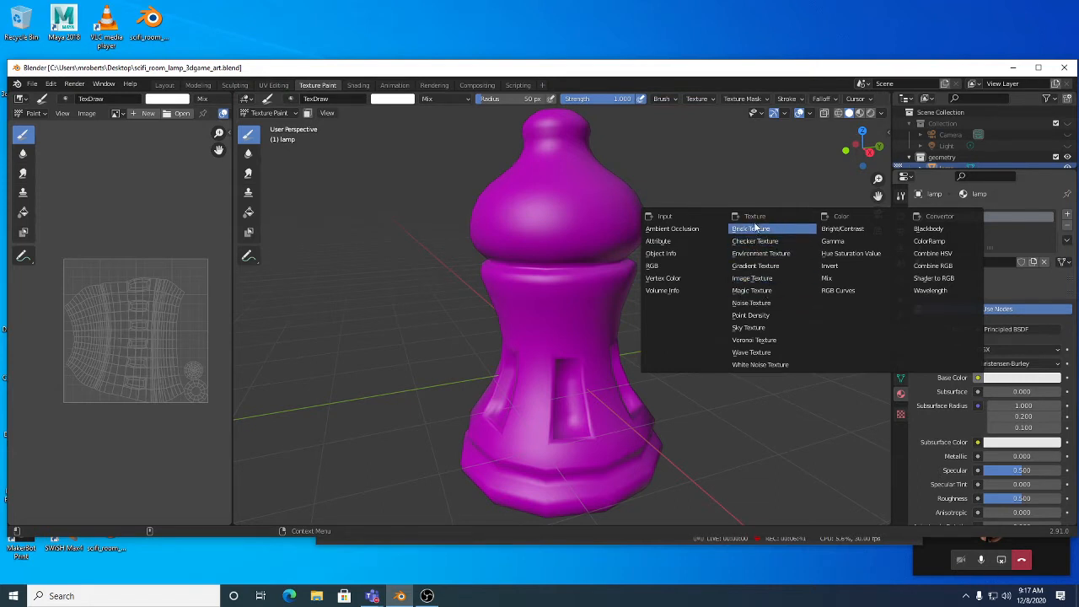
{"action": "left_click", "coordinate": [757, 279]}
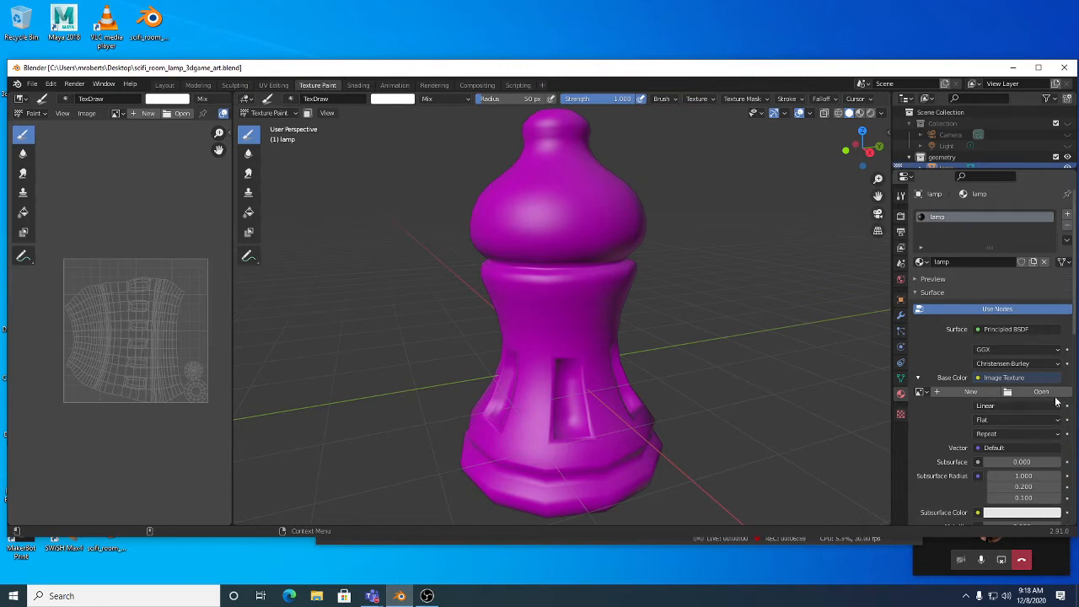
Step: Start a new image named 'lamp color' with width and height of 2048 px
{"action": "left_click", "coordinate": [970, 393]}
{"action": "left_click", "coordinate": [994, 410]}
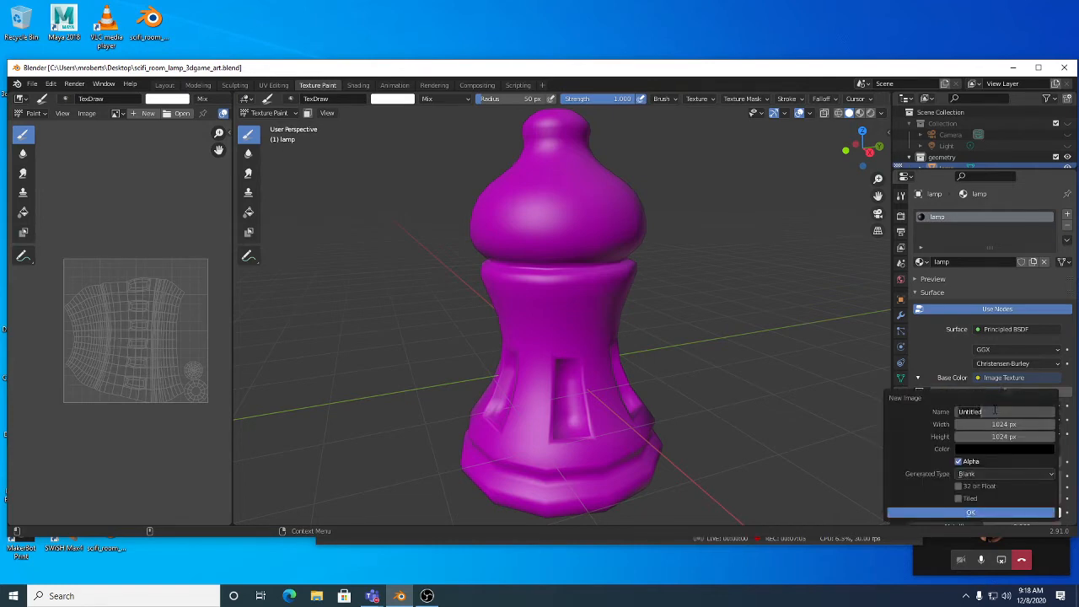
{"action": "type", "text": "lamp color"}
{"action": "key", "text": "Return"}
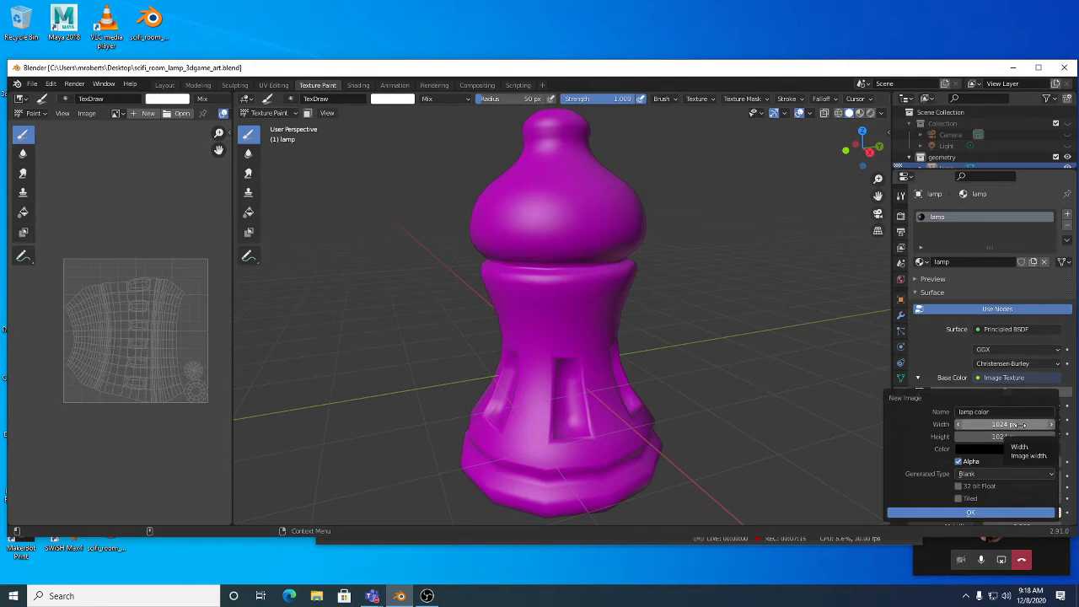
{"action": "left_click", "coordinate": [996, 425]}
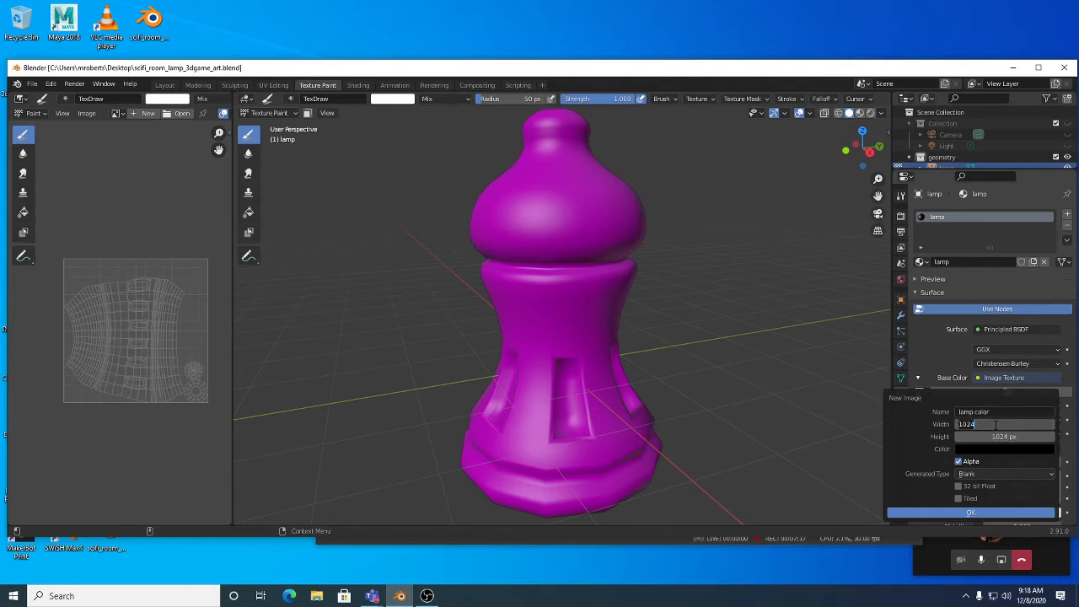
{"action": "type", "text": "2048"}
{"action": "key", "text": "Return"}
{"action": "left_click", "coordinate": [999, 436]}
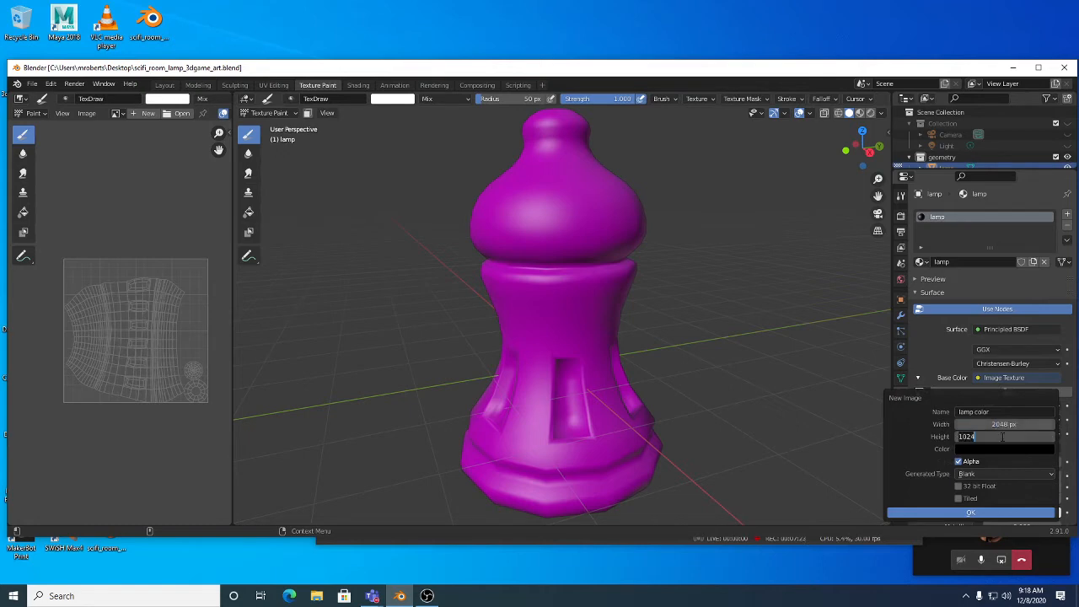
{"action": "type", "text": "2048"}
{"action": "key", "text": "Return"}
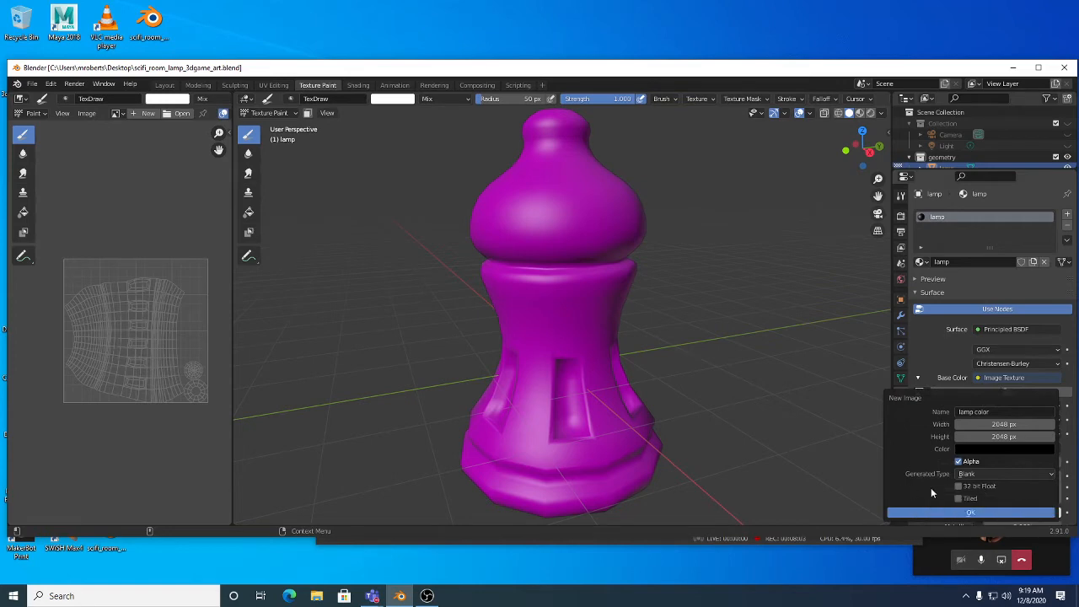
Step: Create the black 'lamp color' image on the lamp and select the Fill tool
{"action": "left_click", "coordinate": [979, 511]}
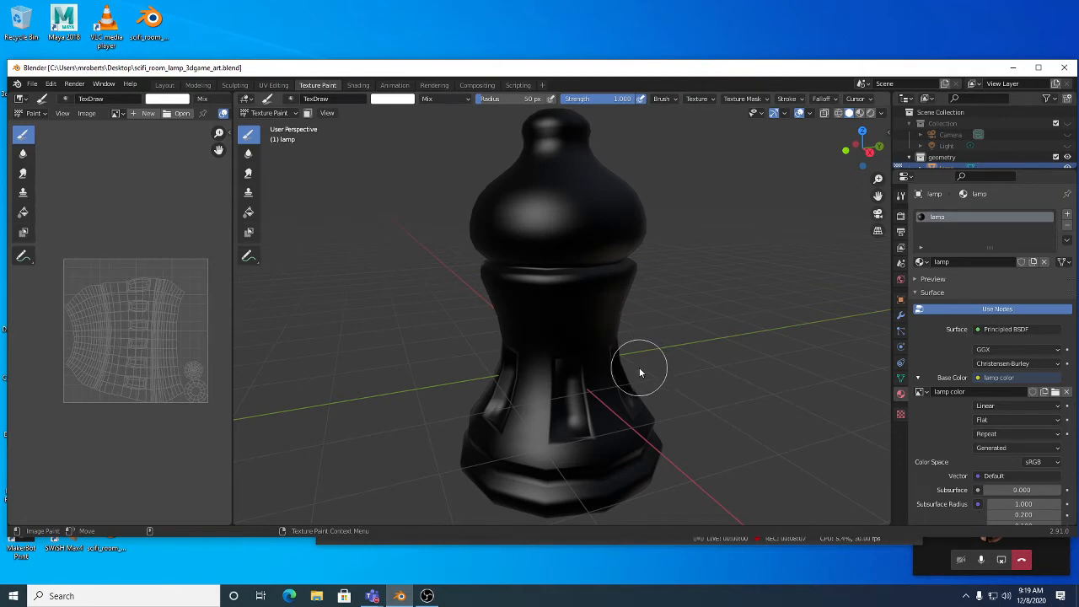
{"action": "mouse_move", "coordinate": [607, 408]}
{"action": "middle_mouse_down"}
{"action": "mouse_move", "coordinate": [608, 311]}
{"action": "mouse_move", "coordinate": [621, 409]}
{"action": "middle_mouse_up"}
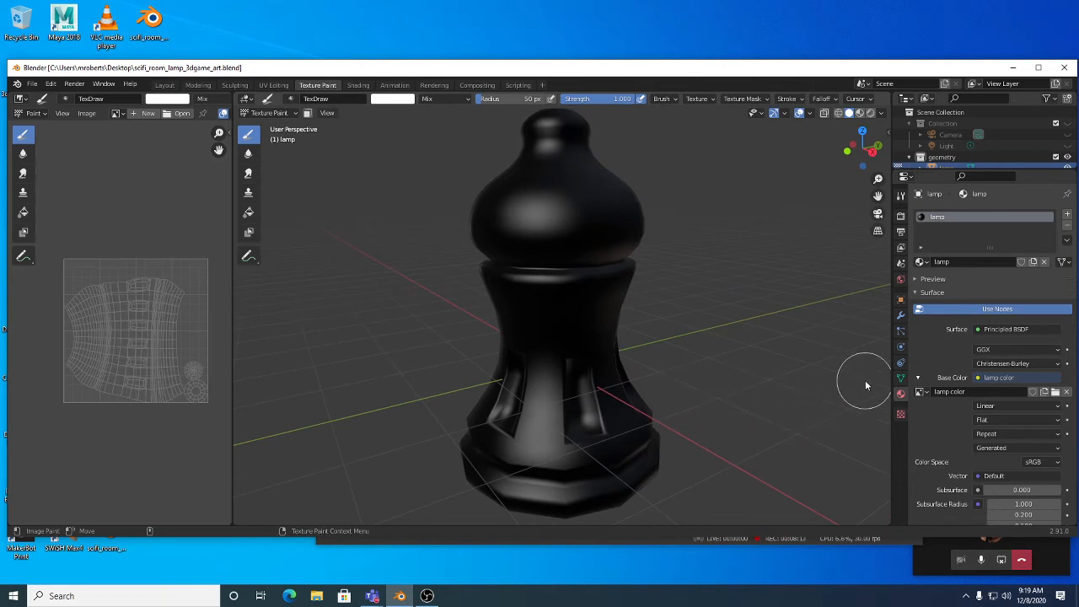
{"action": "left_click", "coordinate": [249, 213]}
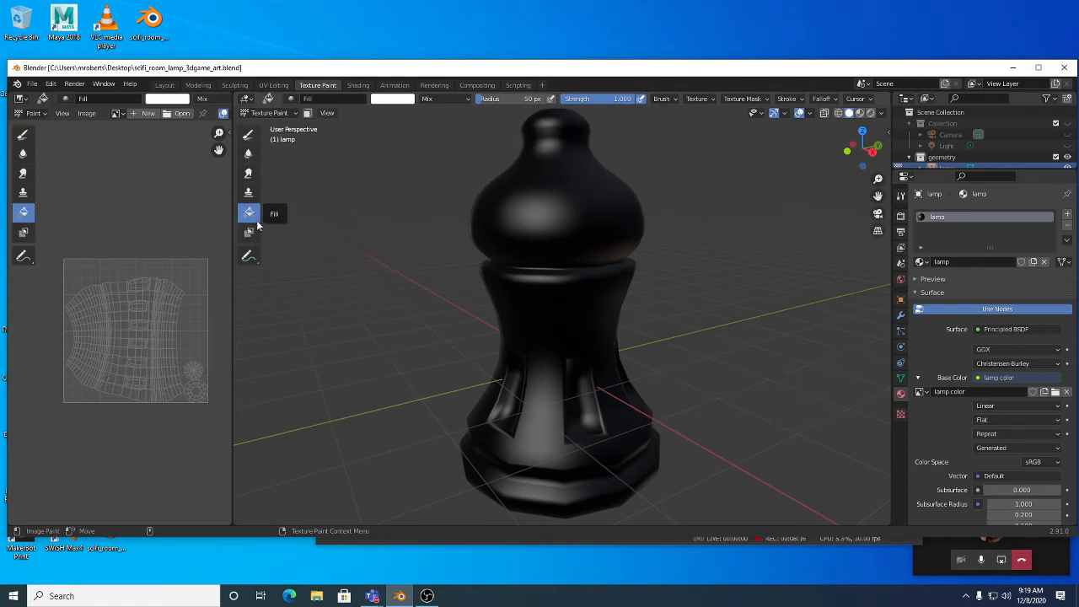
Step: Pick a light grey colour for the Fill brush in the Active Tool settings
{"action": "left_click", "coordinate": [901, 197]}
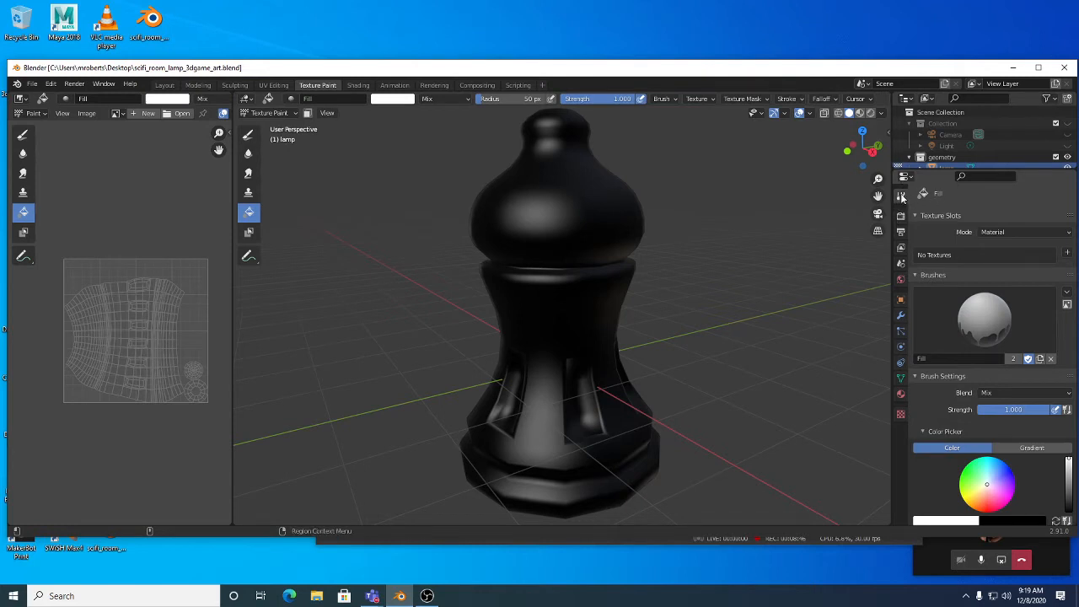
{"action": "scroll", "coordinate": [970, 346], "scroll_direction": "down", "scroll_amount": 2}
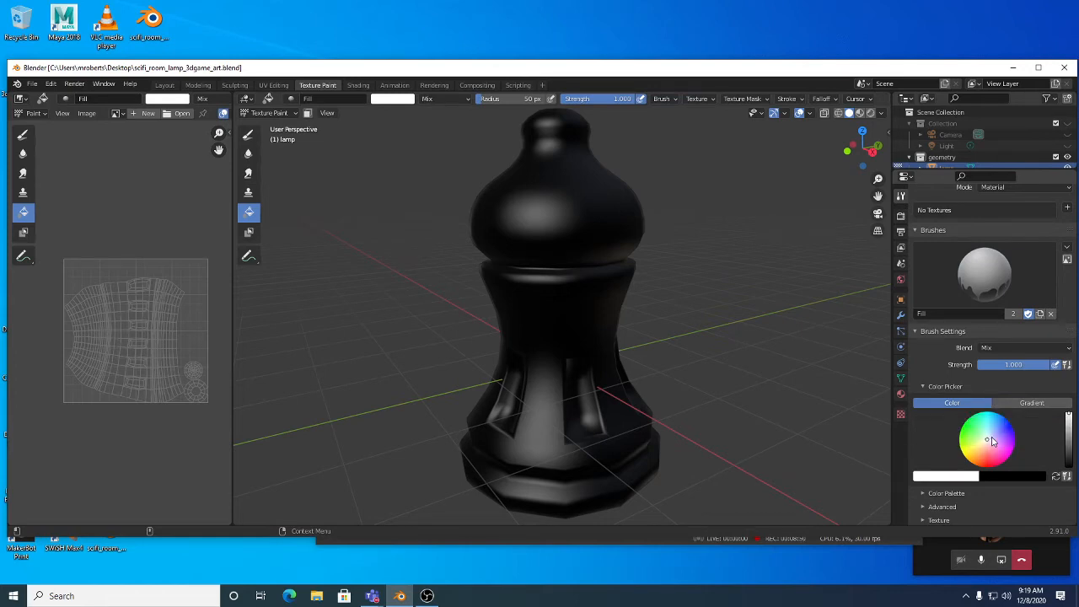
{"action": "left_click_drag", "start_coordinate": [993, 437], "coordinate": [989, 436]}
{"action": "left_click_drag", "start_coordinate": [1067, 419], "coordinate": [1069, 430]}
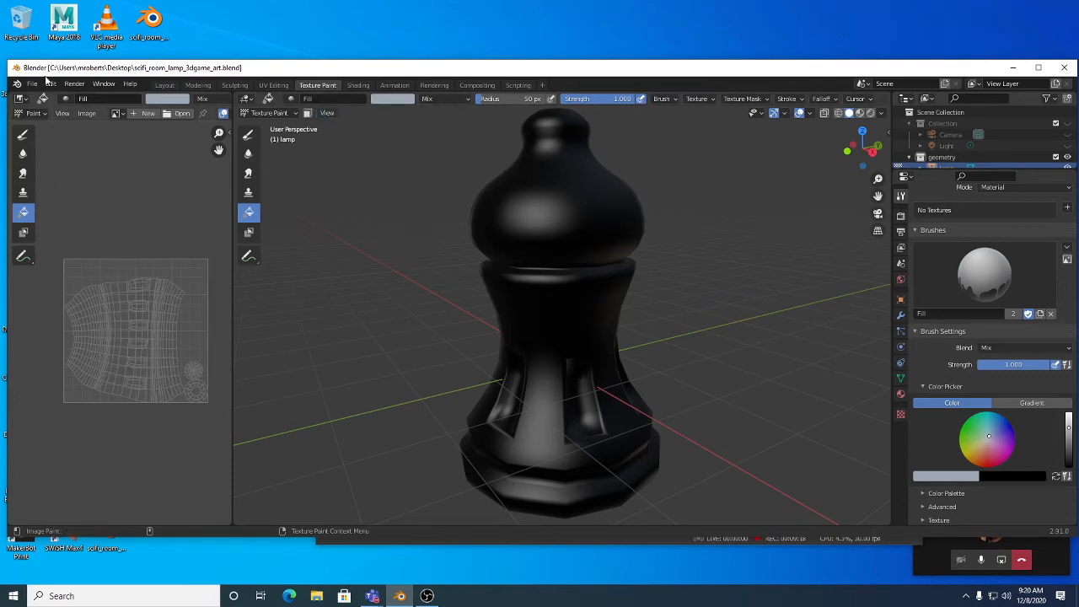
{"action": "left_click", "coordinate": [24, 100]}
Step: Show the 'lamp color' image in the Image Editor's Paint mode and fill it grey
{"action": "left_click", "coordinate": [41, 112]}
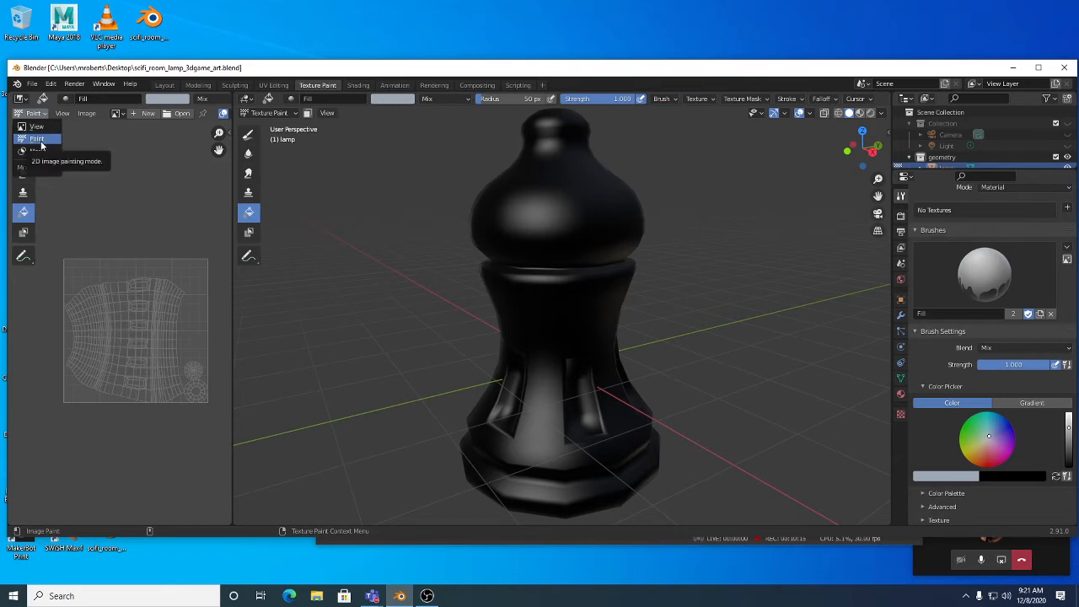
{"action": "left_click", "coordinate": [37, 138]}
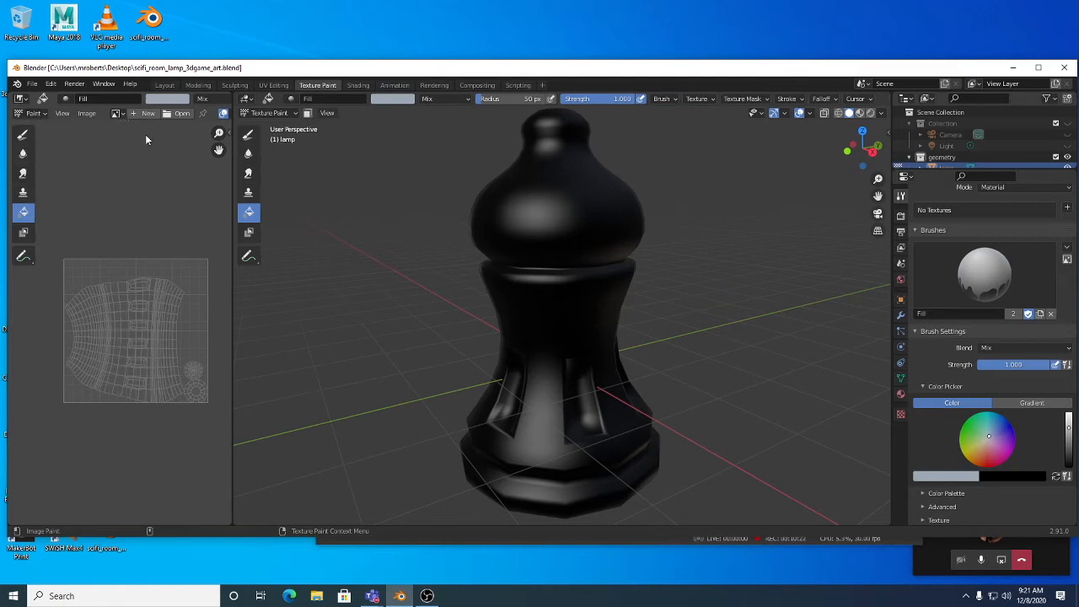
{"action": "left_click", "coordinate": [116, 113]}
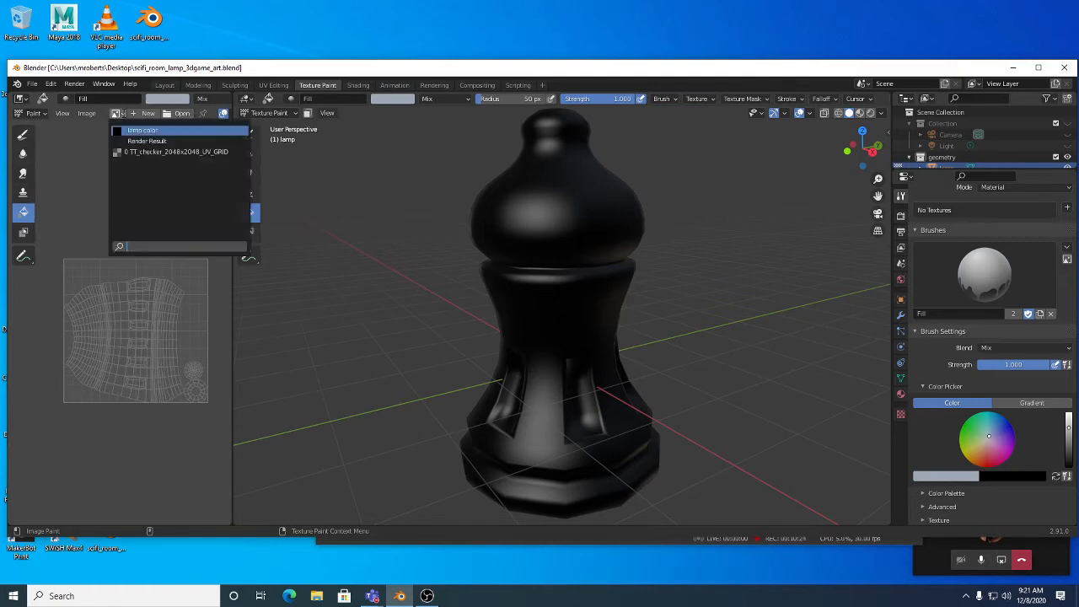
{"action": "left_click", "coordinate": [135, 130]}
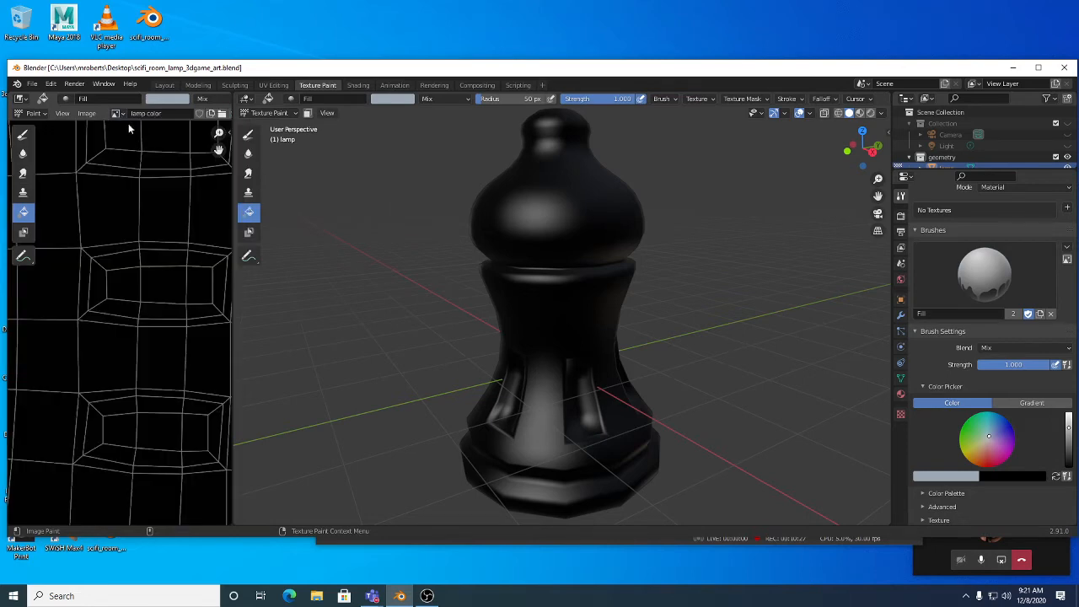
{"action": "scroll", "coordinate": [136, 337], "scroll_direction": "down", "scroll_amount": 5}
{"action": "scroll", "coordinate": [135, 276], "scroll_direction": "up", "scroll_amount": 2}
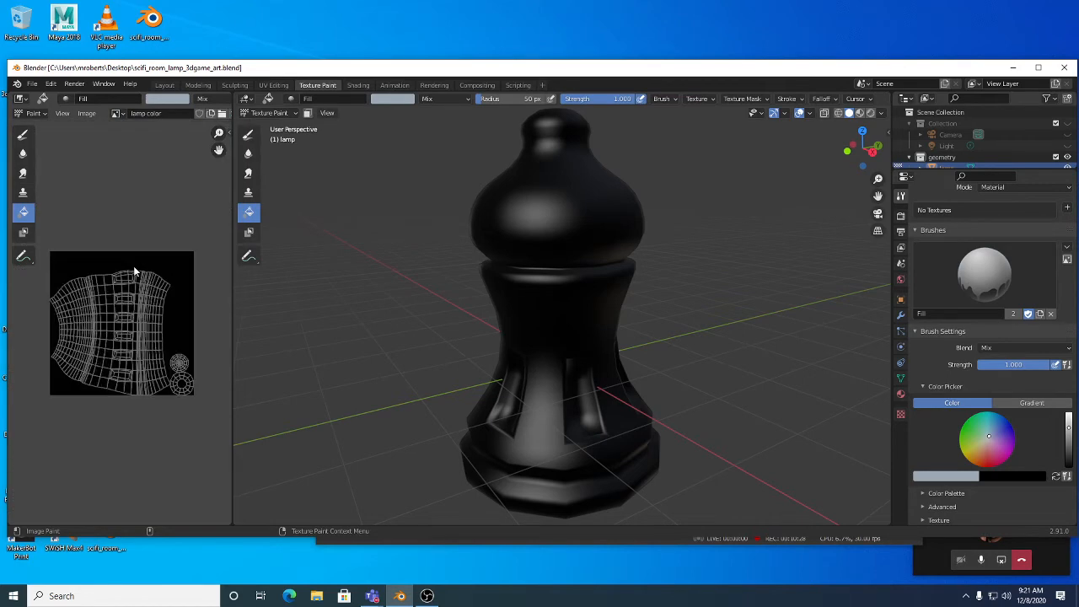
{"action": "left_click", "coordinate": [117, 113]}
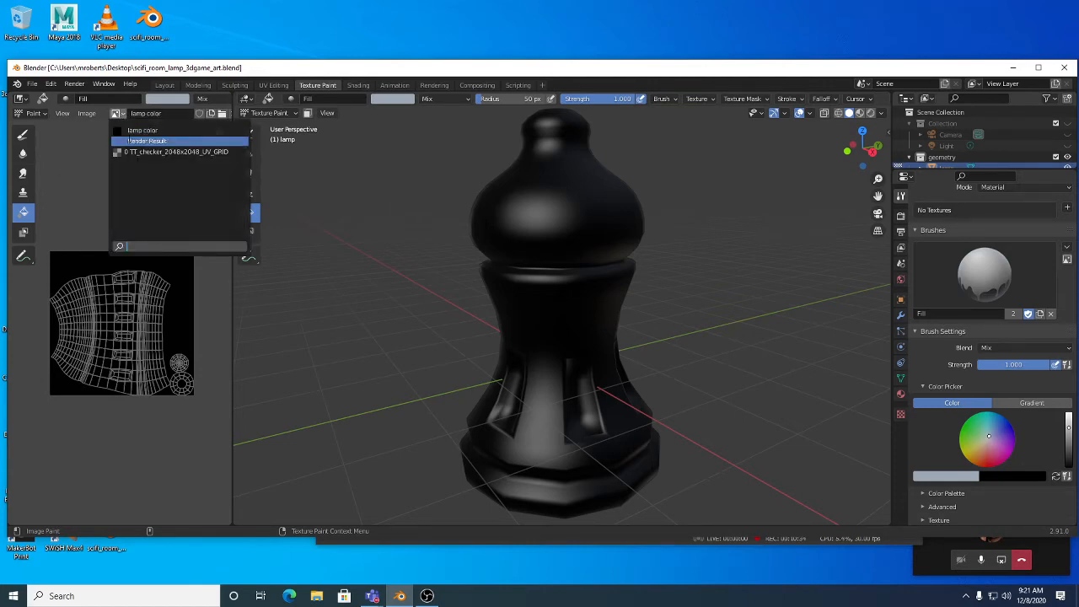
{"action": "left_click", "coordinate": [147, 131]}
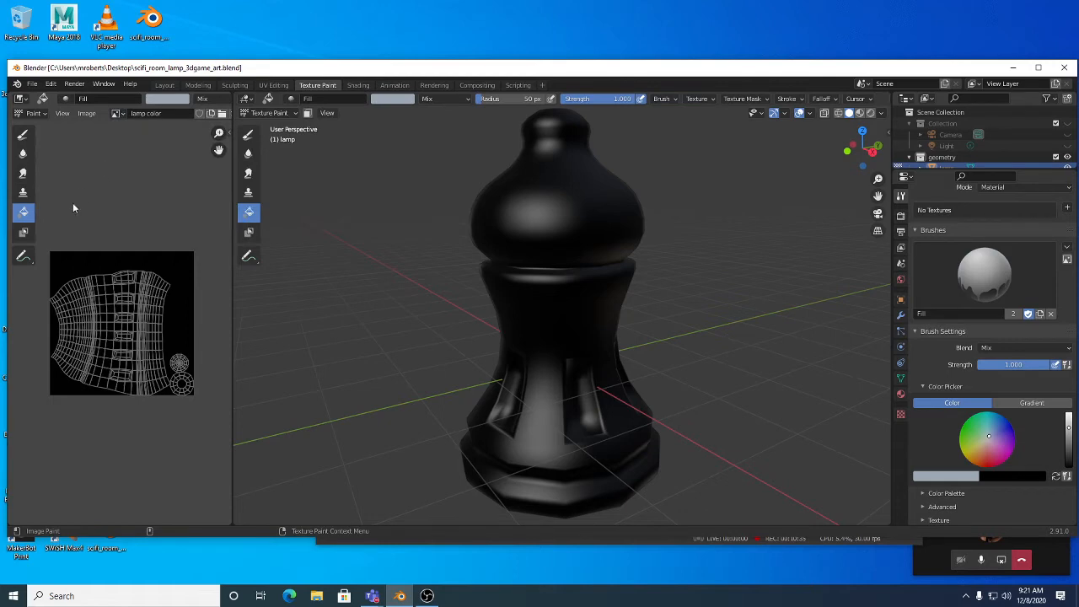
{"action": "left_click", "coordinate": [184, 265]}
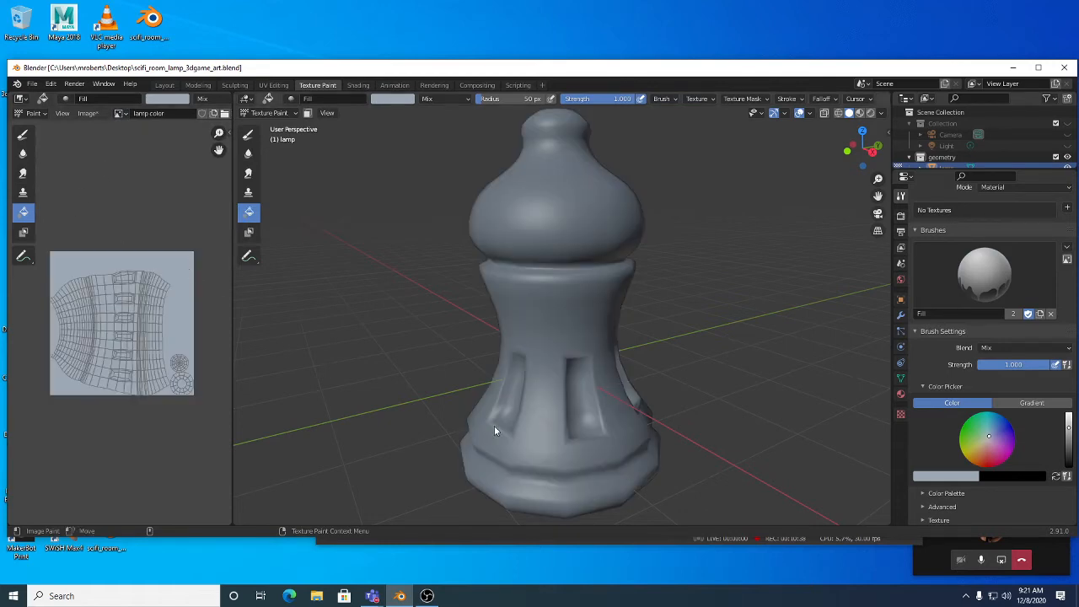
Step: Turn on automatic packing of external data and save scifi_room_lamp_3dgame_art.blend
{"action": "middle_click_drag", "start_coordinate": [579, 360], "coordinate": [462, 326]}
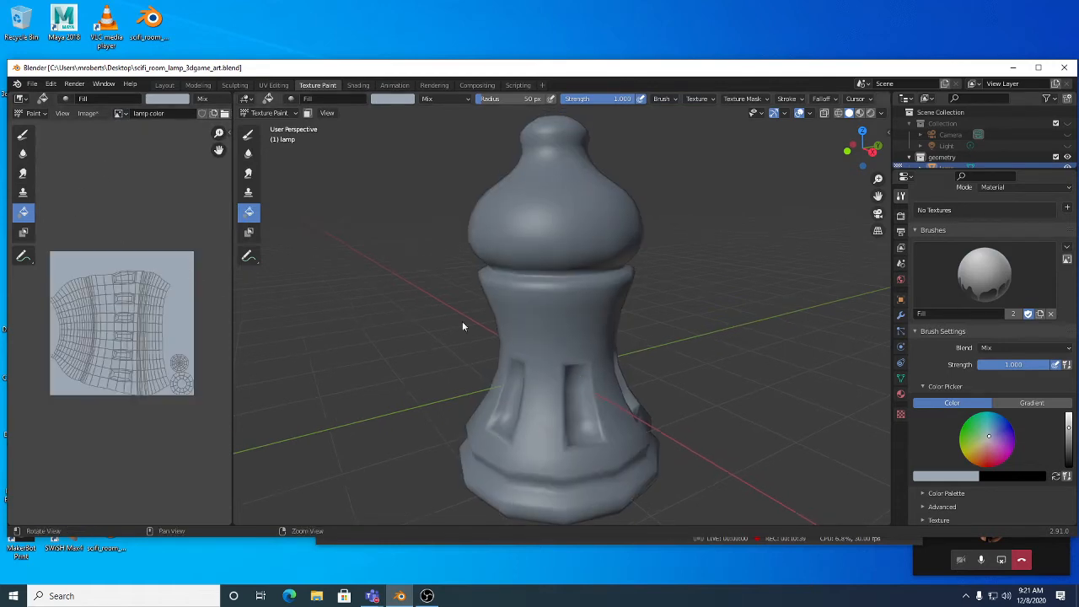
{"action": "left_click", "coordinate": [31, 84]}
{"action": "mouse_move", "coordinate": [77, 267]}
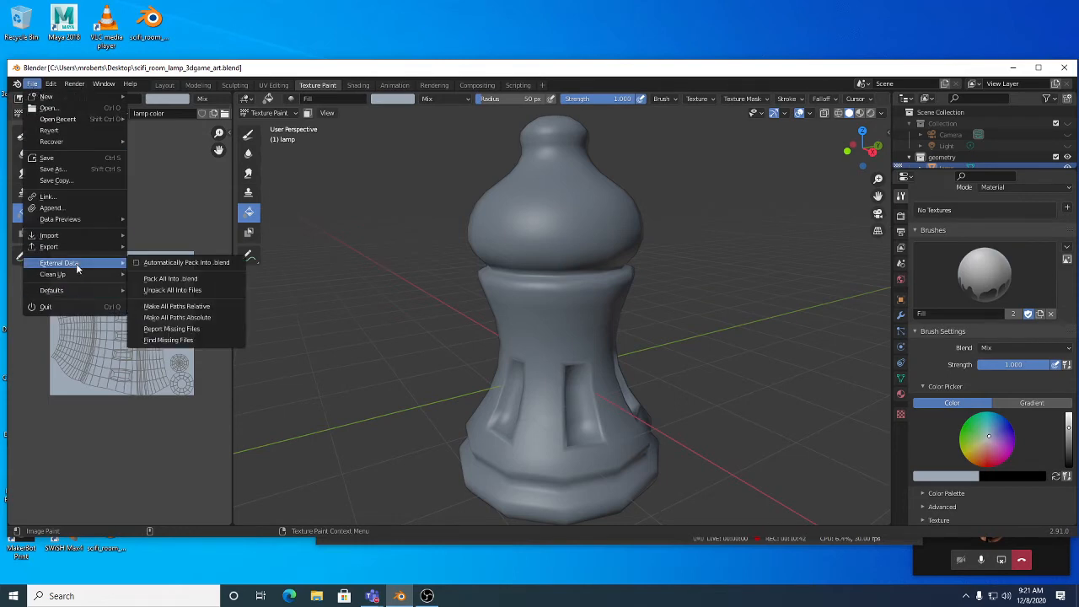
{"action": "left_click", "coordinate": [170, 278]}
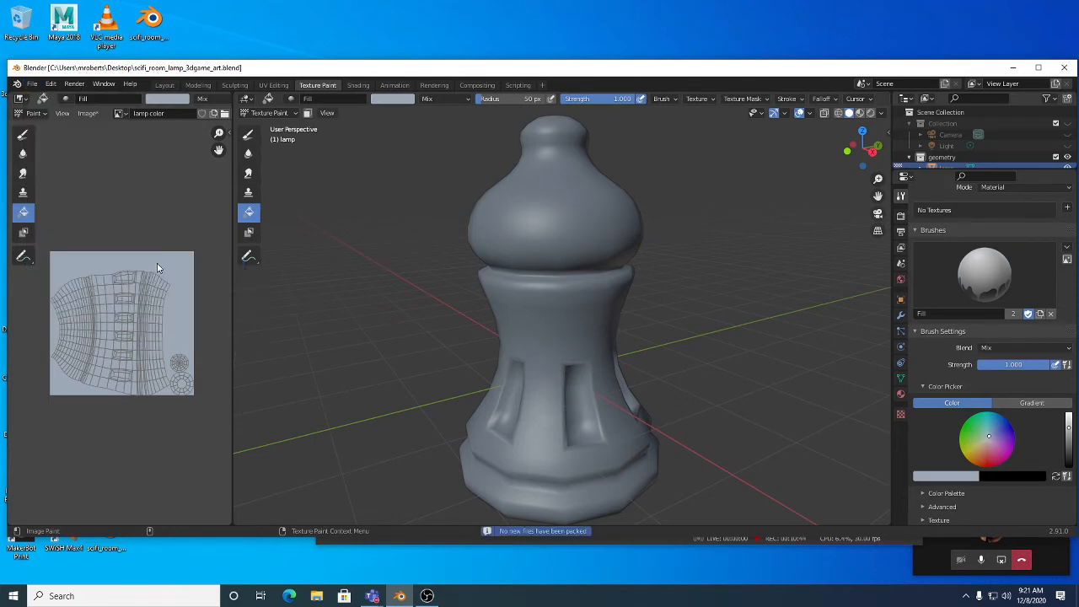
{"action": "left_click", "coordinate": [31, 84]}
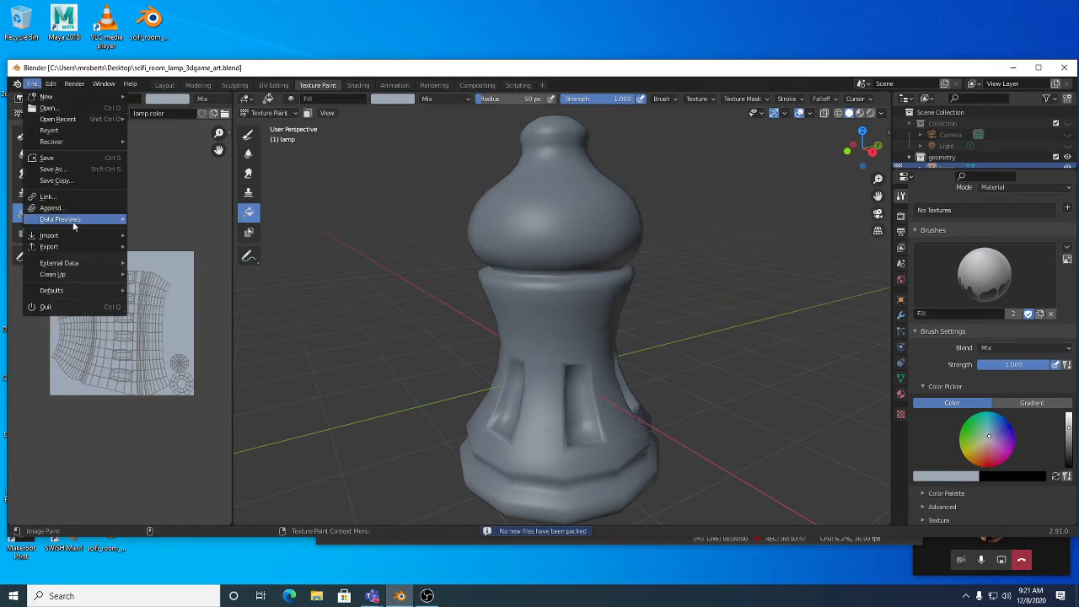
{"action": "mouse_move", "coordinate": [72, 264]}
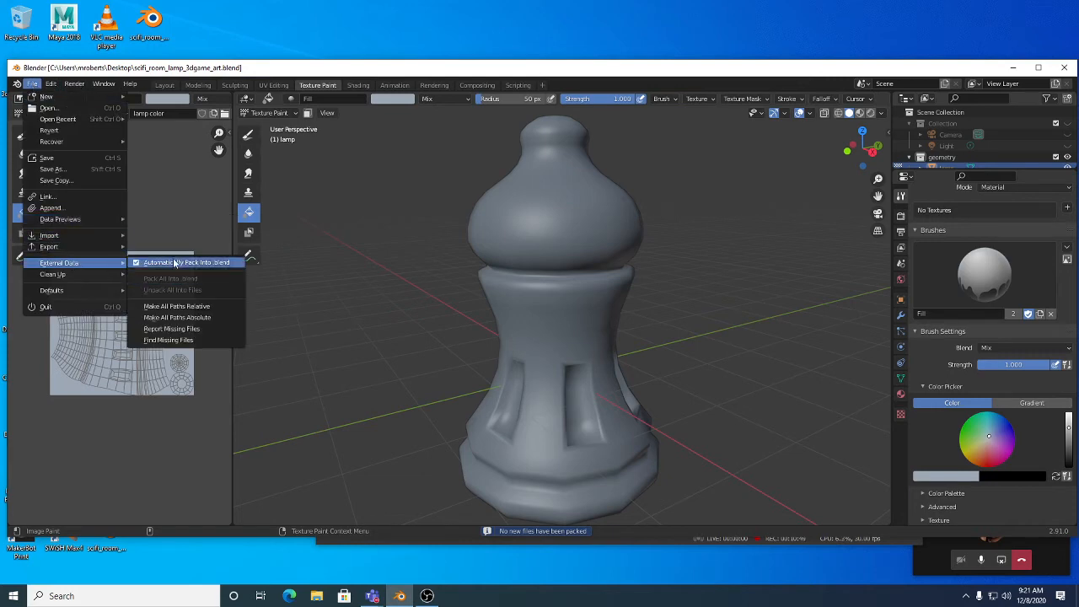
{"action": "middle_click_drag", "start_coordinate": [498, 299], "coordinate": [491, 298]}
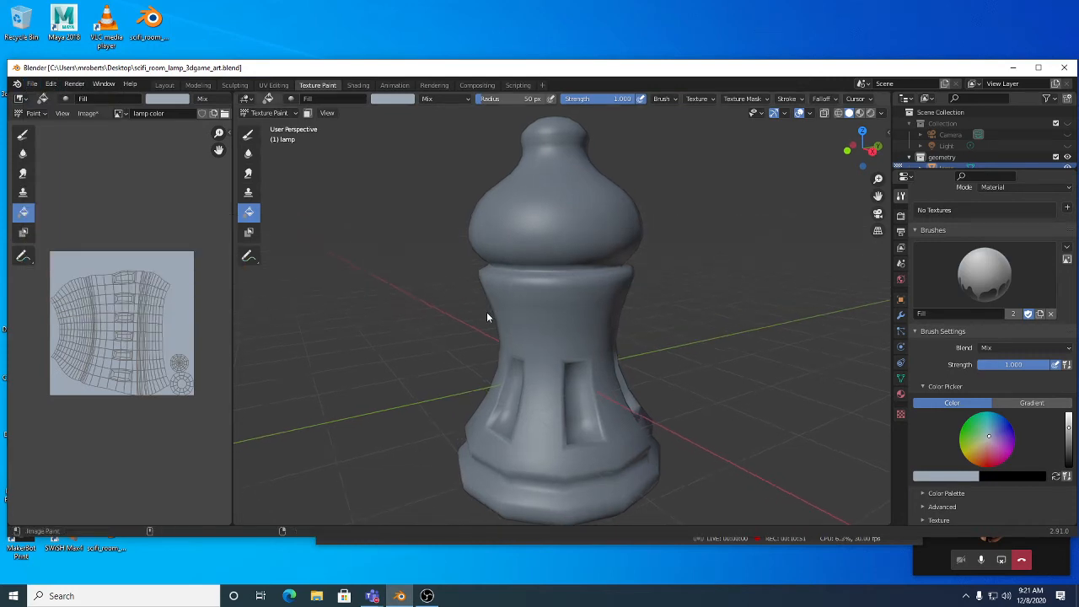
{"action": "key", "text": "ctrl+s"}
Step: Scroll the lamp material's surface settings to Emission and list its possible input nodes
{"action": "middle_click_drag", "start_coordinate": [591, 302], "coordinate": [604, 303]}
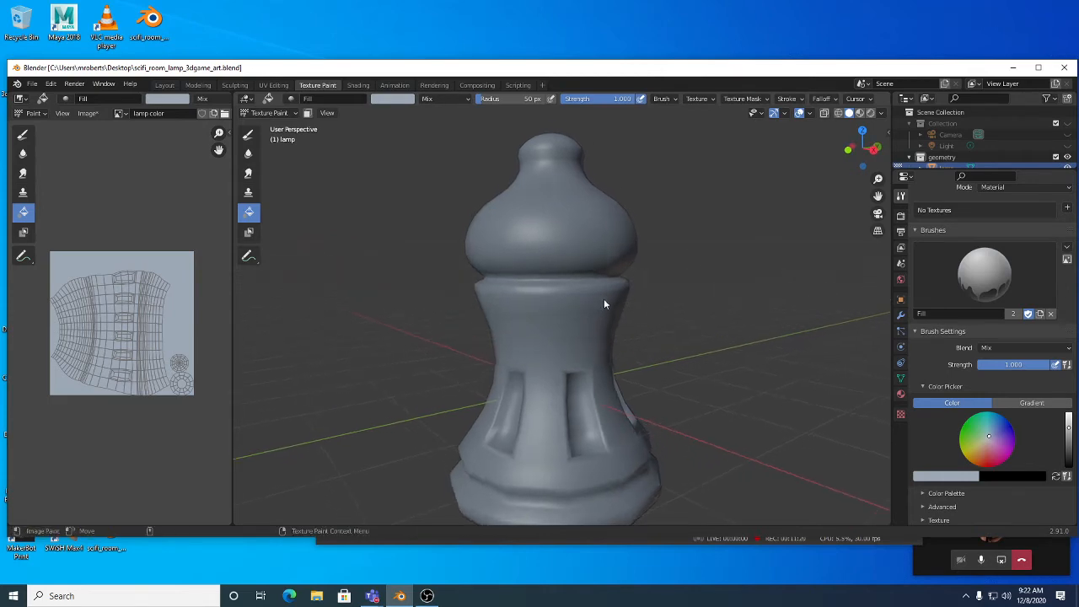
{"action": "left_click", "coordinate": [900, 394]}
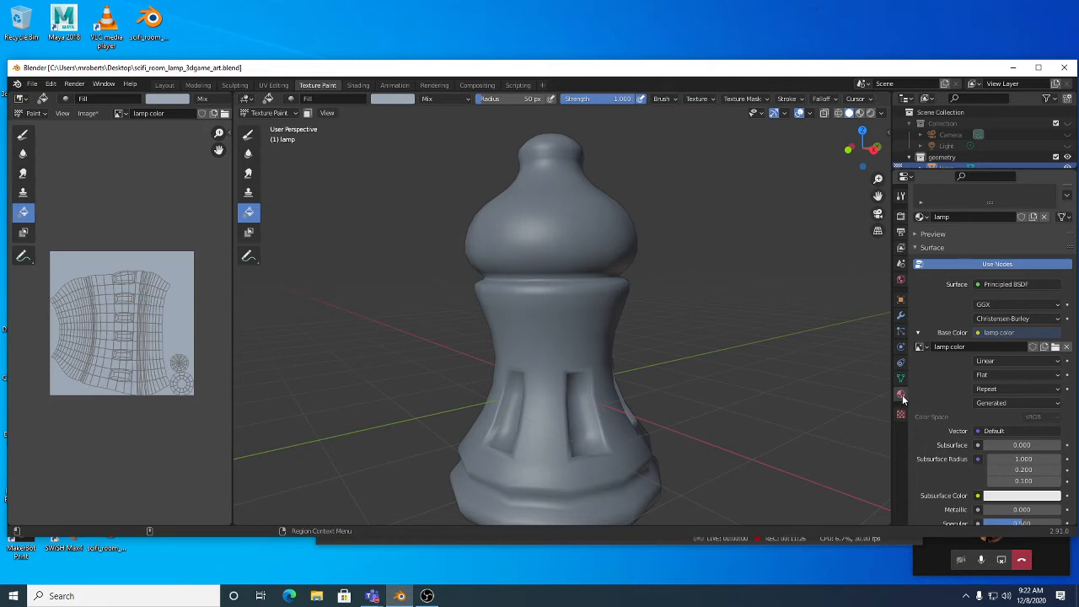
{"action": "scroll", "coordinate": [928, 388], "scroll_direction": "down", "scroll_amount": 1}
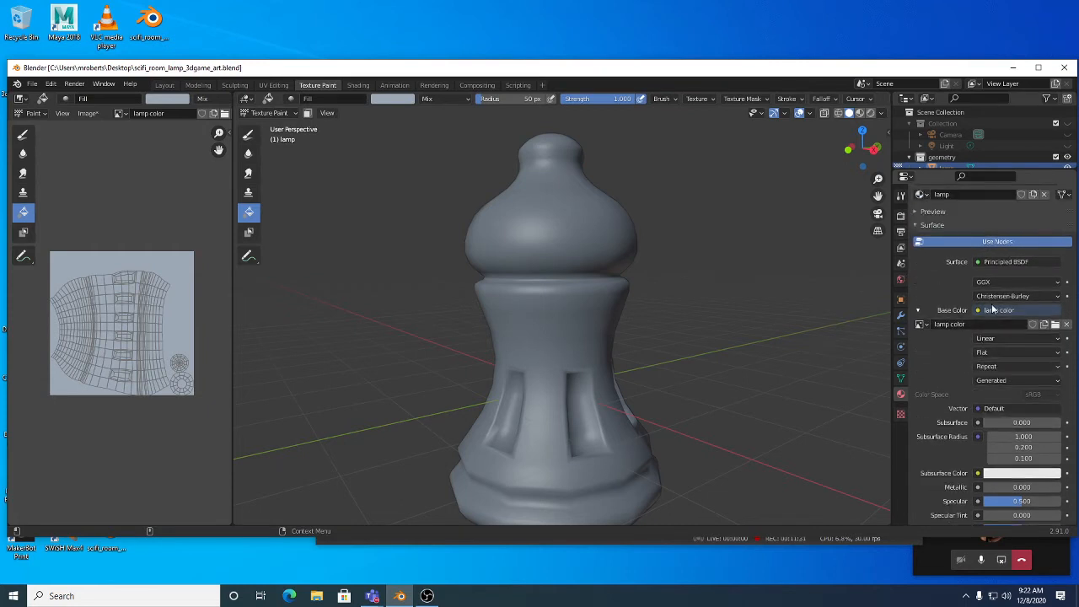
{"action": "scroll", "coordinate": [955, 366], "scroll_direction": "down", "scroll_amount": 5}
{"action": "scroll", "coordinate": [956, 364], "scroll_direction": "down", "scroll_amount": 5}
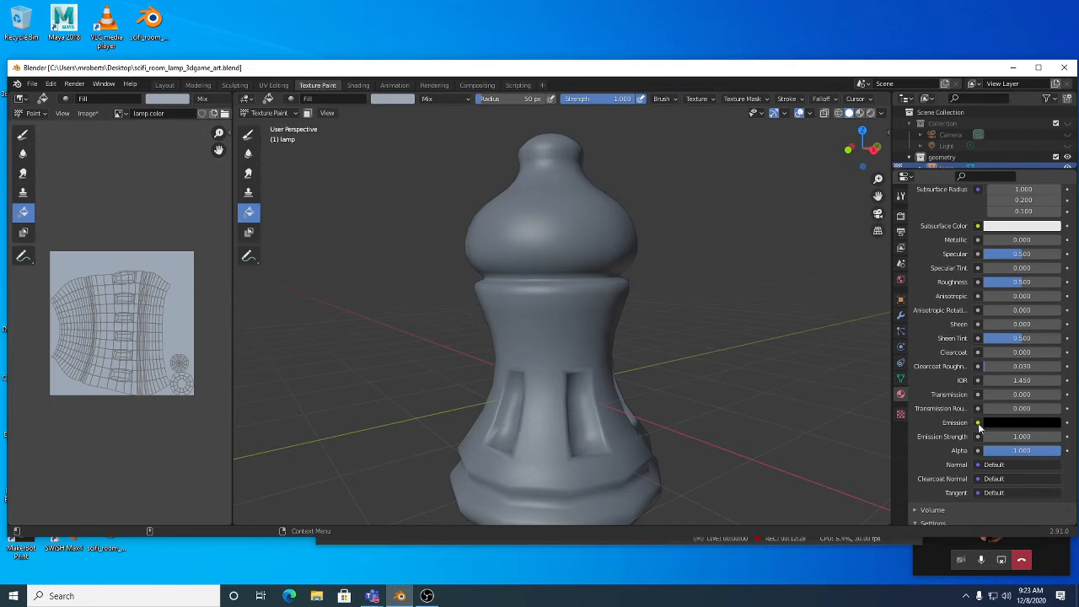
{"action": "left_click", "coordinate": [978, 423]}
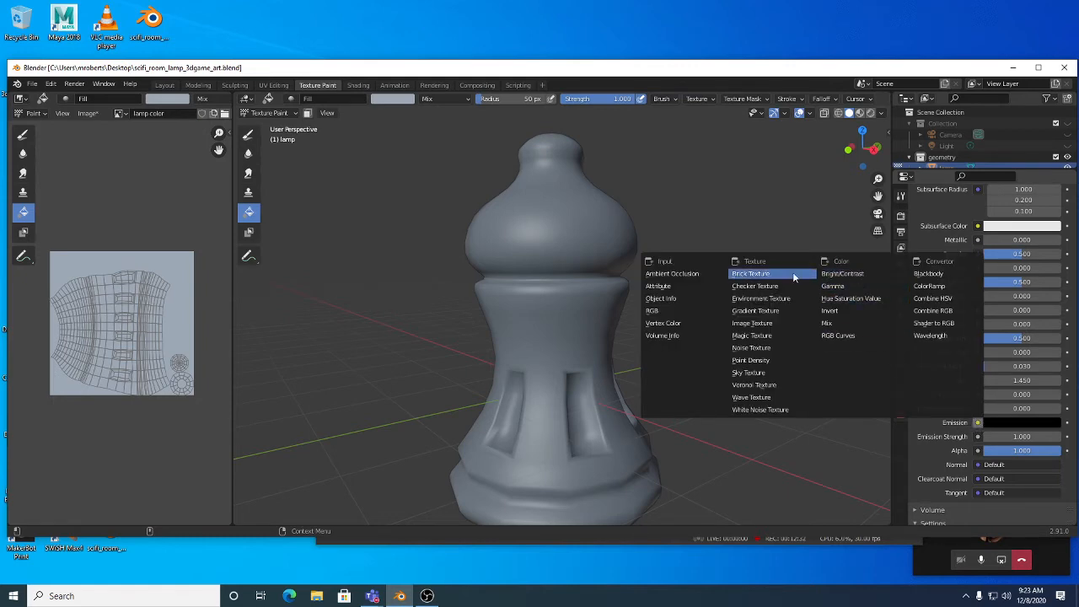
Step: Feed Emission from a new blank 2048 px image texture named 'lamp glow'
{"action": "left_click", "coordinate": [763, 324]}
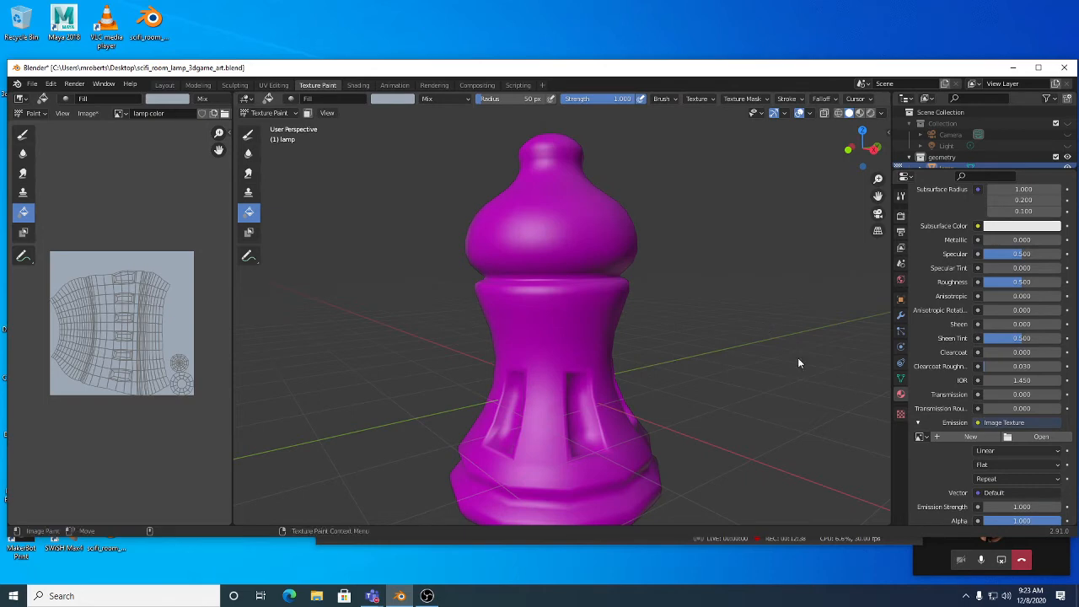
{"action": "left_click", "coordinate": [967, 436]}
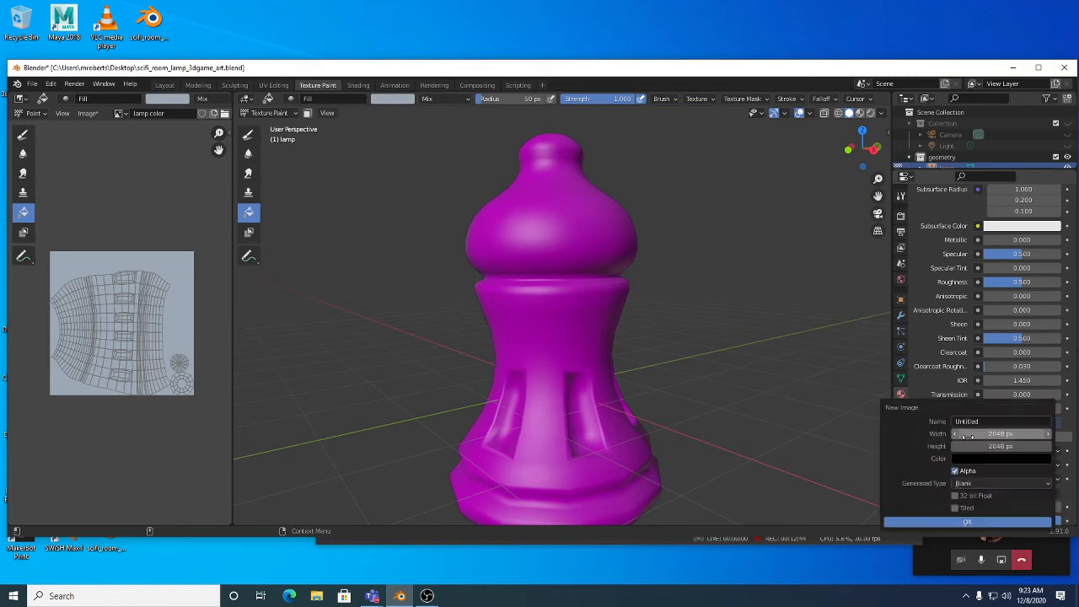
{"action": "left_click", "coordinate": [997, 422]}
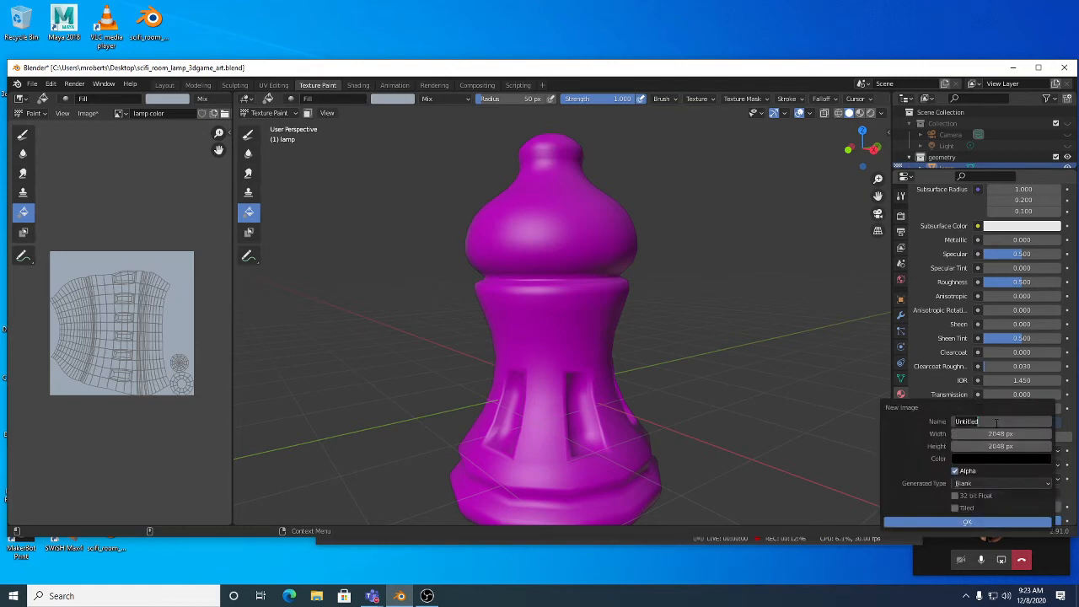
{"action": "type", "text": "lamp glow"}
{"action": "left_click", "coordinate": [978, 482]}
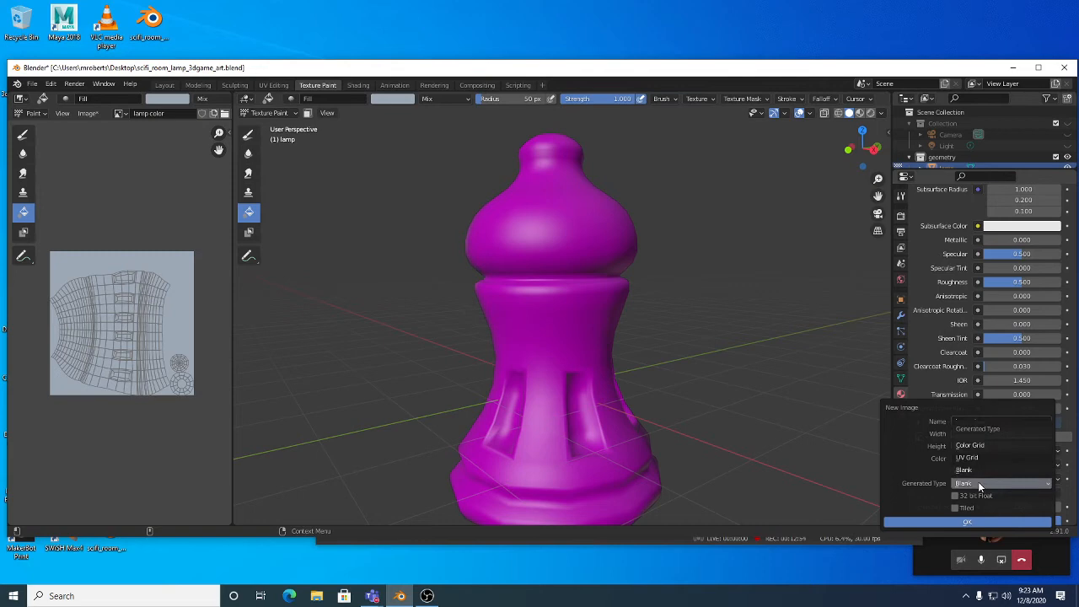
{"action": "left_click", "coordinate": [967, 470]}
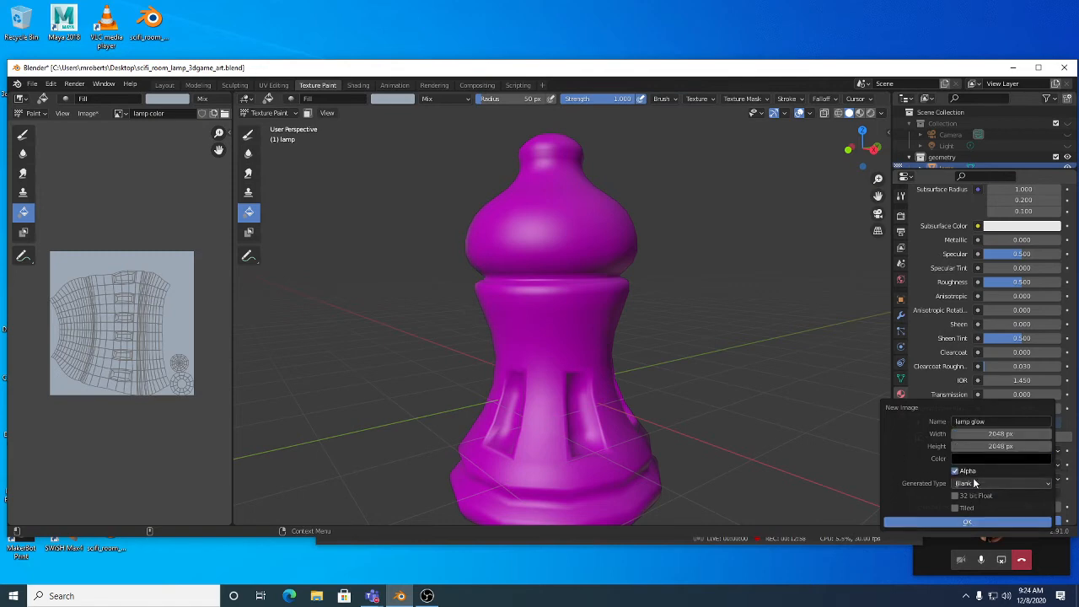
{"action": "left_click", "coordinate": [965, 521]}
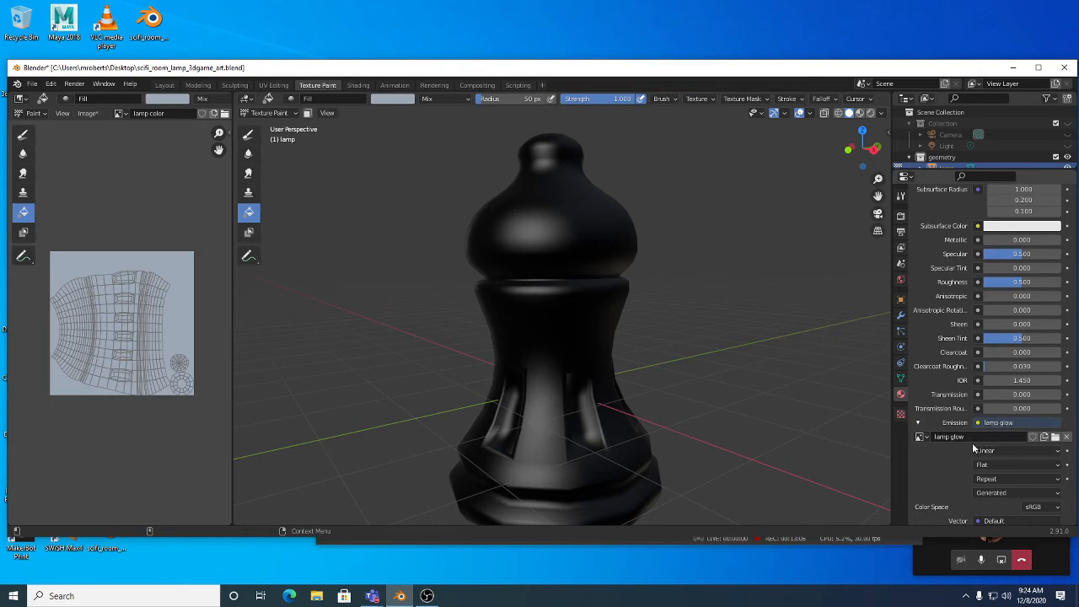
Step: Switch the Properties editor to the Active Tool tab and scroll to Brush Settings
{"action": "scroll", "coordinate": [973, 449], "scroll_direction": "up", "scroll_amount": 4}
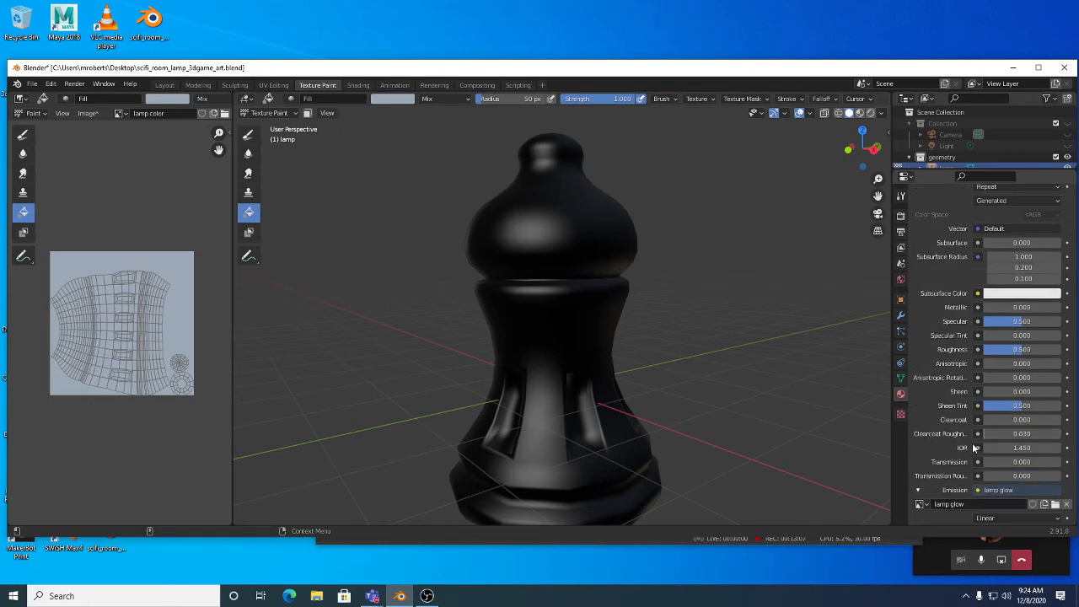
{"action": "left_click", "coordinate": [900, 197]}
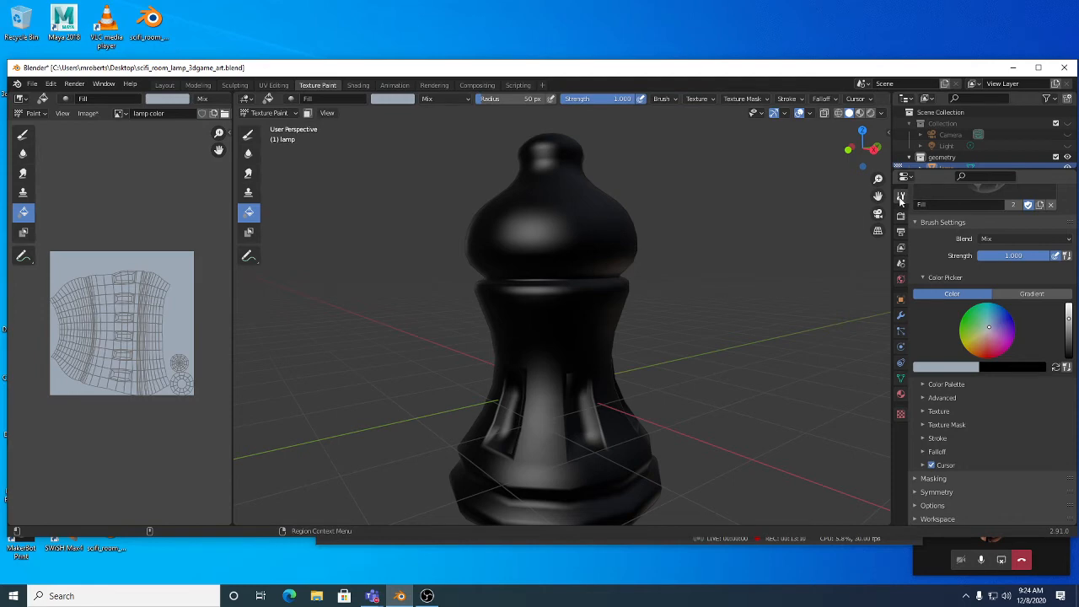
{"action": "scroll", "coordinate": [966, 267], "scroll_direction": "up", "scroll_amount": 5}
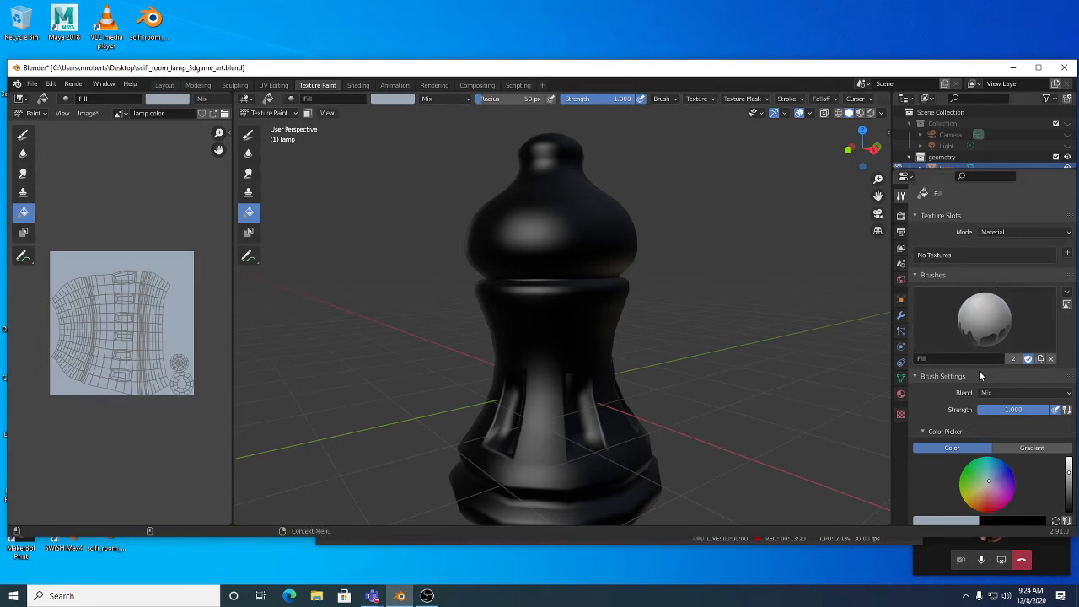
{"action": "scroll", "coordinate": [979, 379], "scroll_direction": "down", "scroll_amount": 2}
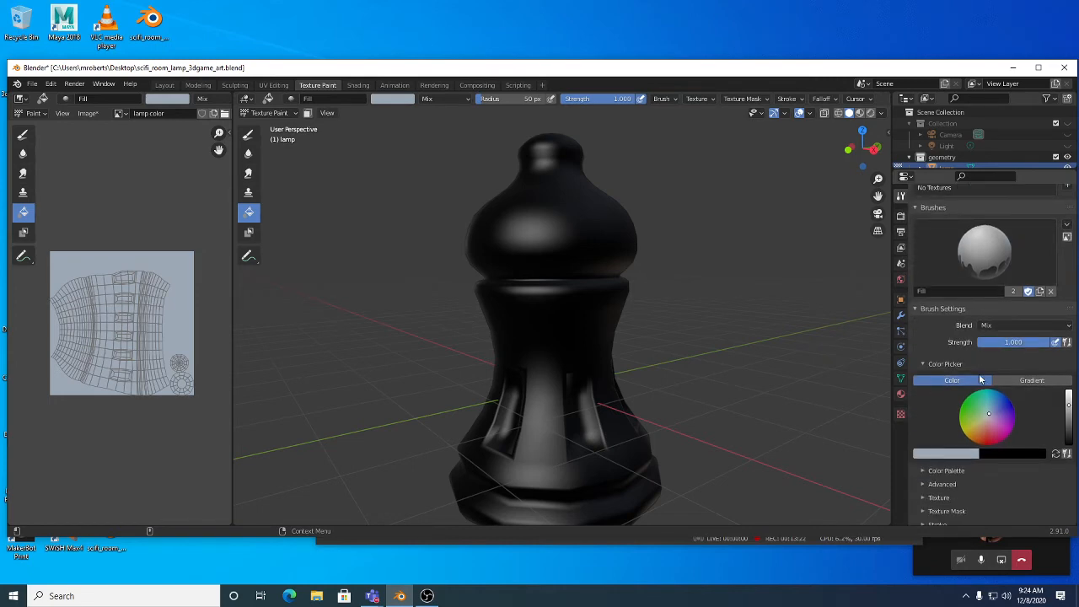
{"action": "middle_click_drag", "start_coordinate": [742, 320], "coordinate": [597, 257]}
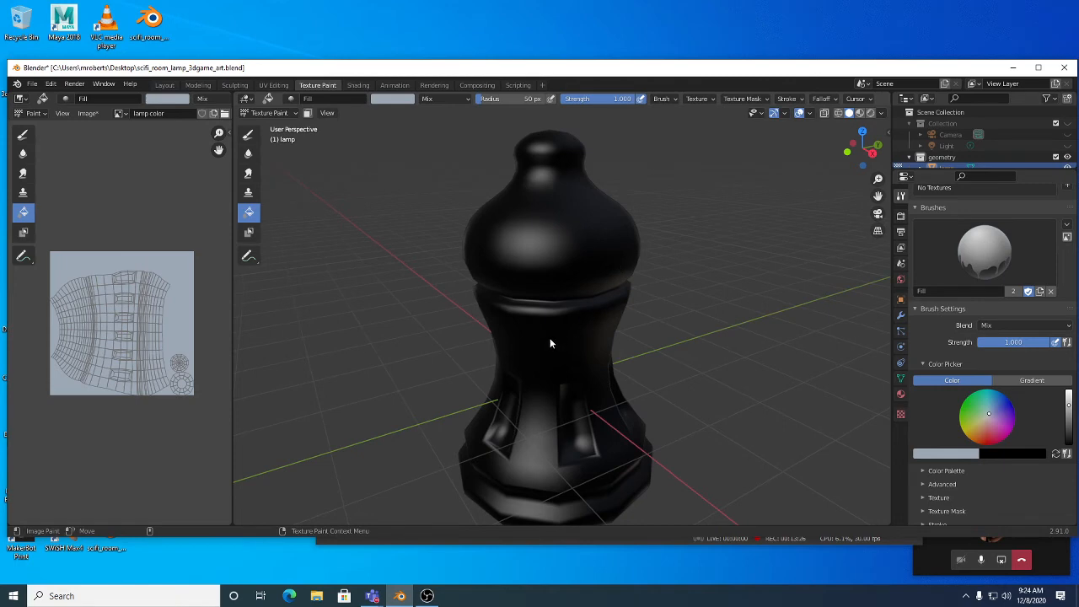
Step: Show the lamp glow image in the Image Editor and set the brush colour Value to 0
{"action": "left_click", "coordinate": [121, 115]}
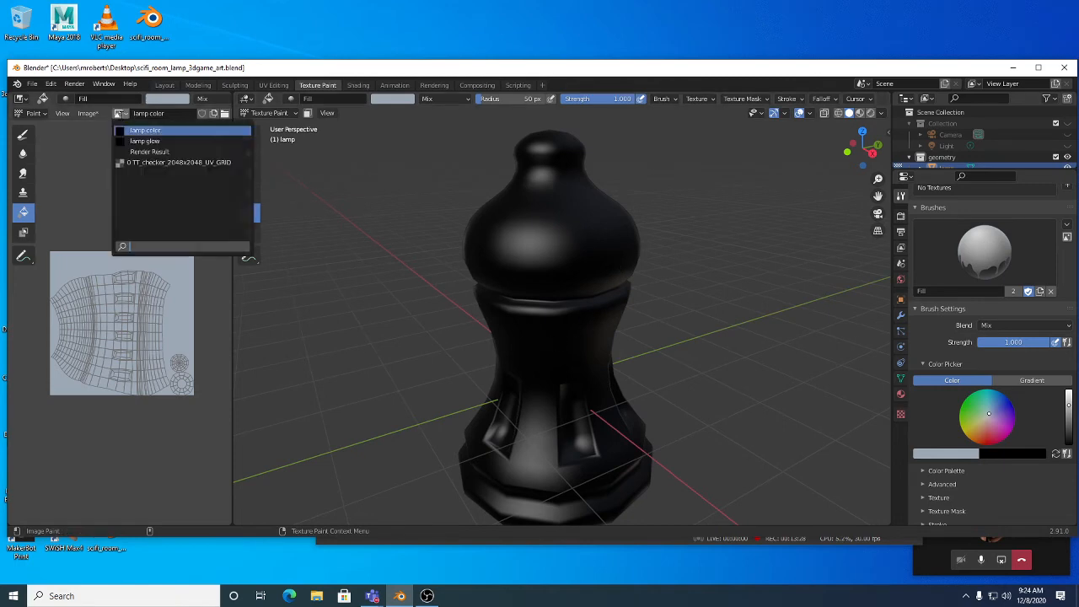
{"action": "left_click", "coordinate": [150, 141]}
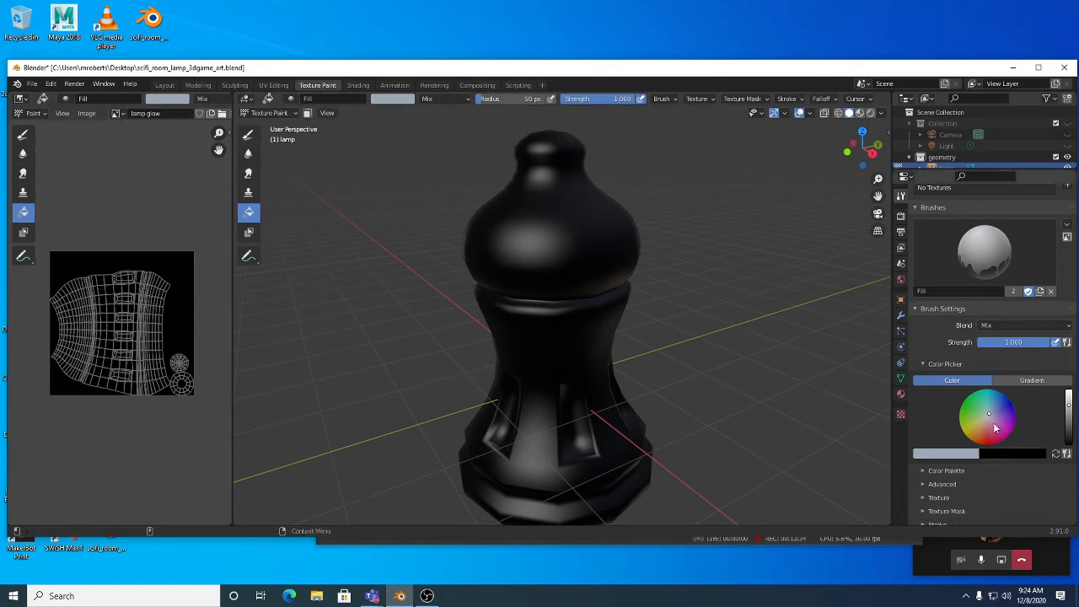
{"action": "left_click", "coordinate": [962, 450]}
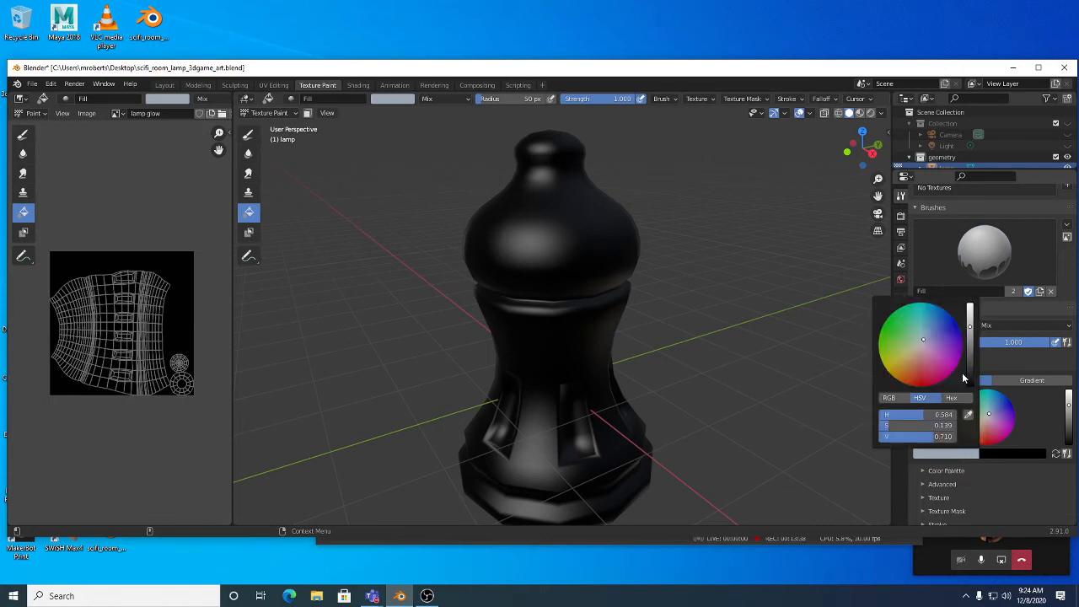
{"action": "left_click_drag", "start_coordinate": [968, 365], "coordinate": [970, 392]}
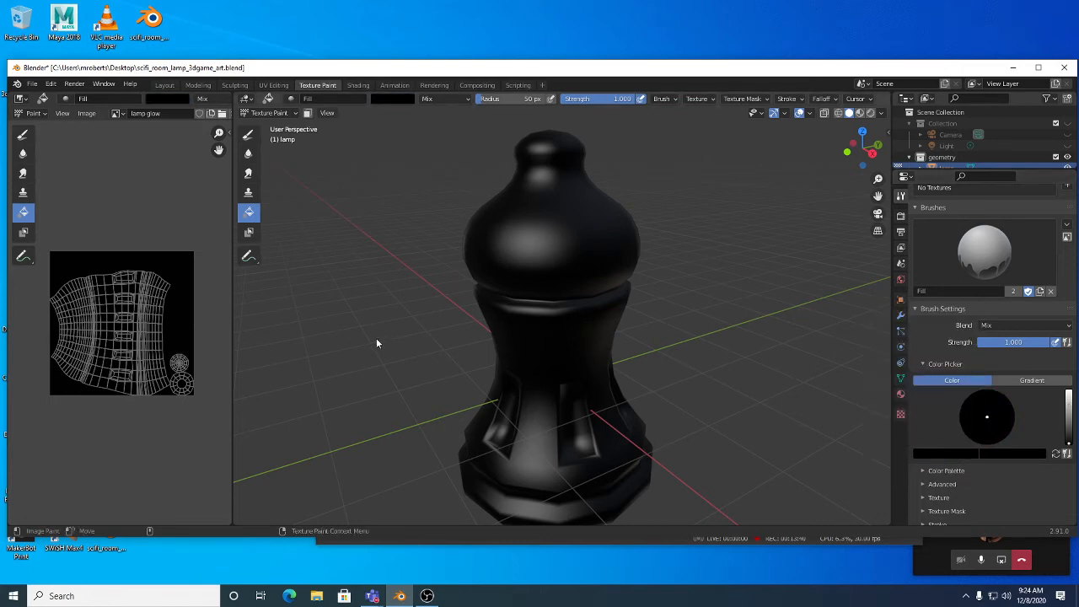
Step: Fill the lamp glow texture black, then mix a slightly pale bright yellow brush colour
{"action": "left_click", "coordinate": [168, 262]}
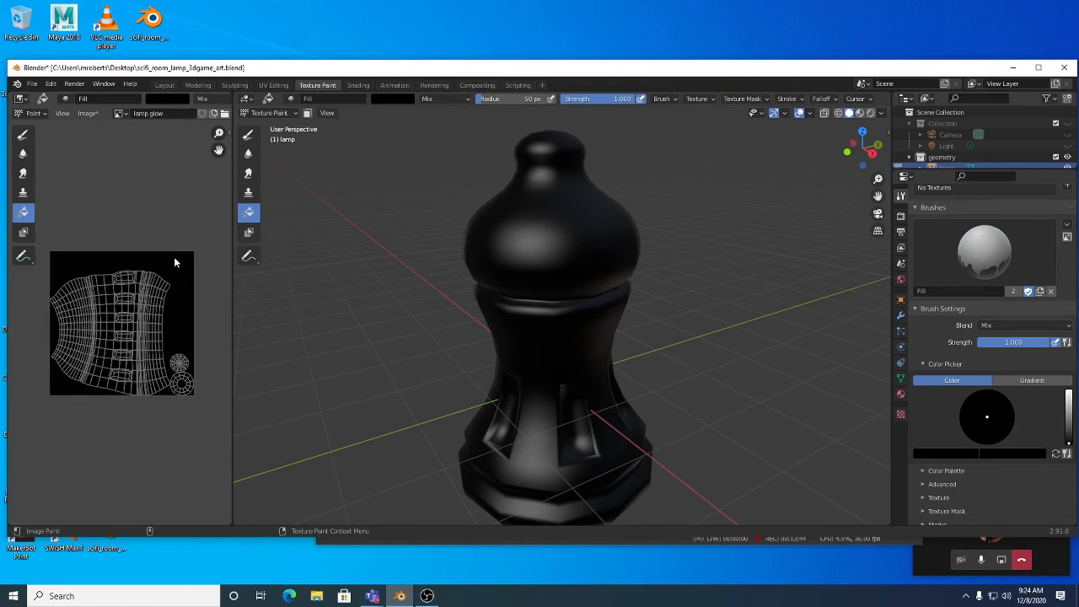
{"action": "mouse_move", "coordinate": [610, 341]}
{"action": "middle_mouse_down"}
{"action": "mouse_move", "coordinate": [605, 321]}
{"action": "mouse_move", "coordinate": [605, 331]}
{"action": "middle_mouse_up"}
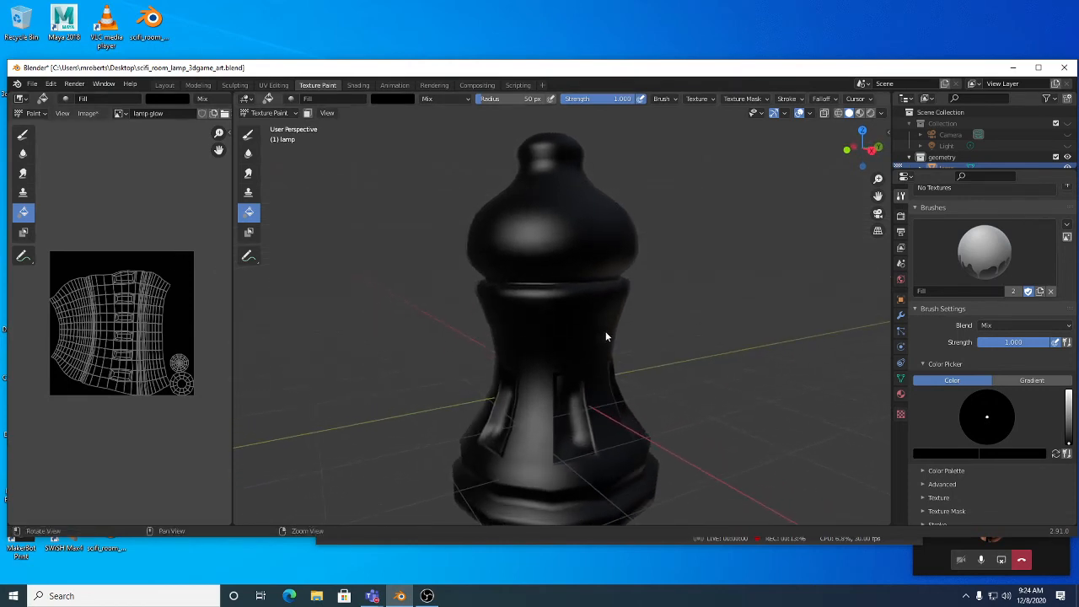
{"action": "left_click_drag", "start_coordinate": [1069, 421], "coordinate": [1069, 403]}
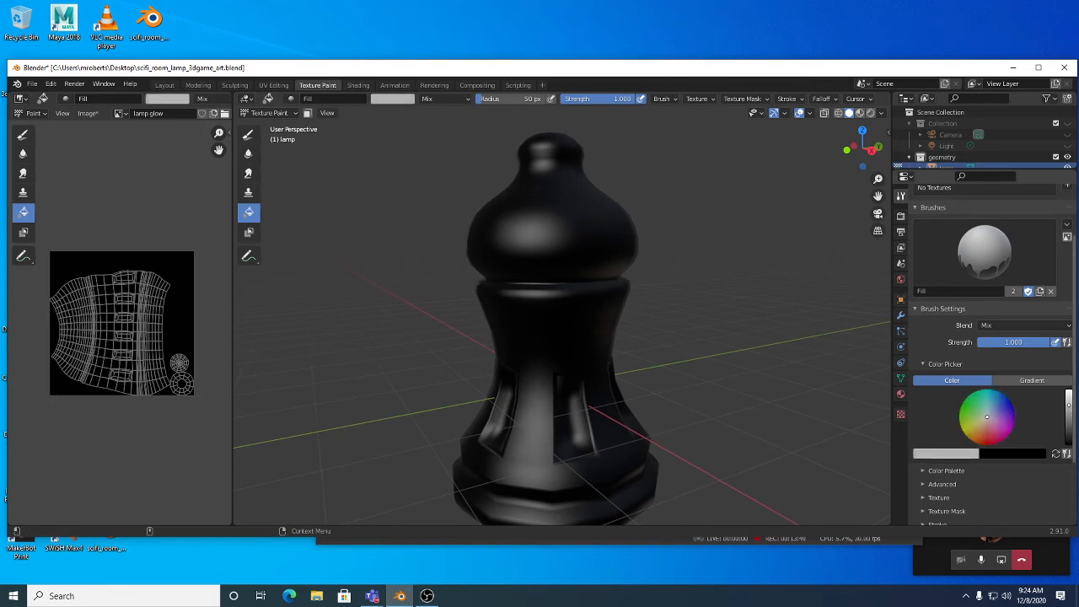
{"action": "left_click", "coordinate": [977, 424]}
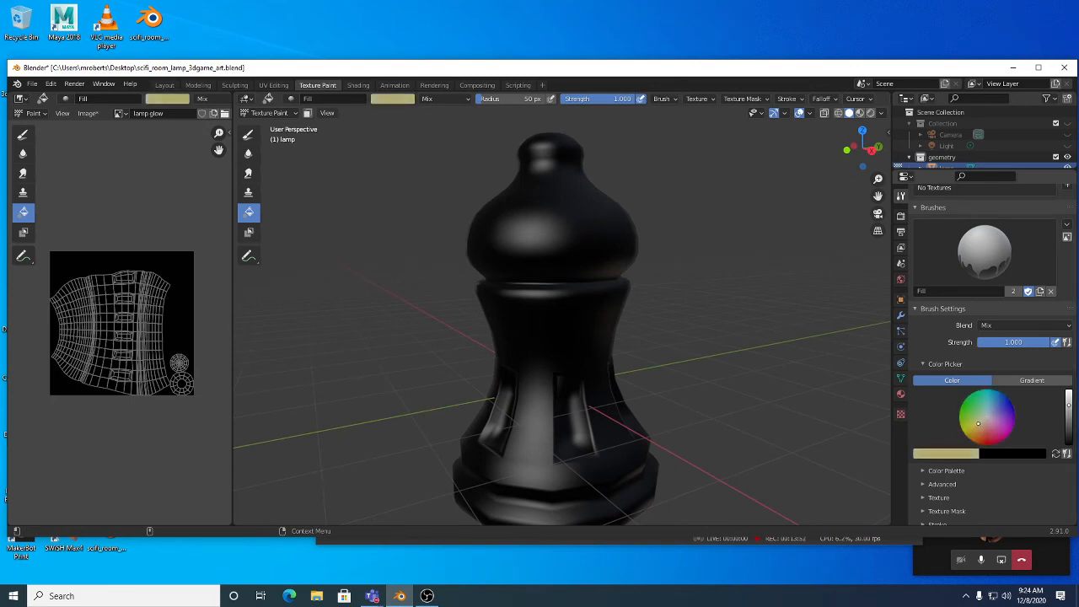
{"action": "left_click_drag", "start_coordinate": [977, 428], "coordinate": [971, 431]}
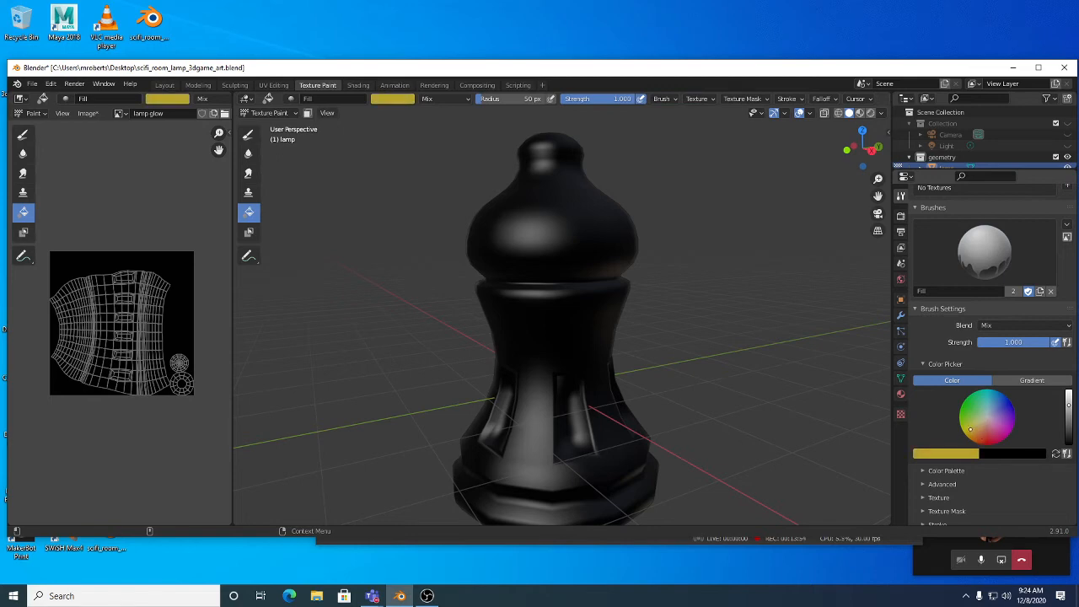
{"action": "left_click_drag", "start_coordinate": [1068, 405], "coordinate": [1068, 393]}
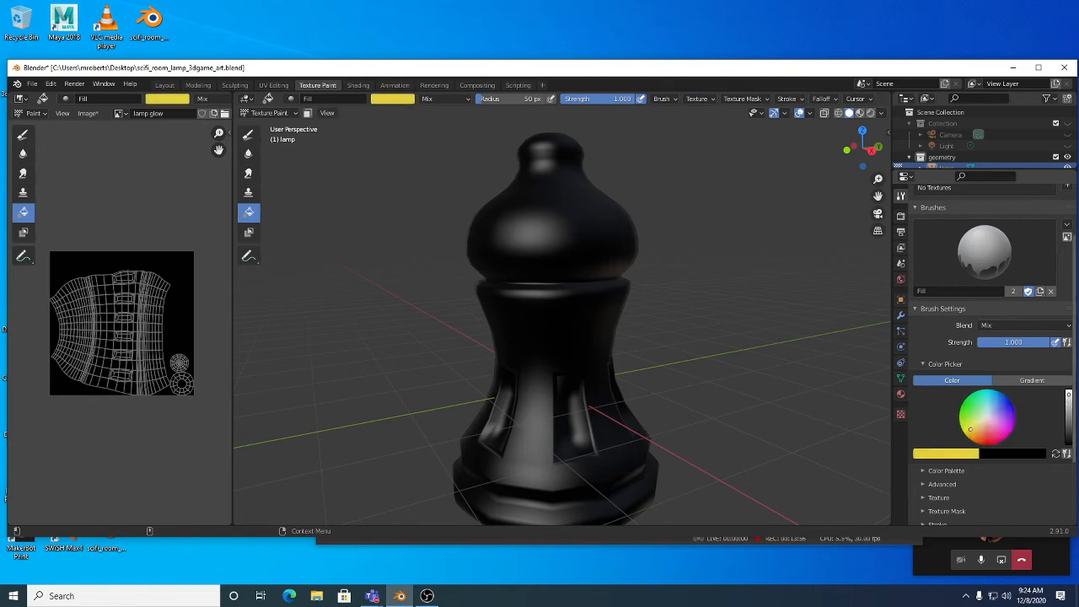
{"action": "left_click", "coordinate": [971, 427]}
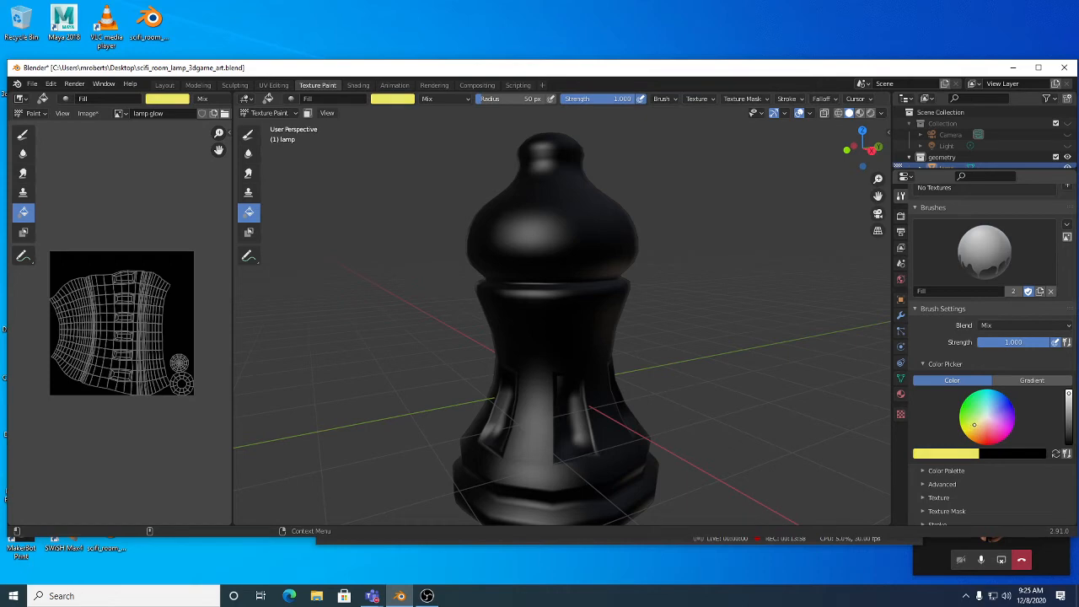
{"action": "left_click_drag", "start_coordinate": [973, 424], "coordinate": [974, 427]}
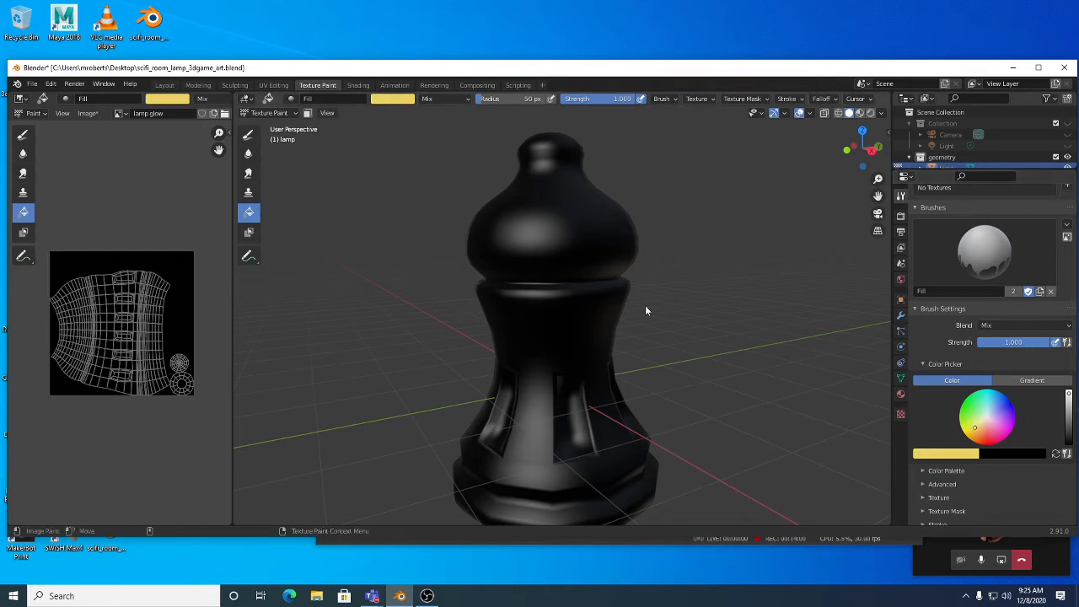
{"action": "mouse_move", "coordinate": [599, 259]}
{"action": "middle_mouse_down"}
{"action": "mouse_move", "coordinate": [595, 304]}
{"action": "mouse_move", "coordinate": [582, 306]}
{"action": "mouse_move", "coordinate": [656, 320]}
{"action": "middle_mouse_up"}
Step: In Edit Mode with edge select, select the edge loop at the bulb's base
{"action": "key", "text": "Tab"}
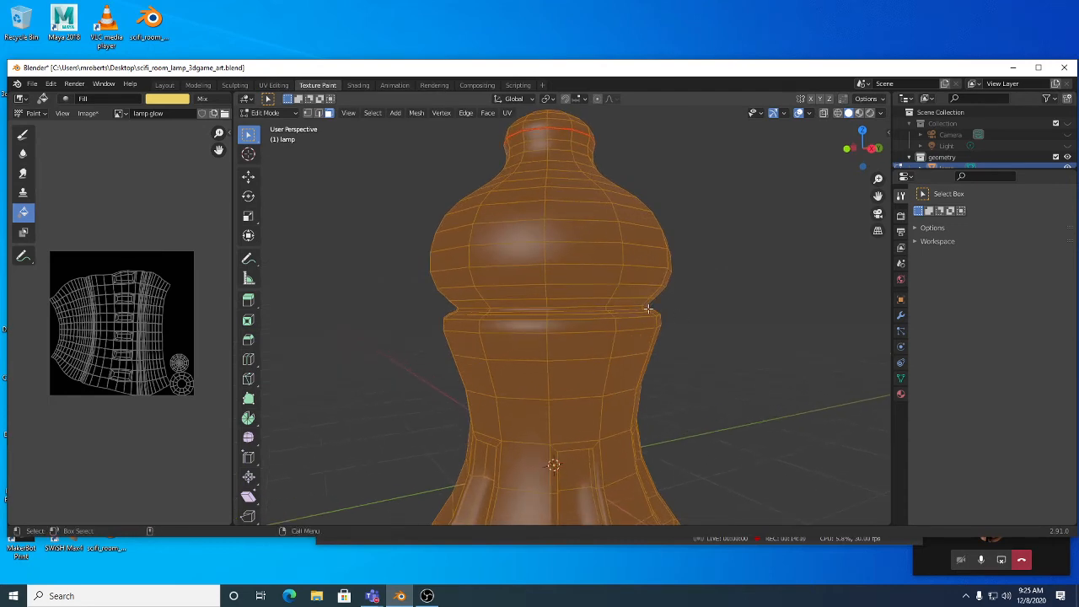
{"action": "key", "text": "2"}
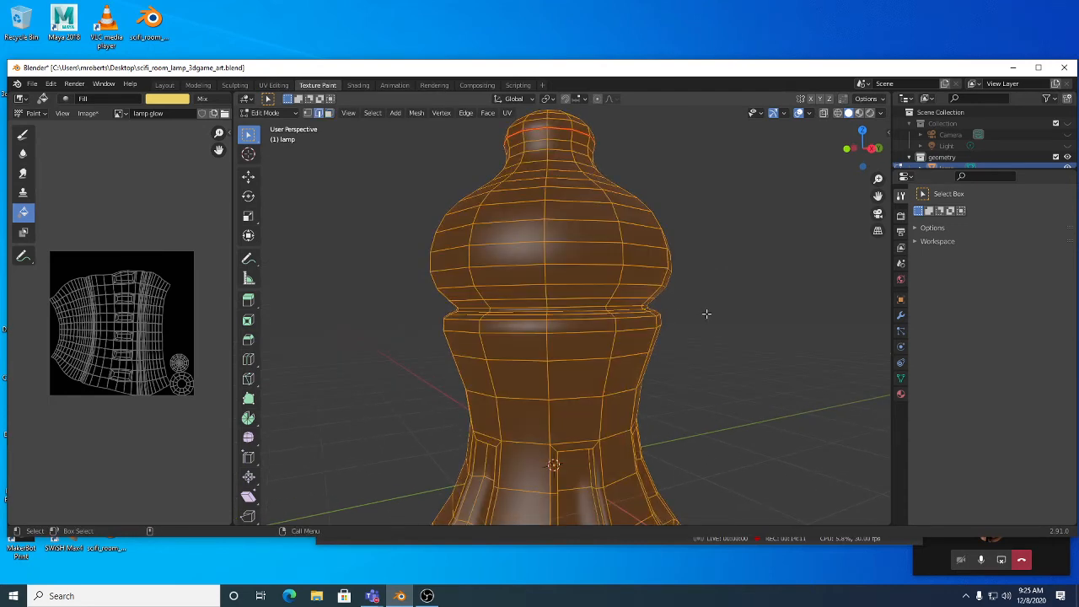
{"action": "left_click", "coordinate": [578, 306], "text": "alt"}
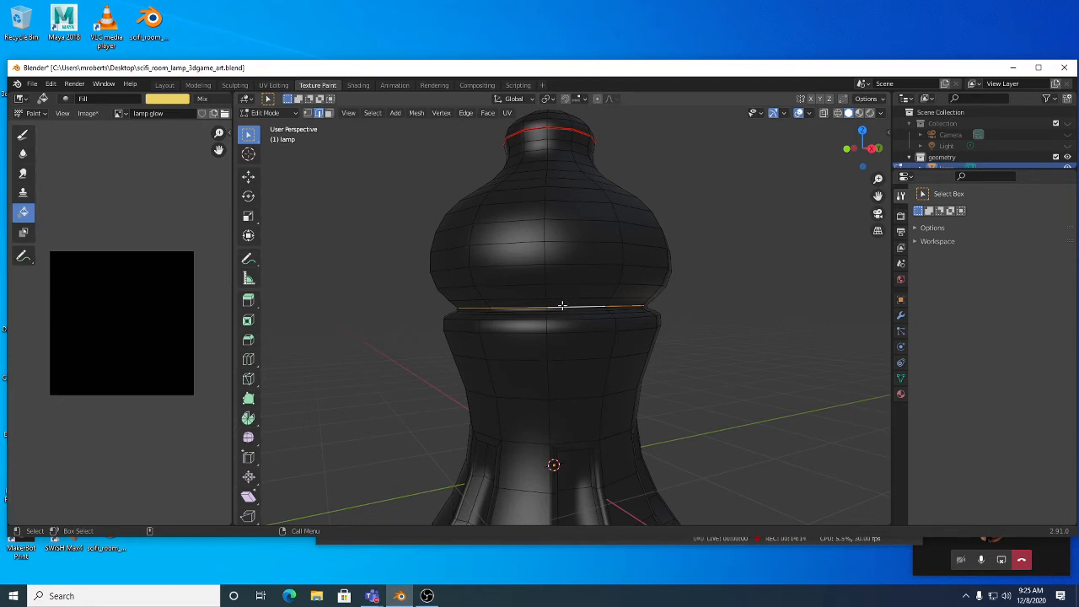
{"action": "scroll", "coordinate": [580, 309], "scroll_direction": "up", "scroll_amount": 1}
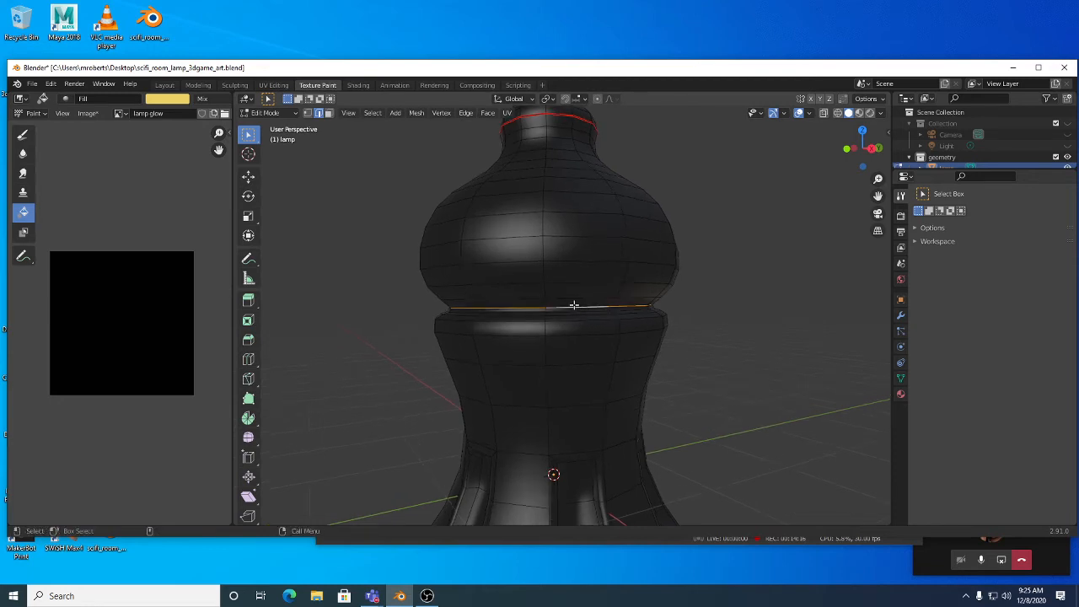
Step: Select the loop's inner region to get the bulb faces, then return toward Texture Paint
{"action": "left_click", "coordinate": [373, 113]}
{"action": "mouse_move", "coordinate": [403, 291]}
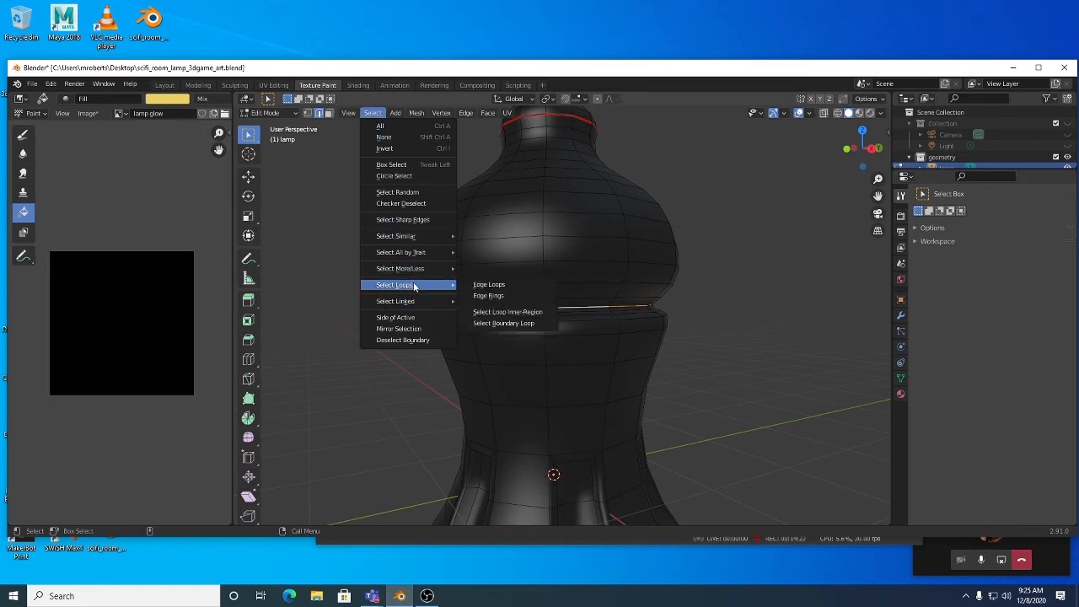
{"action": "left_click", "coordinate": [508, 312]}
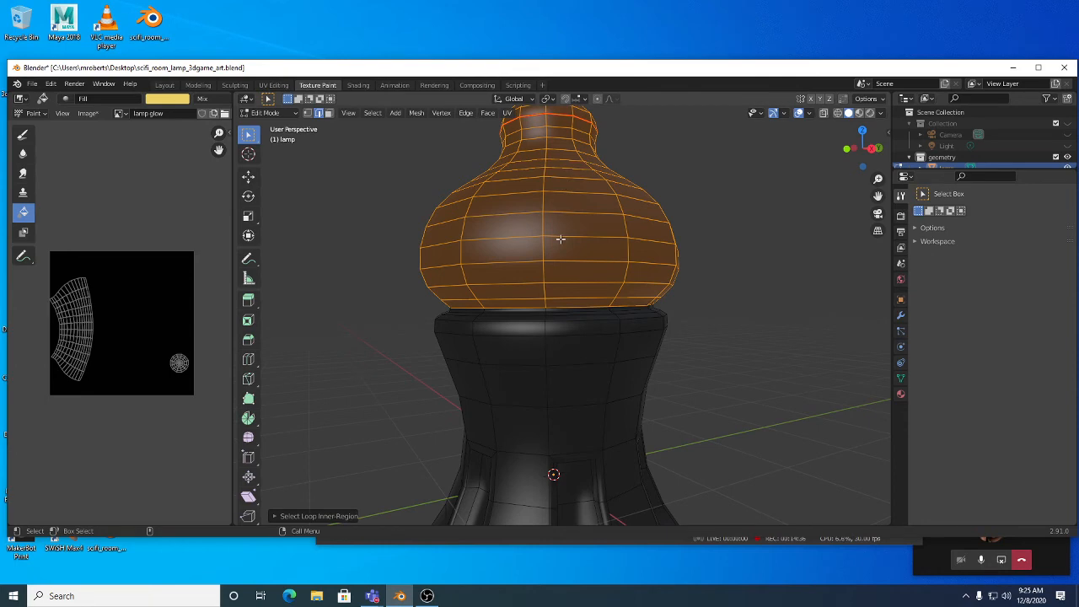
{"action": "middle_click_drag", "start_coordinate": [560, 239], "coordinate": [519, 212]}
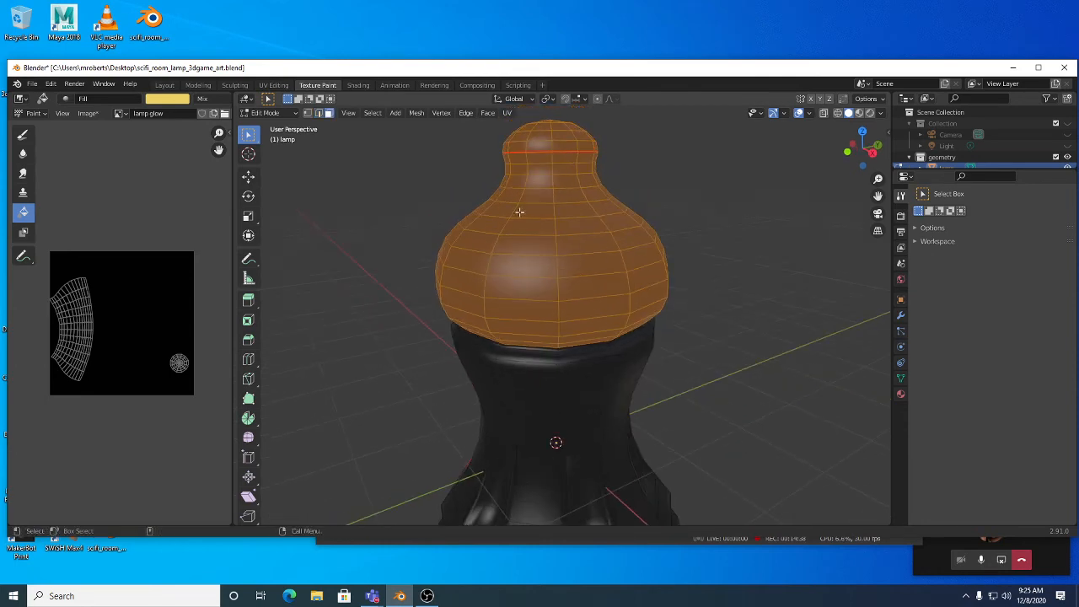
{"action": "middle_click_drag", "start_coordinate": [572, 253], "coordinate": [561, 238]}
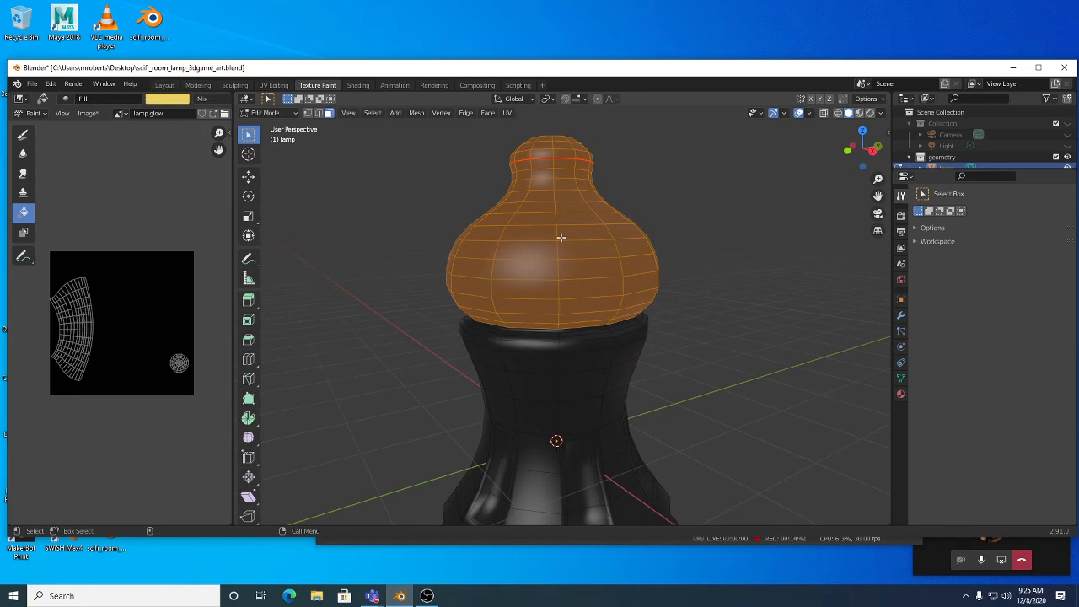
{"action": "key", "text": "Tab"}
{"action": "left_click", "coordinate": [282, 113]}
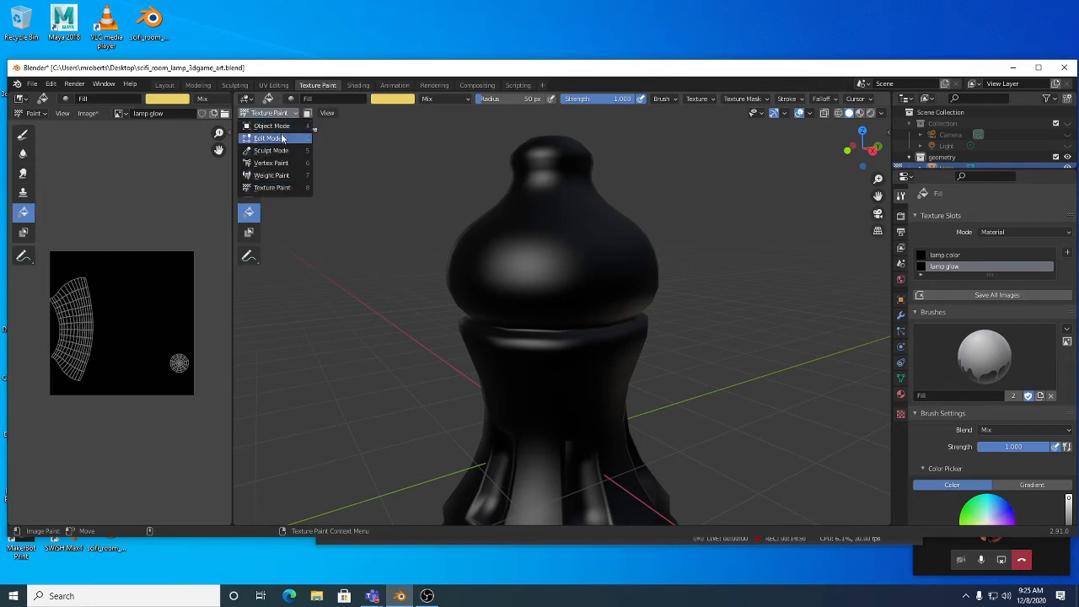
Step: Stay in Texture Paint mode and enable the face selection Paint Mask for the bulb
{"action": "left_click", "coordinate": [288, 190]}
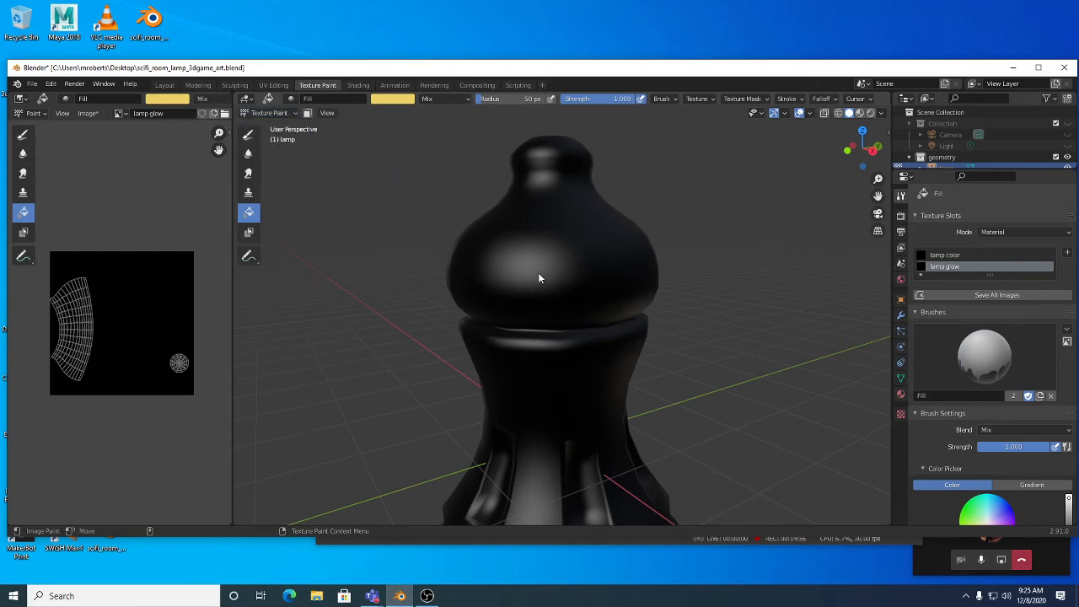
{"action": "left_click", "coordinate": [309, 113]}
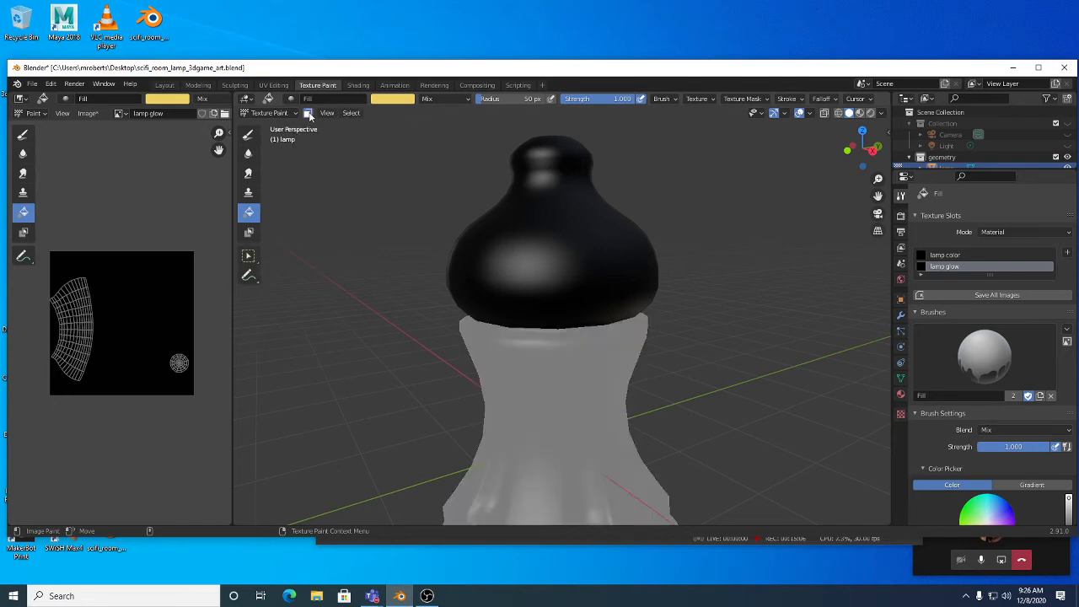
{"action": "middle_click_drag", "start_coordinate": [604, 353], "coordinate": [624, 276]}
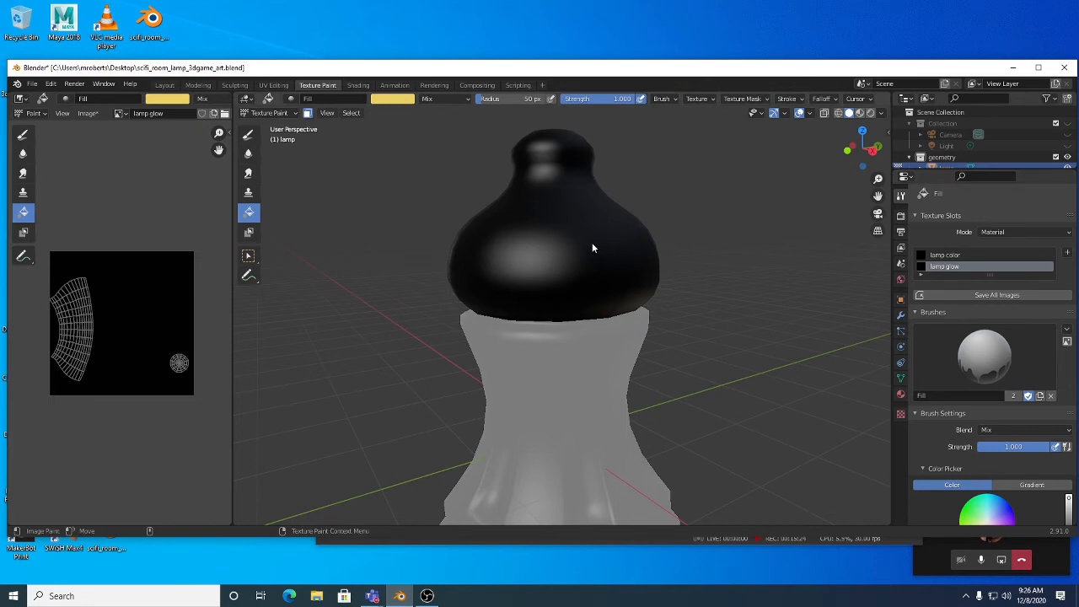
Step: Fill the masked bulb faces yellow, turn off the Paint Mask, and save the file
{"action": "scroll", "coordinate": [986, 354], "scroll_direction": "down", "scroll_amount": 3}
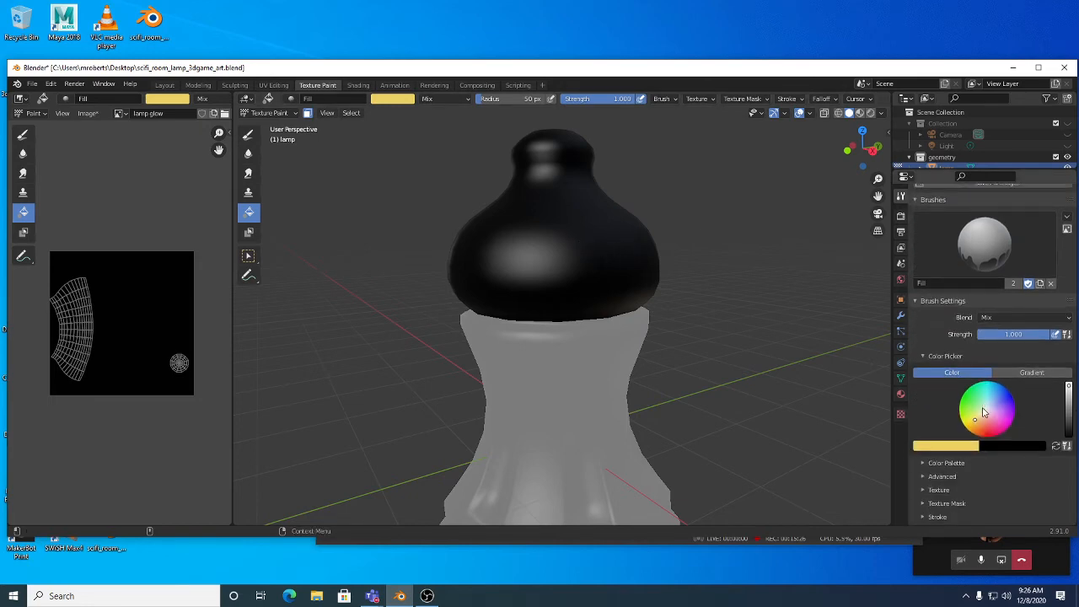
{"action": "left_click", "coordinate": [578, 228]}
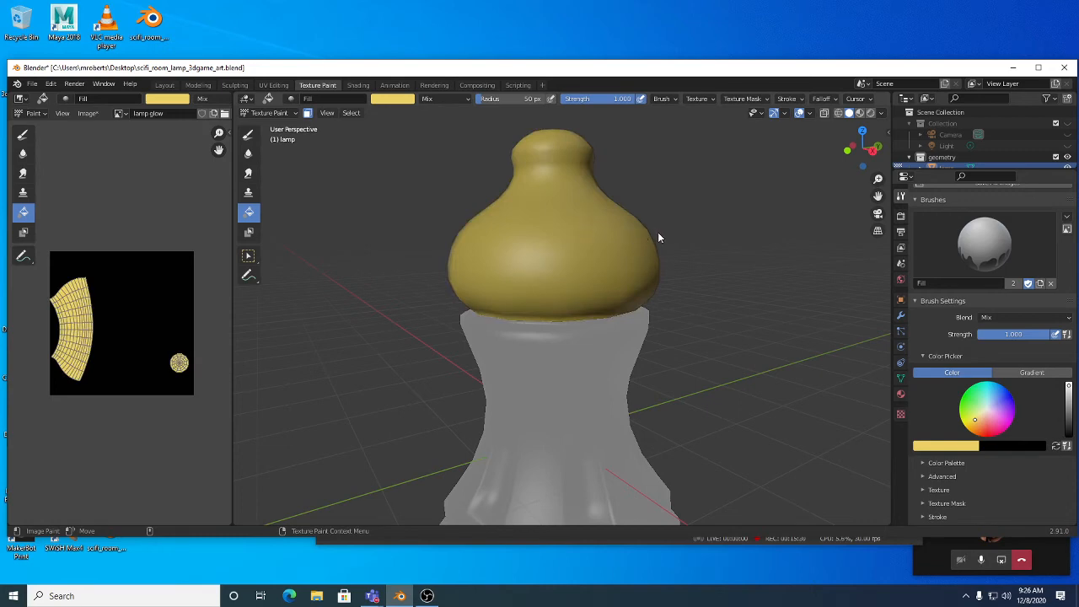
{"action": "middle_click_drag", "start_coordinate": [681, 254], "coordinate": [660, 264]}
{"action": "mouse_move", "coordinate": [593, 264]}
{"action": "middle_mouse_down"}
{"action": "mouse_move", "coordinate": [616, 254]}
{"action": "mouse_move", "coordinate": [624, 276]}
{"action": "mouse_move", "coordinate": [614, 272]}
{"action": "middle_mouse_up"}
{"action": "left_click", "coordinate": [307, 113]}
{"action": "key", "text": "ctrl+s"}
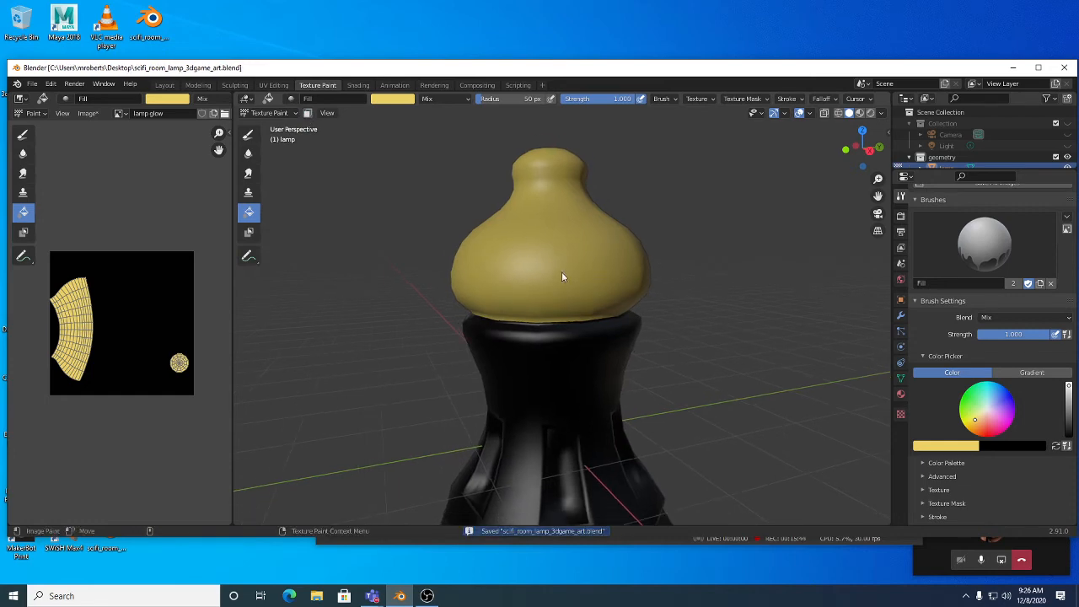
Step: Switch to Material Preview shading, inspect the lamp, and show the Eevee render settings
{"action": "left_click", "coordinate": [839, 115]}
{"action": "left_click", "coordinate": [848, 115]}
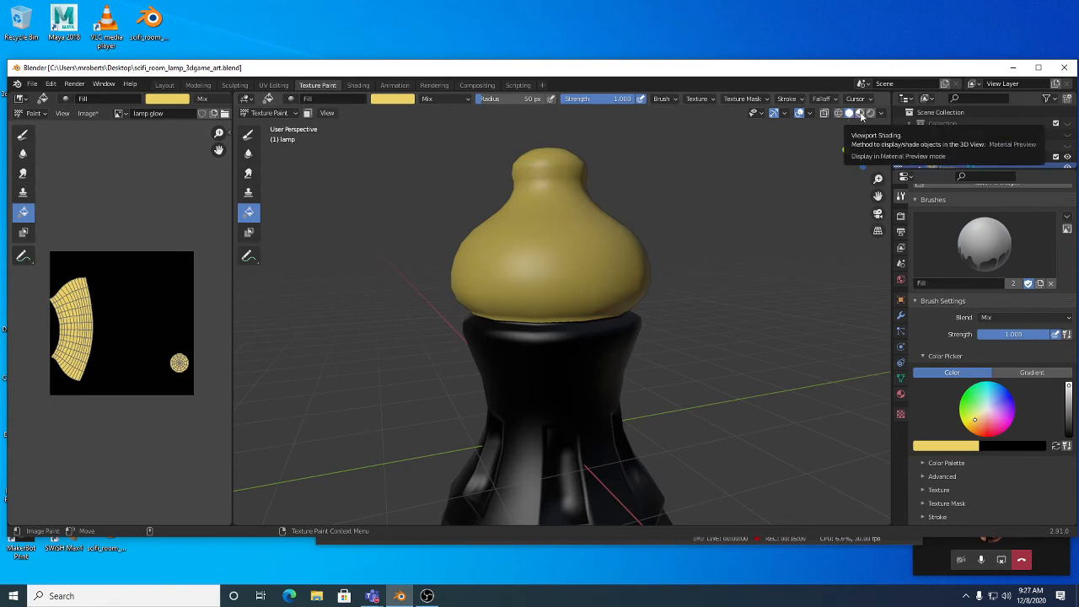
{"action": "left_click", "coordinate": [860, 115]}
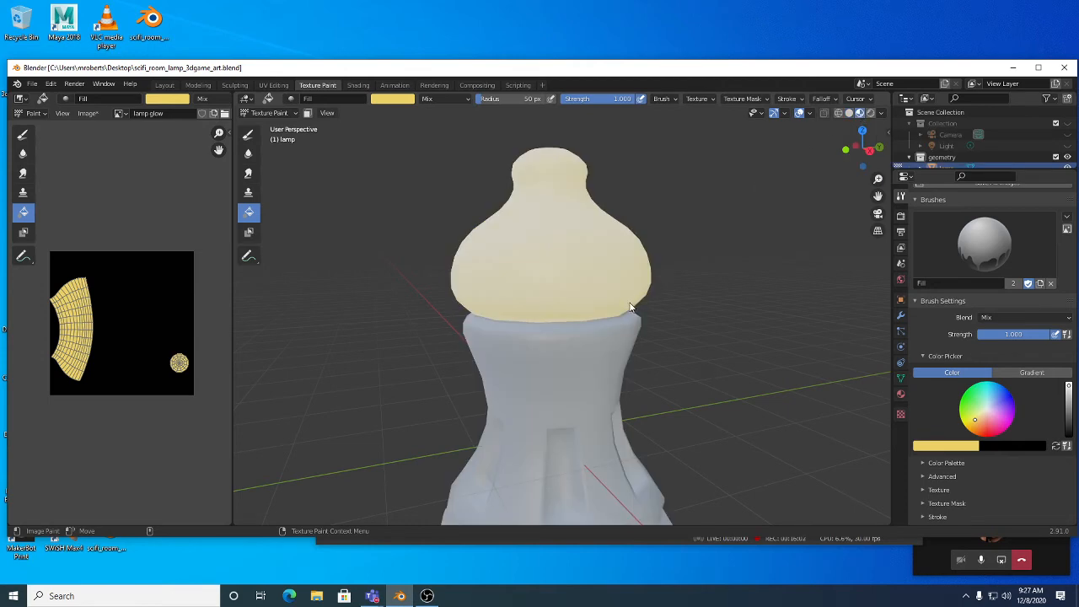
{"action": "middle_click_drag", "start_coordinate": [631, 308], "coordinate": [612, 386]}
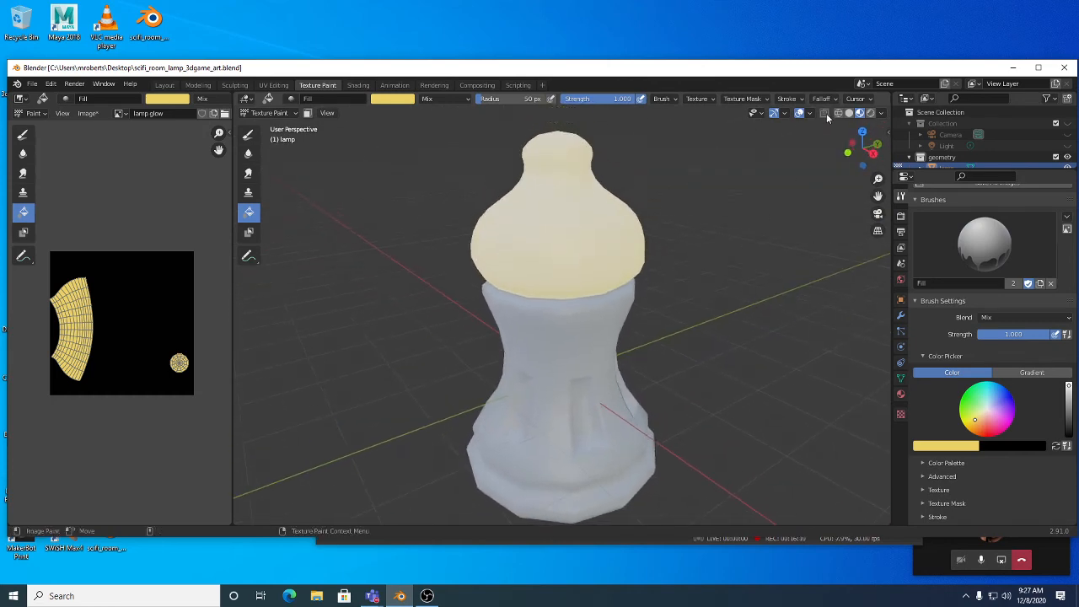
{"action": "left_click", "coordinate": [882, 113]}
{"action": "mouse_move", "coordinate": [640, 222]}
{"action": "middle_mouse_down"}
{"action": "mouse_move", "coordinate": [659, 194]}
{"action": "mouse_move", "coordinate": [672, 137]}
{"action": "mouse_move", "coordinate": [675, 217]}
{"action": "mouse_move", "coordinate": [654, 233]}
{"action": "middle_mouse_up"}
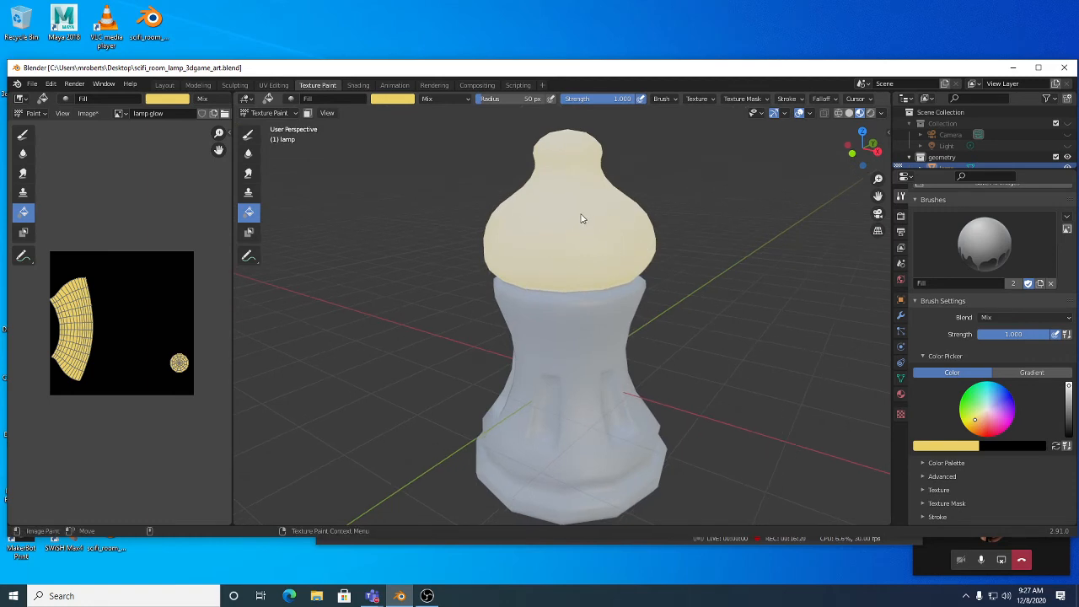
{"action": "left_click", "coordinate": [900, 218]}
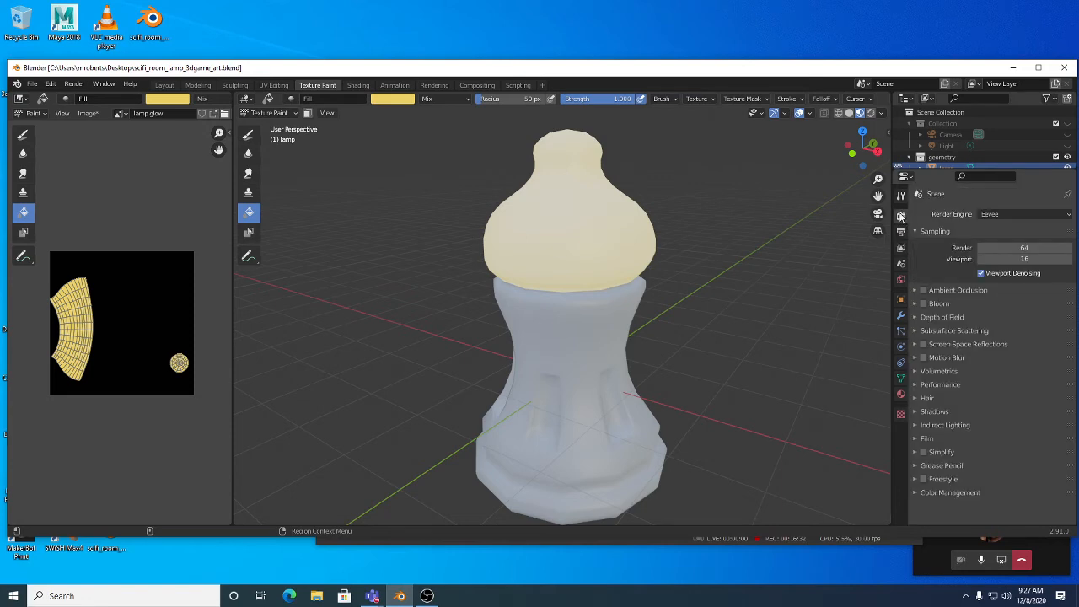
Step: Keep Eevee as the render engine, enable Bloom and nudge its Radius up so the bulb glows
{"action": "left_click", "coordinate": [995, 217]}
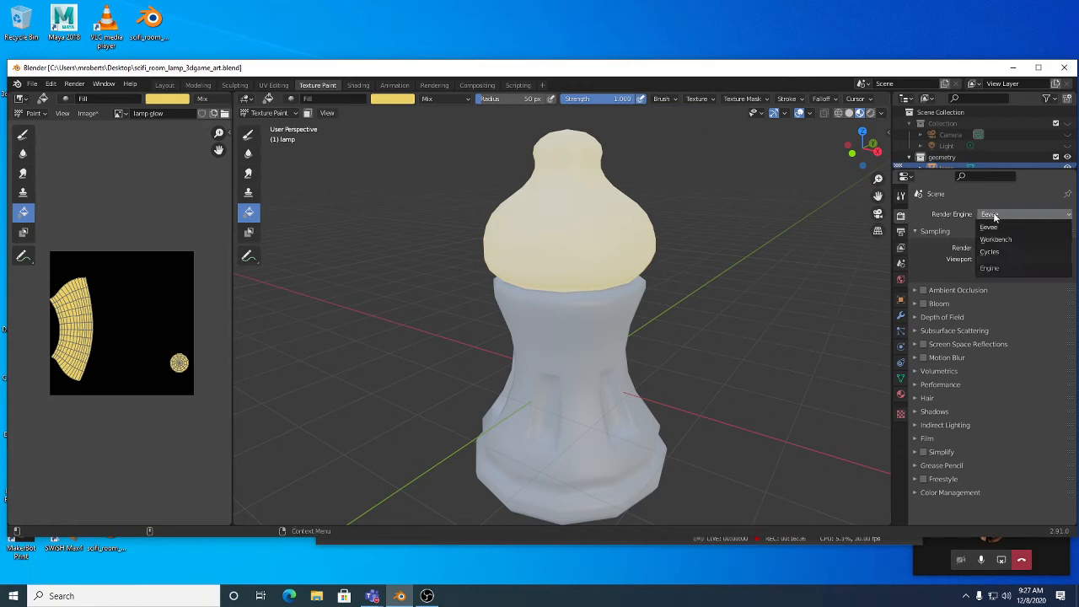
{"action": "left_click", "coordinate": [993, 221]}
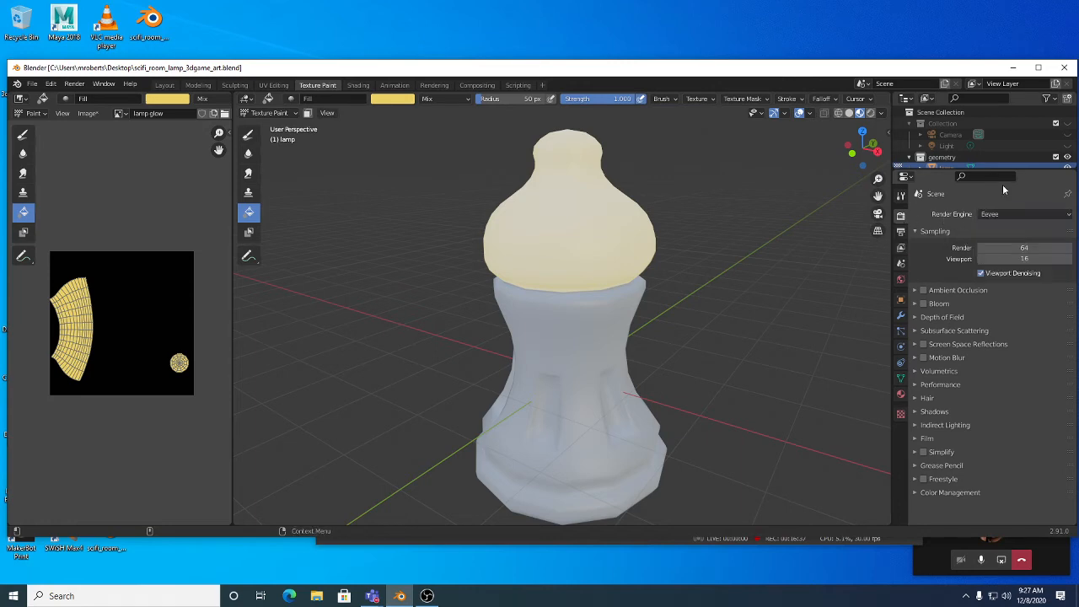
{"action": "left_click", "coordinate": [924, 304]}
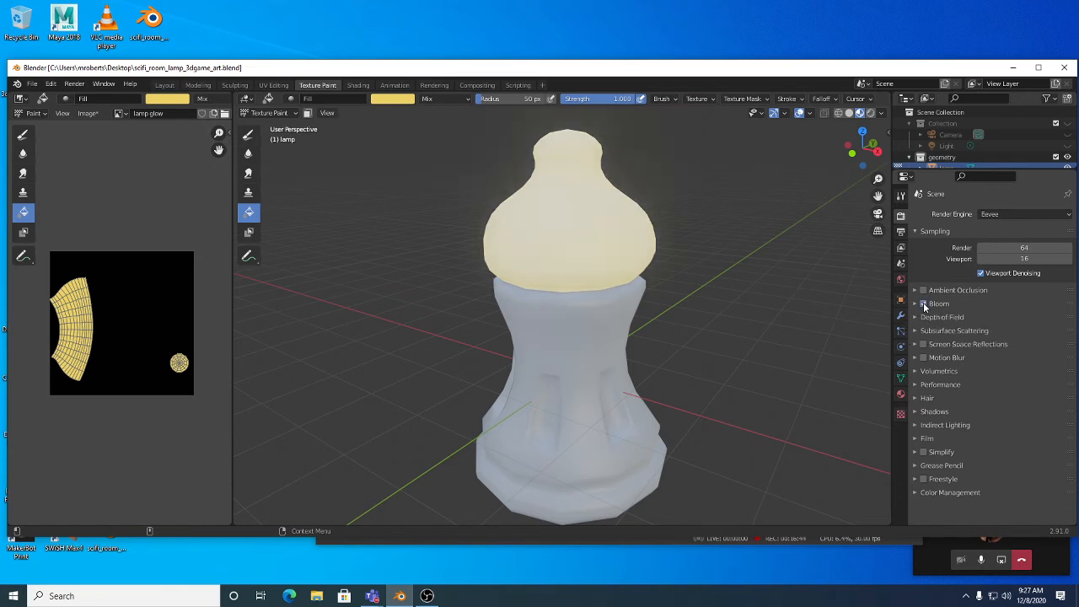
{"action": "left_click", "coordinate": [915, 304]}
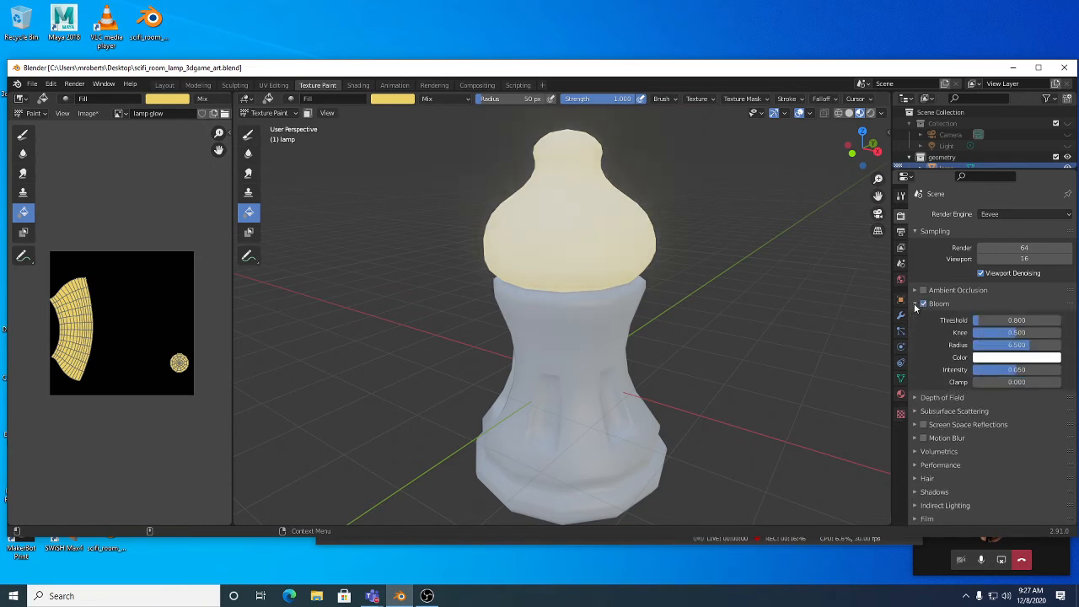
{"action": "mouse_move", "coordinate": [1022, 347]}
{"action": "left_mouse_down"}
{"action": "mouse_move", "coordinate": [1045, 346]}
{"action": "mouse_move", "coordinate": [1025, 347]}
{"action": "left_mouse_up"}
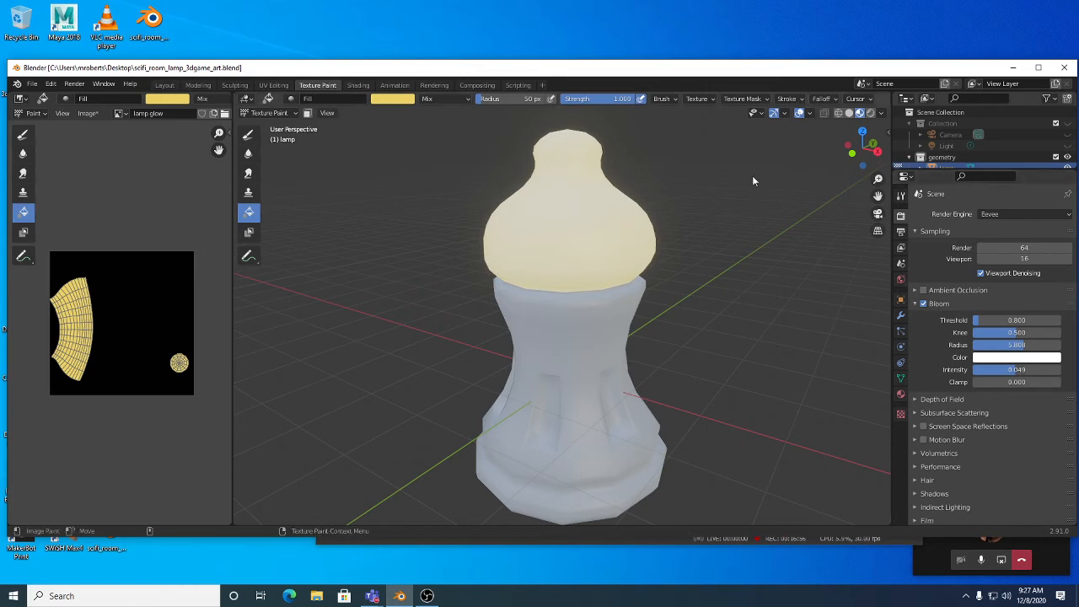
{"action": "middle_click_drag", "start_coordinate": [581, 376], "coordinate": [590, 307]}
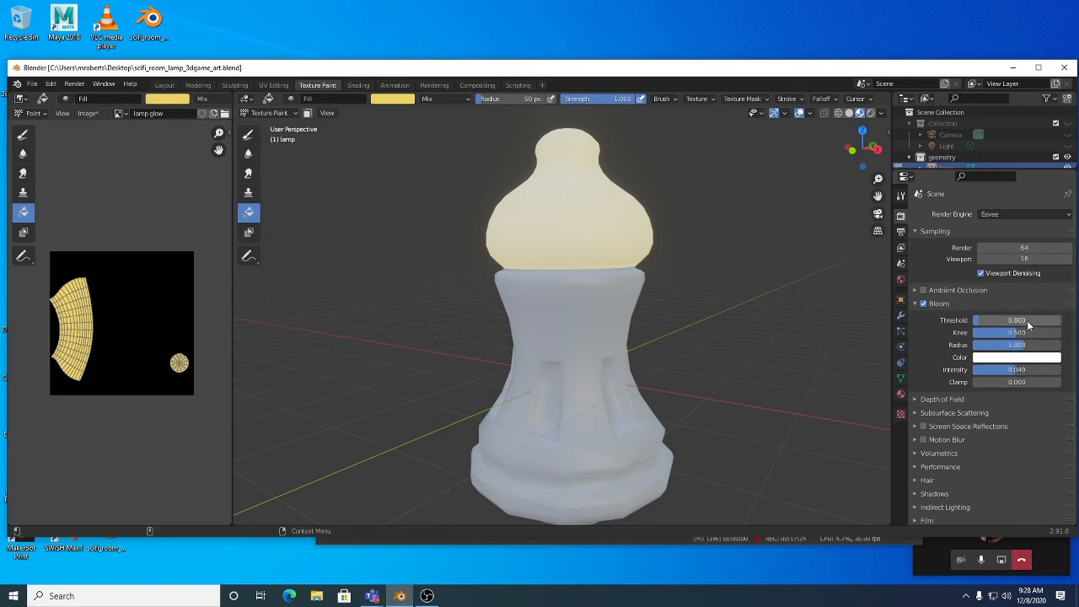
Step: Set the lamp material's Emission Strength to 20 so the bulb blazes with a wide bloom halo
{"action": "left_click", "coordinate": [900, 396]}
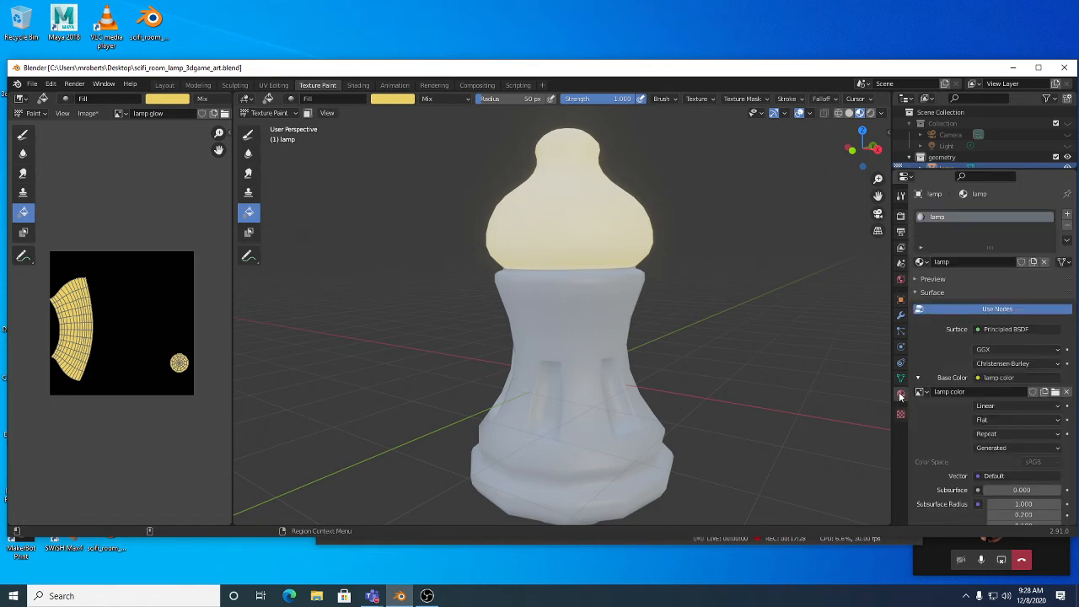
{"action": "scroll", "coordinate": [940, 408], "scroll_direction": "down", "scroll_amount": 10}
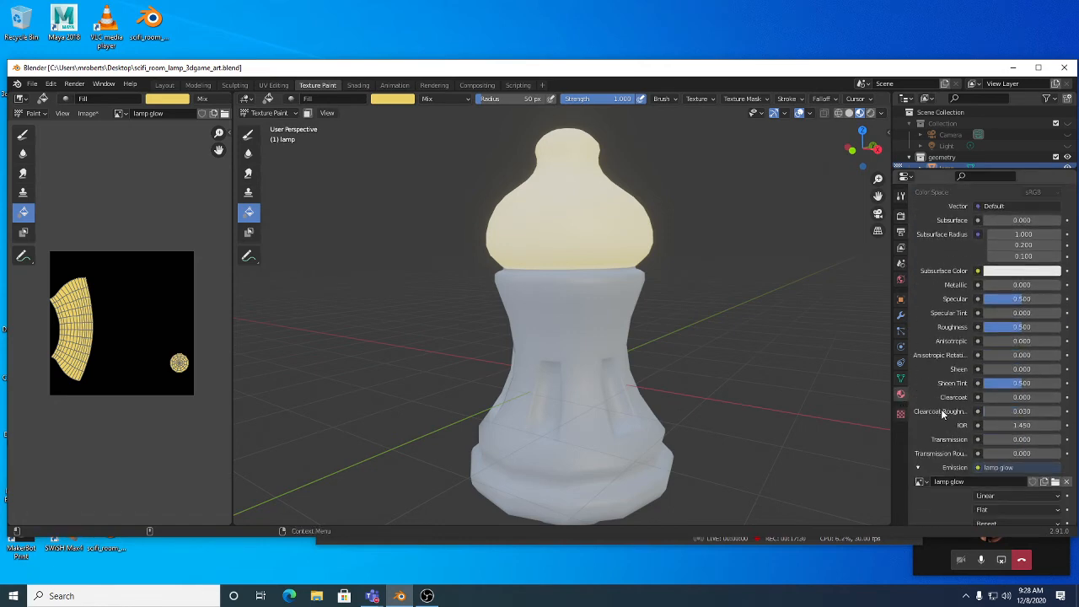
{"action": "scroll", "coordinate": [998, 431], "scroll_direction": "down", "scroll_amount": 3}
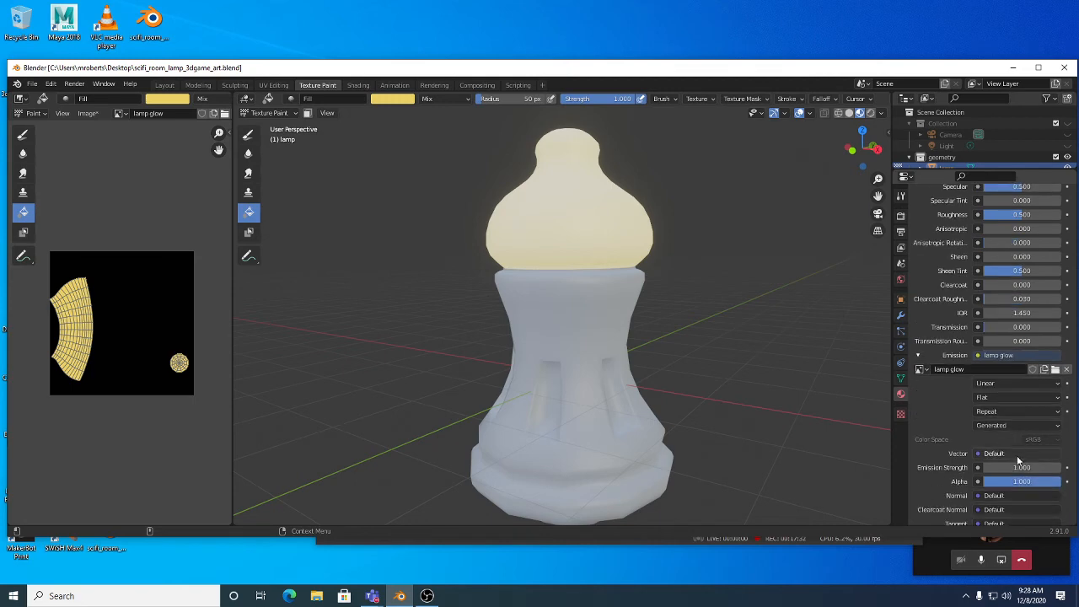
{"action": "left_click", "coordinate": [1021, 468]}
{"action": "type", "text": "20"}
{"action": "key", "text": "Return"}
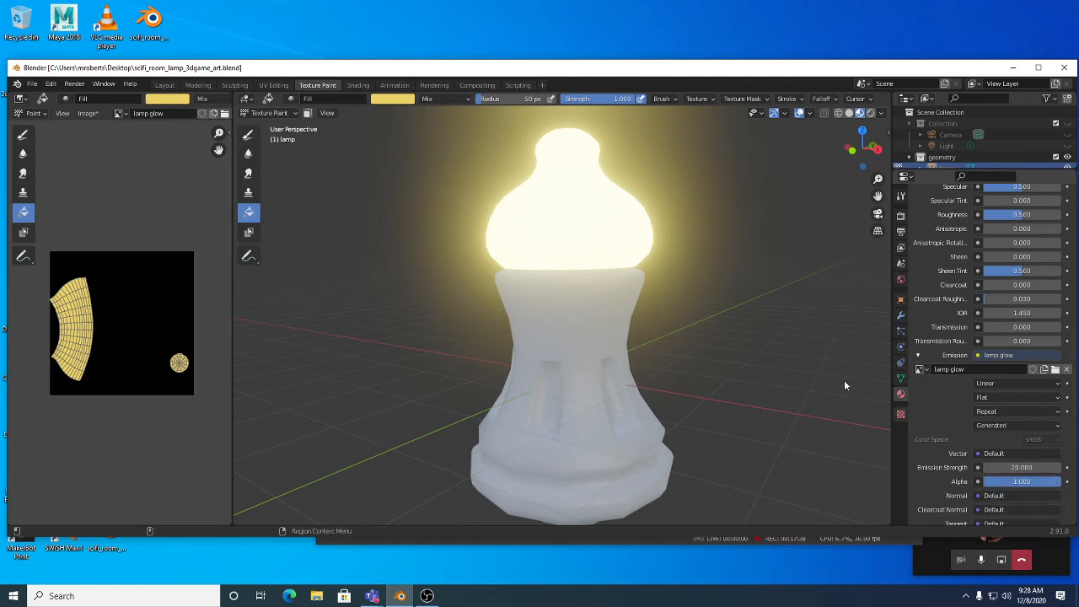
{"action": "mouse_move", "coordinate": [691, 315]}
{"action": "middle_mouse_down"}
{"action": "mouse_move", "coordinate": [671, 287]}
{"action": "mouse_move", "coordinate": [669, 321]}
{"action": "mouse_move", "coordinate": [667, 274]}
{"action": "mouse_move", "coordinate": [671, 300]}
{"action": "middle_mouse_up"}
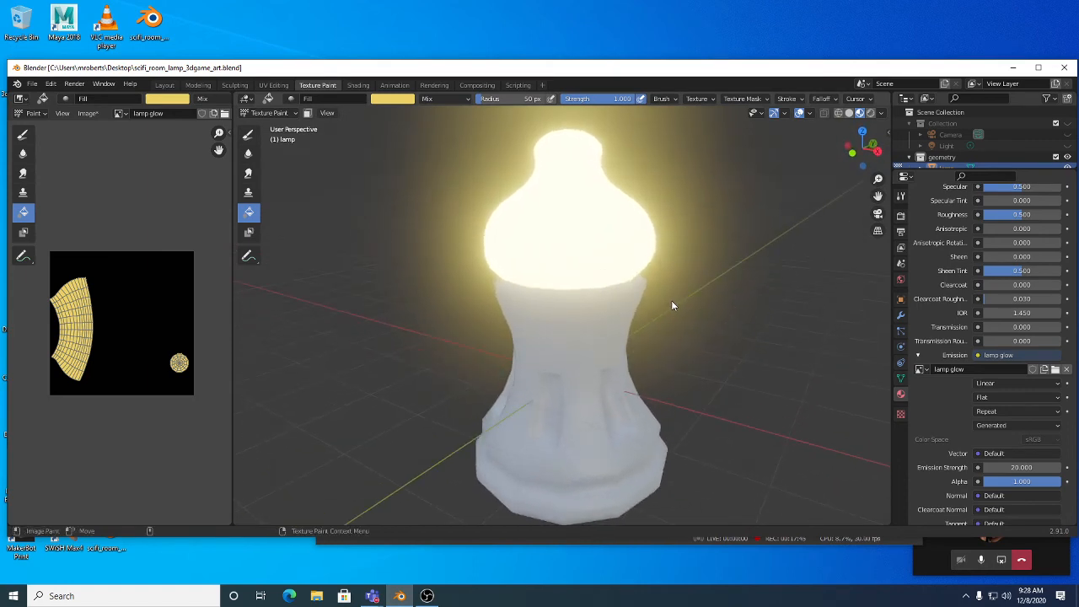
{"action": "left_click", "coordinate": [901, 216]}
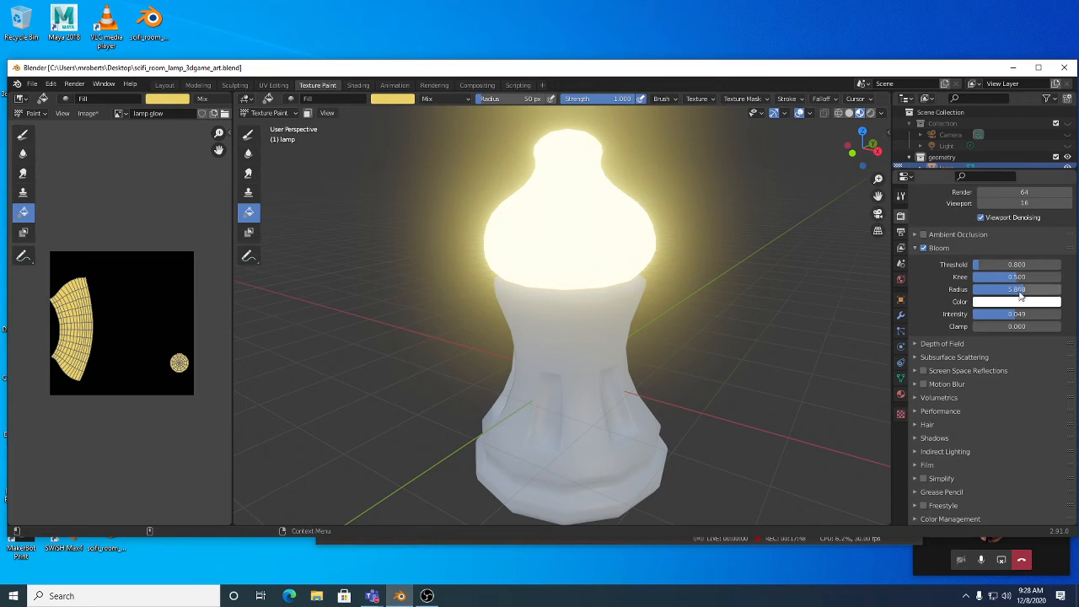
Step: Fine-tune the bloom radius, then collapse the Bloom settings panel
{"action": "left_click_drag", "start_coordinate": [1020, 291], "coordinate": [1019, 315]}
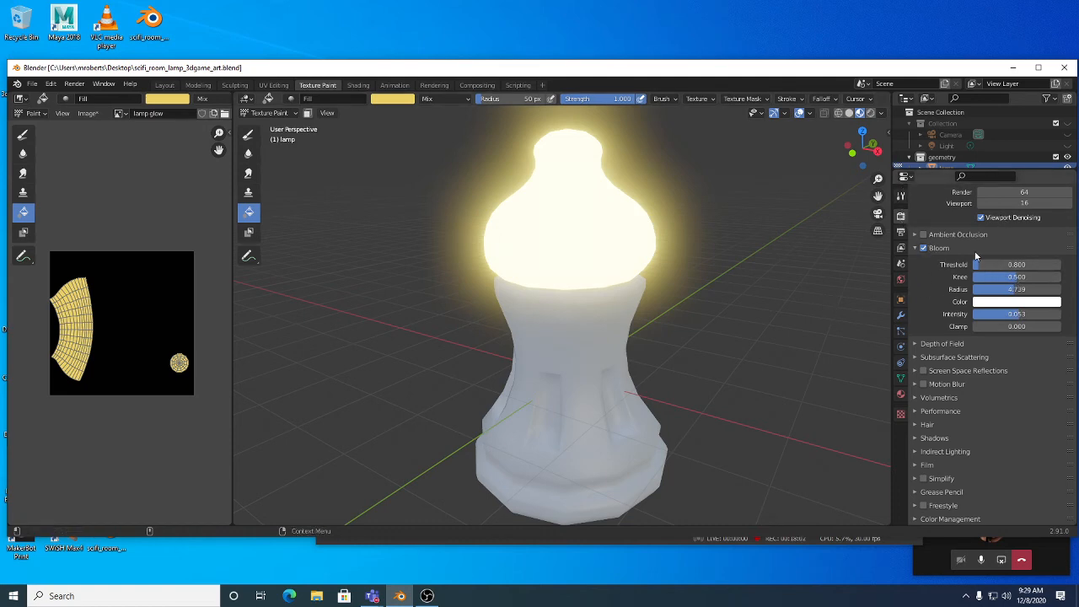
{"action": "scroll", "coordinate": [977, 220], "scroll_direction": "up", "scroll_amount": 2}
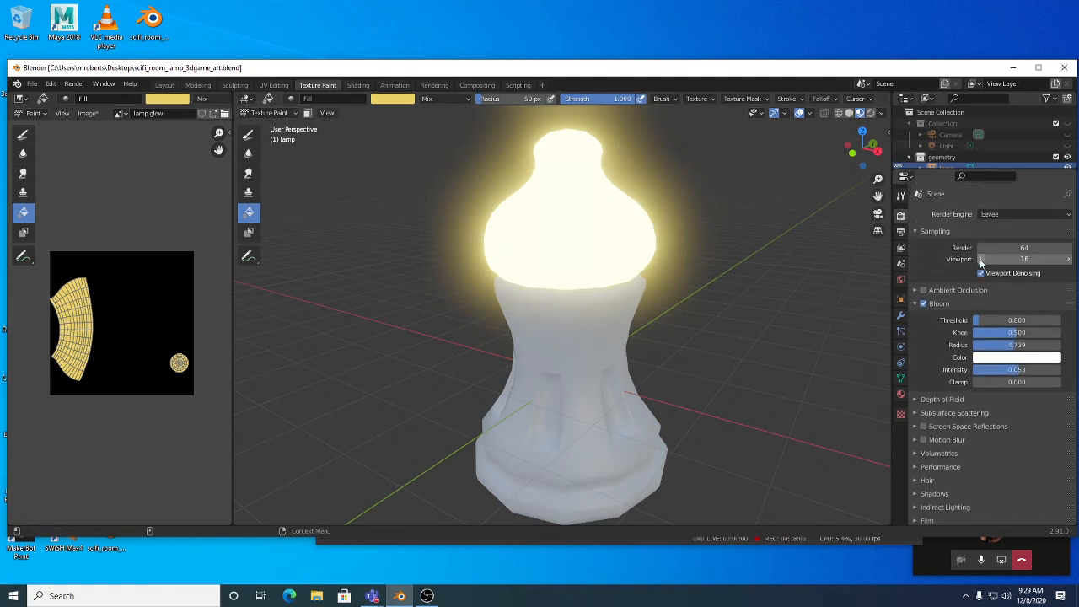
{"action": "left_click", "coordinate": [931, 308]}
Step: Toggle Bloom off and on to compare, leave it on, and save scifi_room_lamp_3dgame_art.blend
{"action": "left_click", "coordinate": [923, 304]}
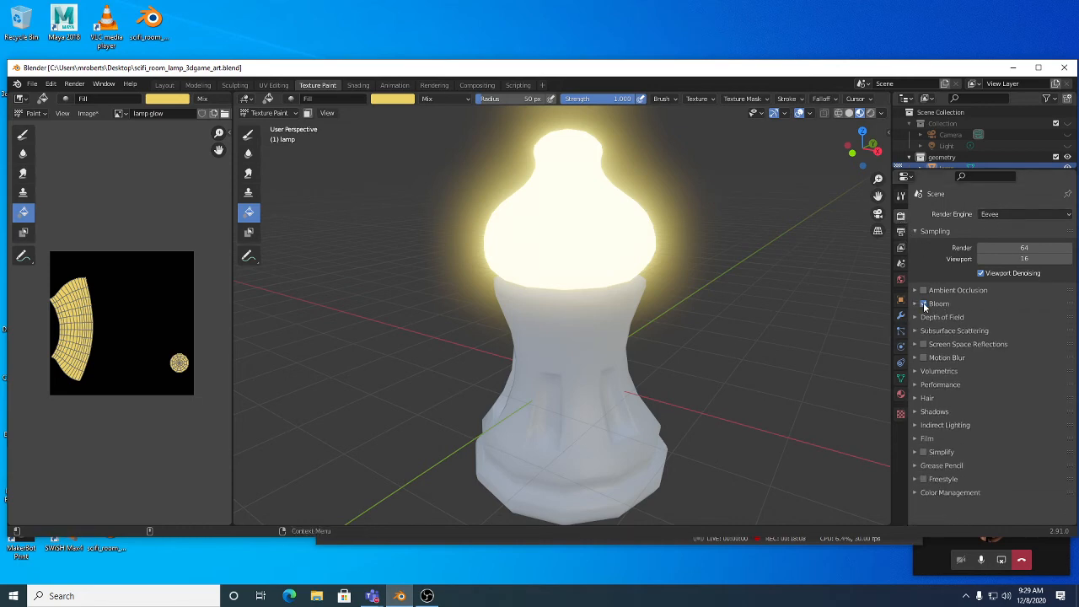
{"action": "left_click", "coordinate": [923, 304]}
{"action": "left_click", "coordinate": [923, 305]}
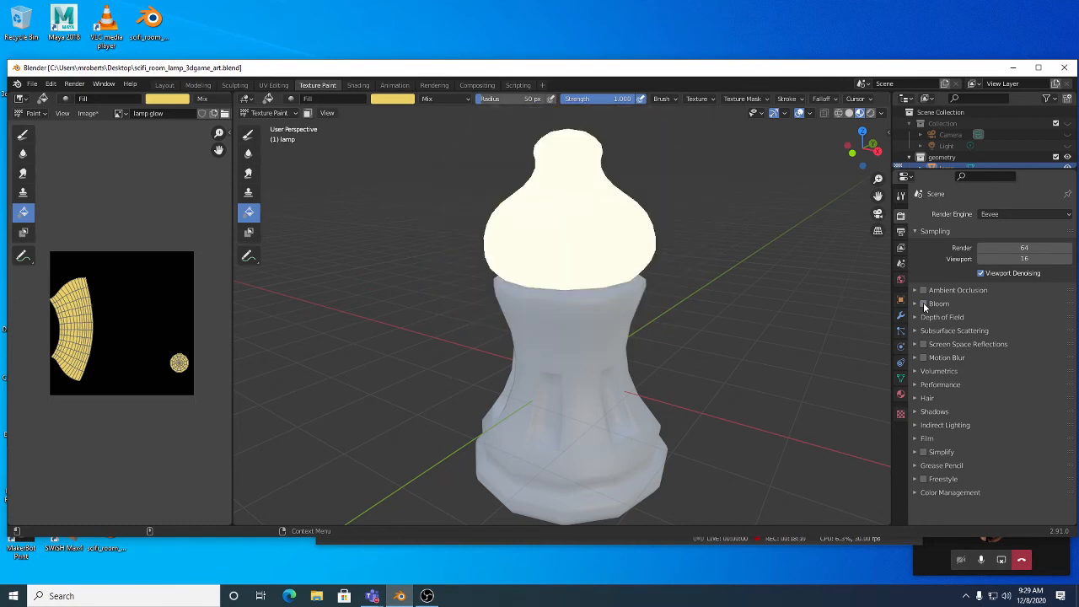
{"action": "left_click", "coordinate": [922, 303]}
{"action": "left_click", "coordinate": [923, 303]}
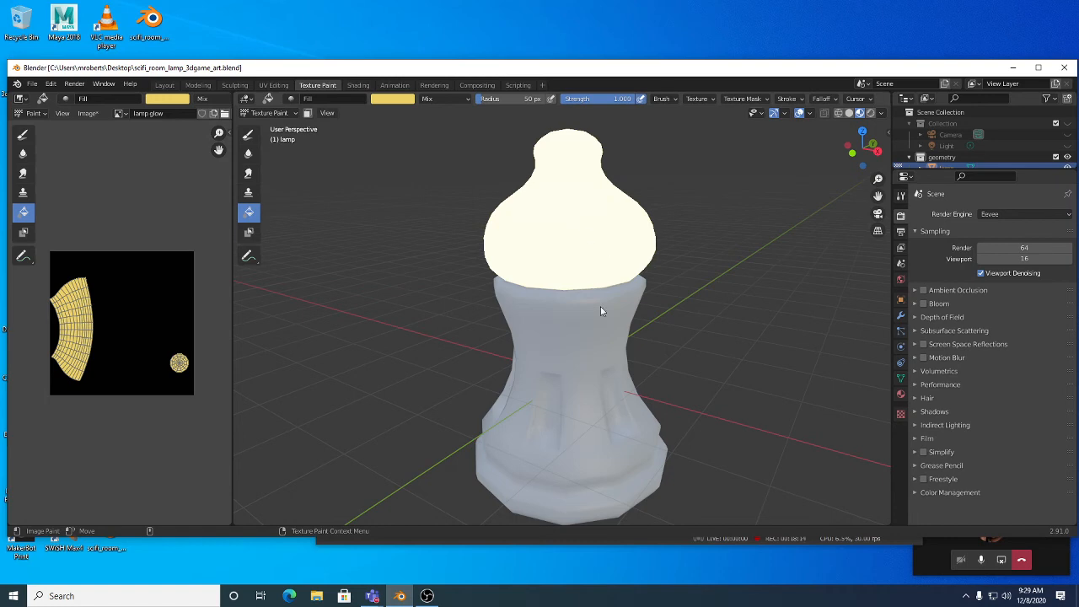
{"action": "left_click", "coordinate": [923, 303]}
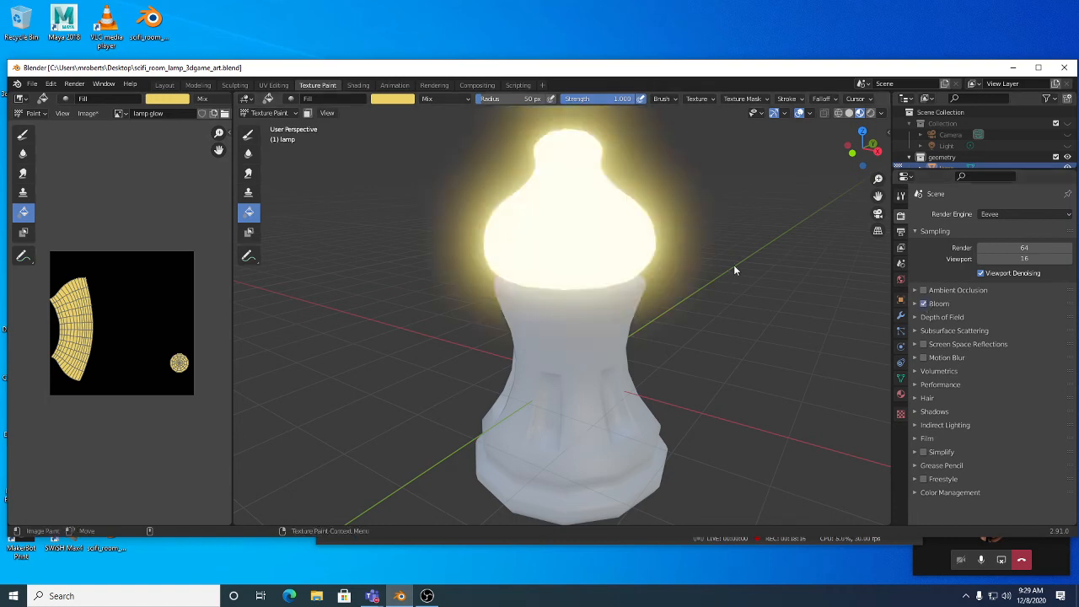
{"action": "key", "text": "ctrl+s"}
{"action": "middle_click_drag", "start_coordinate": [640, 321], "coordinate": [640, 361]}
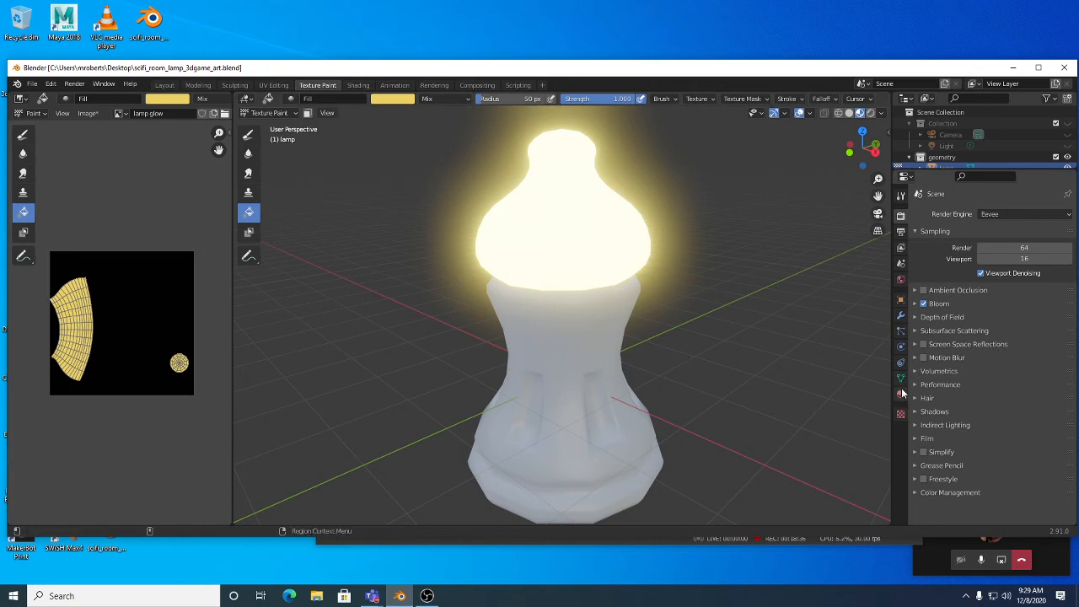
Step: Select the lamp glow texture slot and start saving it as lamp glow.png via Image > Save
{"action": "left_click", "coordinate": [901, 196]}
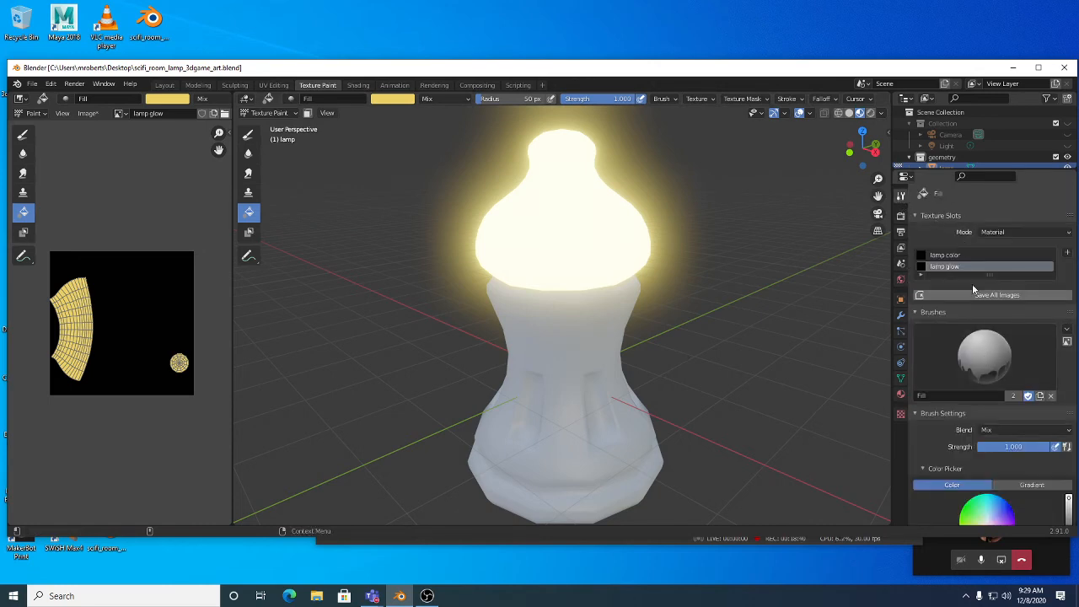
{"action": "left_click", "coordinate": [950, 255]}
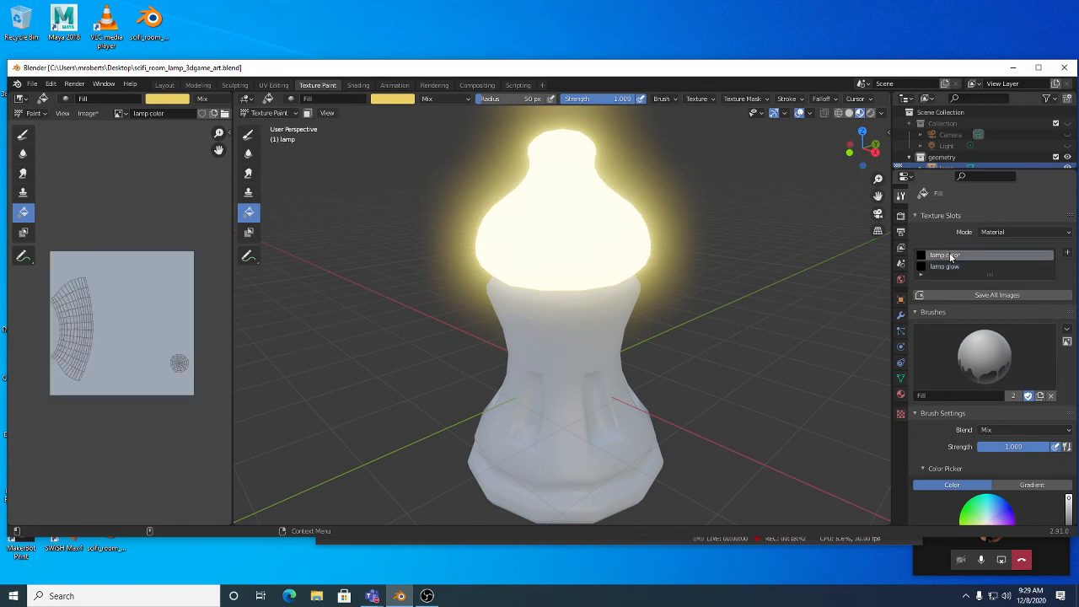
{"action": "left_click", "coordinate": [950, 268]}
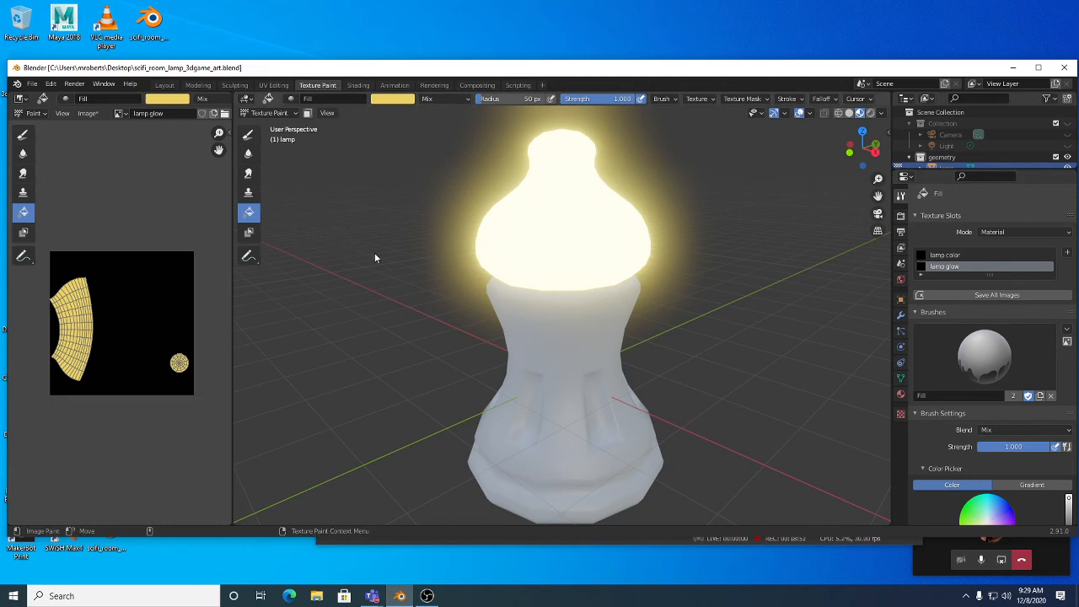
{"action": "left_click", "coordinate": [95, 118]}
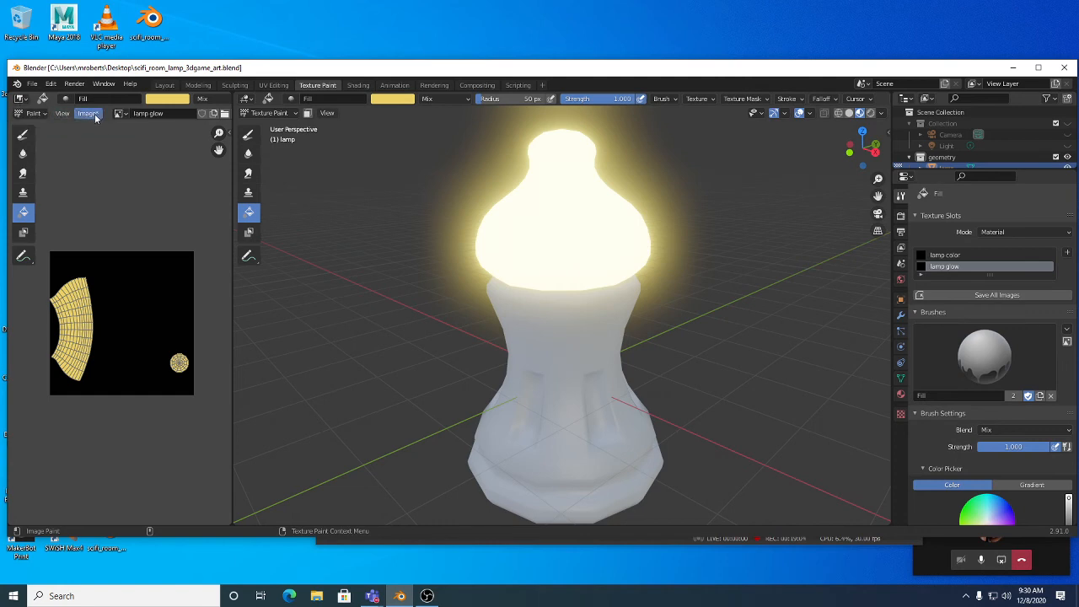
{"action": "left_click", "coordinate": [95, 117]}
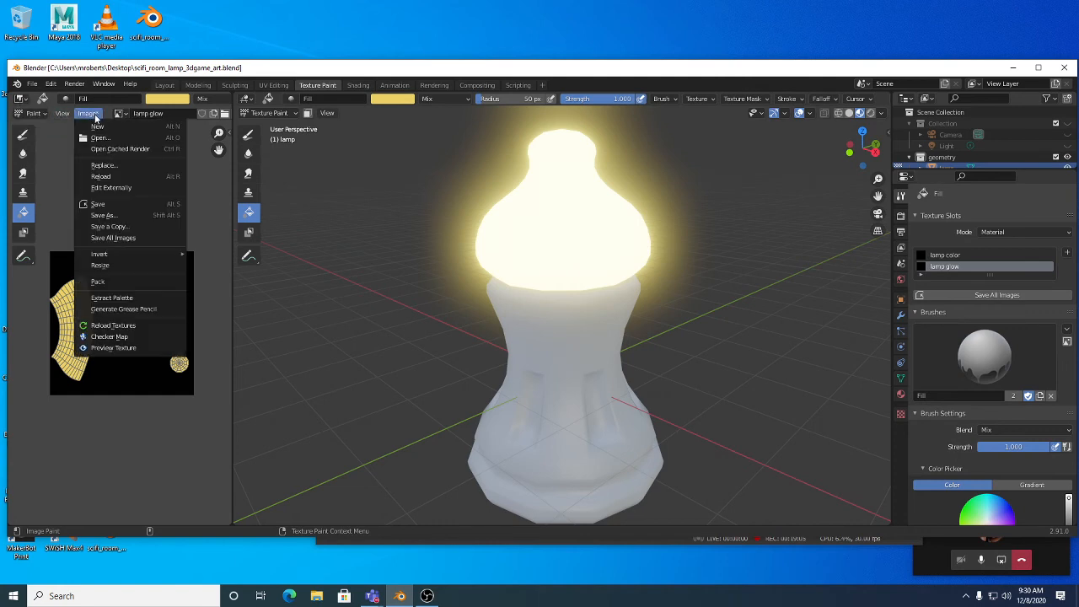
{"action": "left_click", "coordinate": [113, 205]}
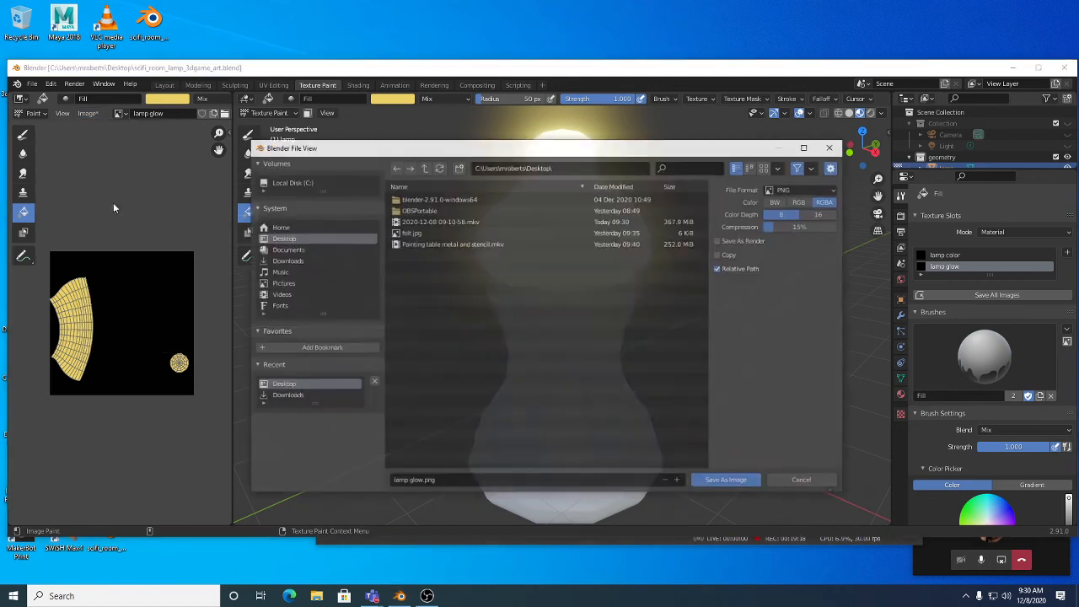
Step: Cancel the separate PNG save and check the File menu's External Data options
{"action": "left_click", "coordinate": [805, 482]}
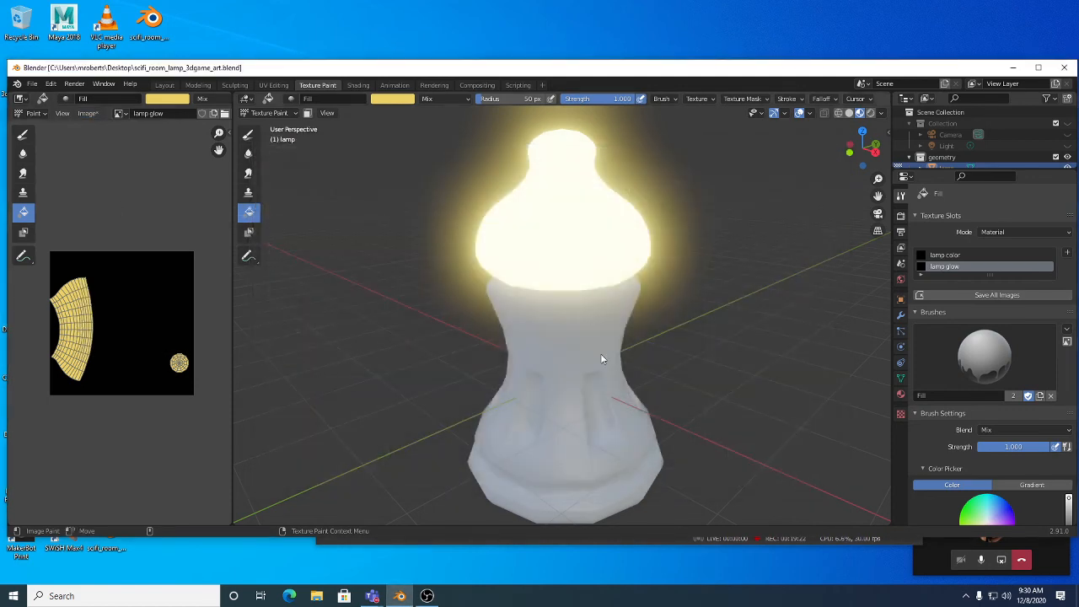
{"action": "scroll", "coordinate": [570, 319], "scroll_direction": "up", "scroll_amount": 4}
{"action": "scroll", "coordinate": [570, 319], "scroll_direction": "down", "scroll_amount": 3}
{"action": "middle_click_drag", "start_coordinate": [571, 319], "coordinate": [572, 353]}
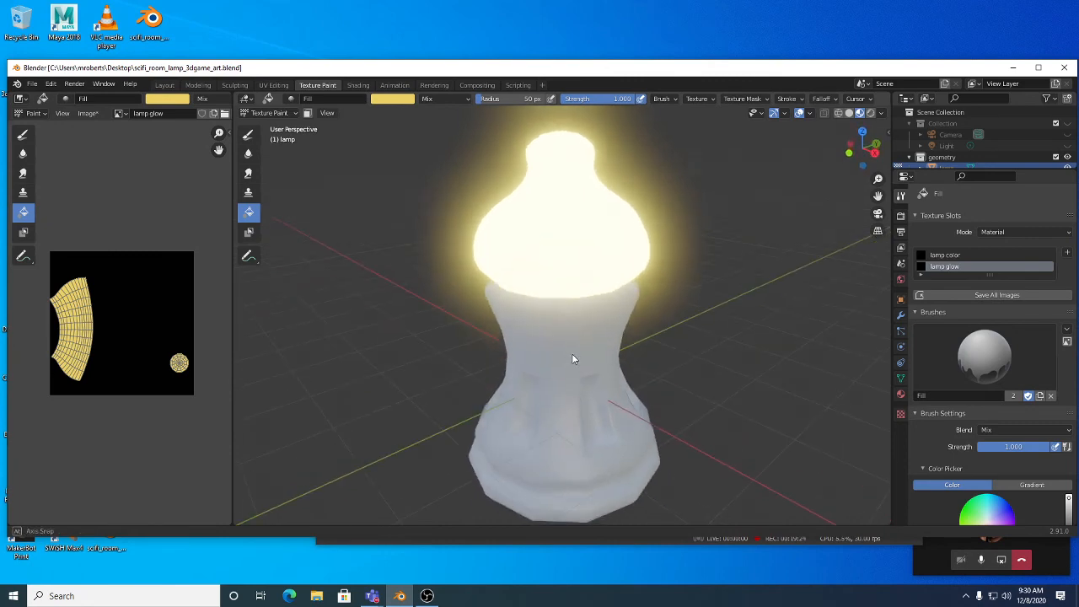
{"action": "left_click", "coordinate": [32, 85]}
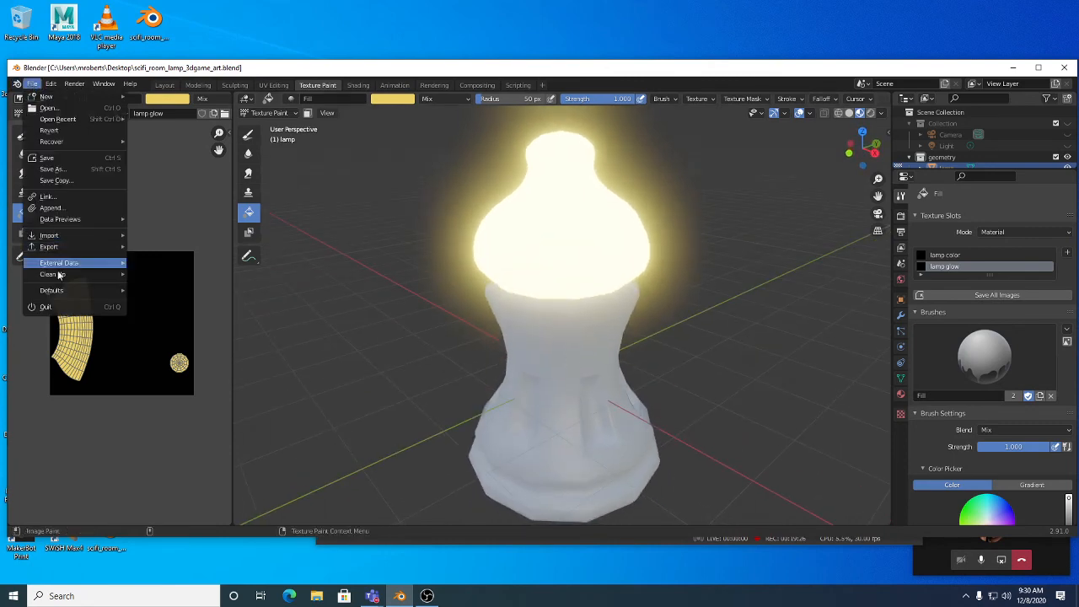
{"action": "mouse_move", "coordinate": [67, 263]}
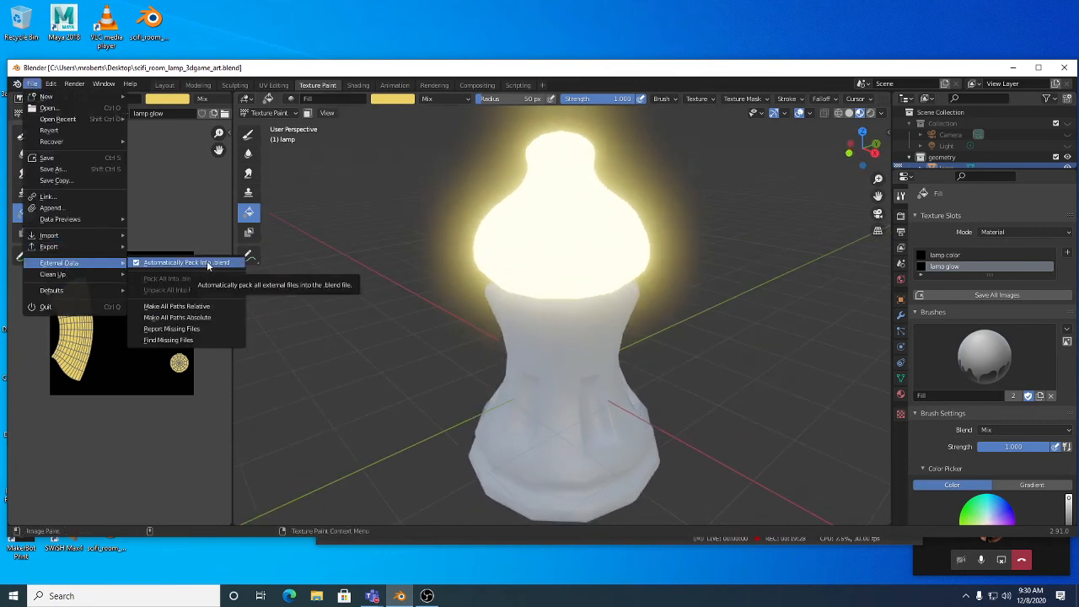
{"action": "middle_click_drag", "start_coordinate": [696, 415], "coordinate": [665, 360]}
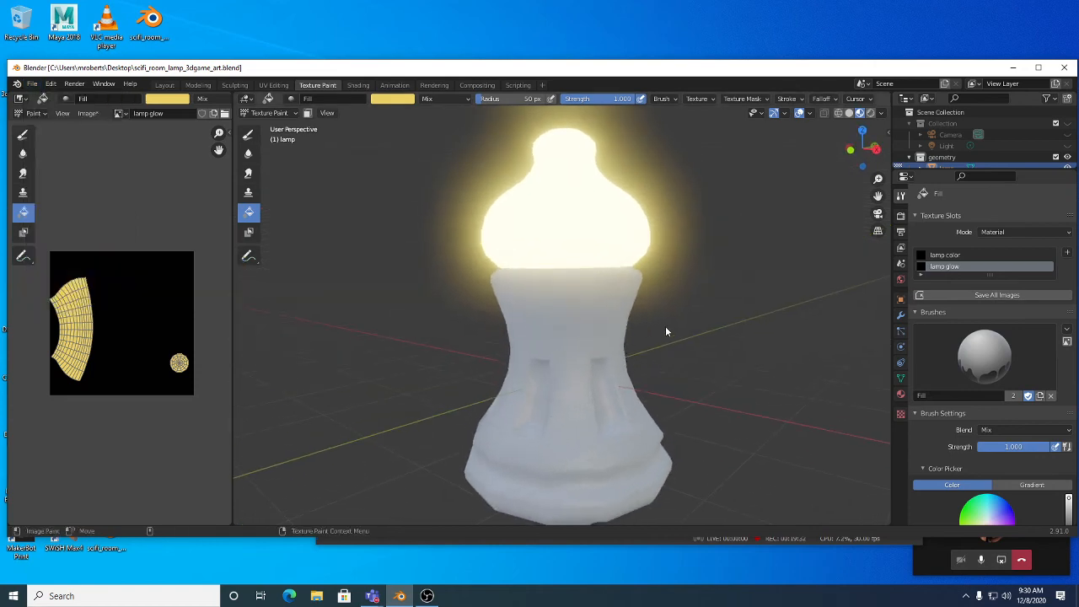
Step: Save all modified texture images in place from the Image Editor's Image menu
{"action": "left_click", "coordinate": [87, 114]}
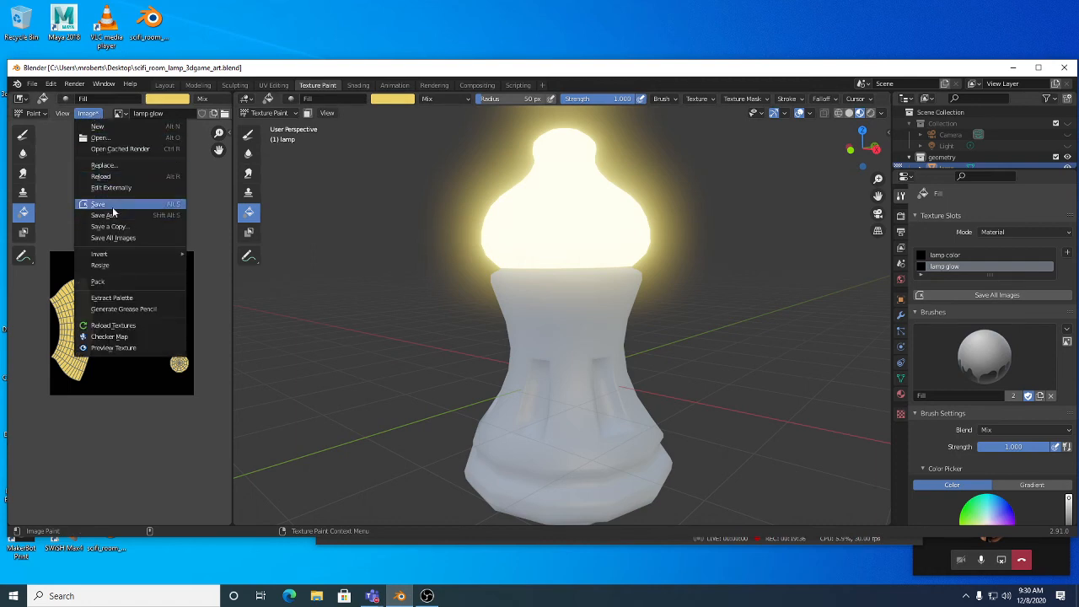
{"action": "left_click", "coordinate": [118, 238]}
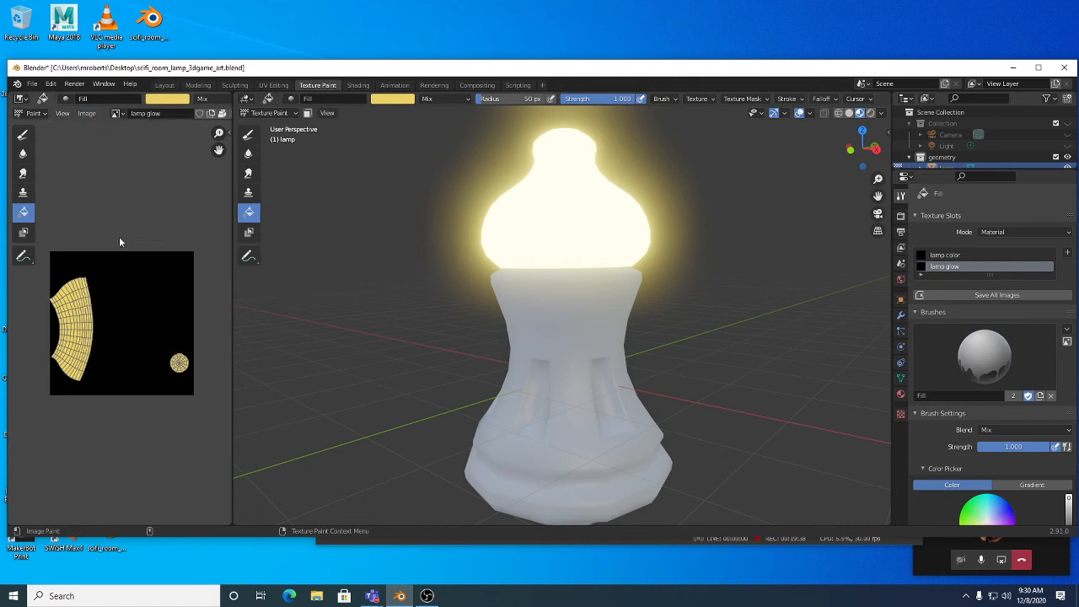
{"action": "left_click", "coordinate": [88, 114]}
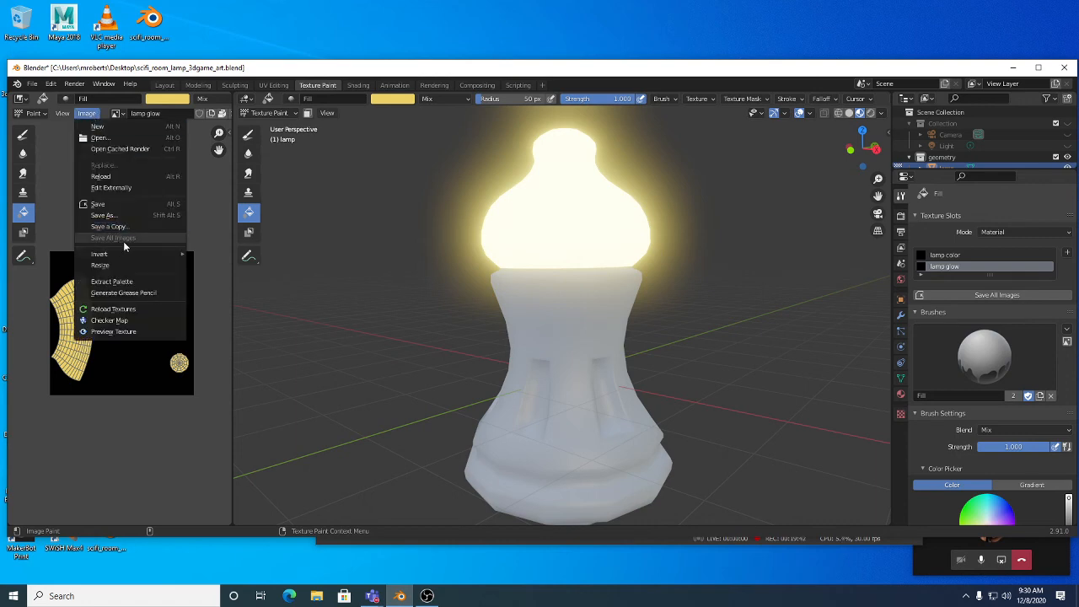
{"action": "mouse_move", "coordinate": [600, 344]}
{"action": "middle_mouse_down"}
{"action": "mouse_move", "coordinate": [605, 365]}
{"action": "mouse_move", "coordinate": [590, 348]}
{"action": "middle_mouse_up"}
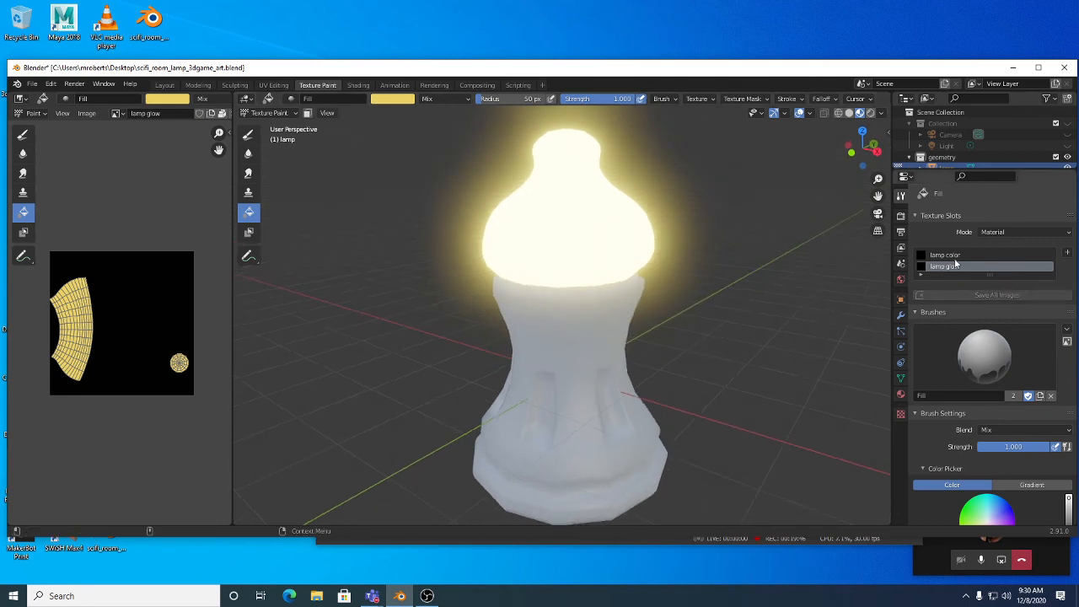
Step: Switch from the Fill brush to the TexDraw brush (white, 50 px radius, strength 1.000)
{"action": "left_click", "coordinate": [244, 135]}
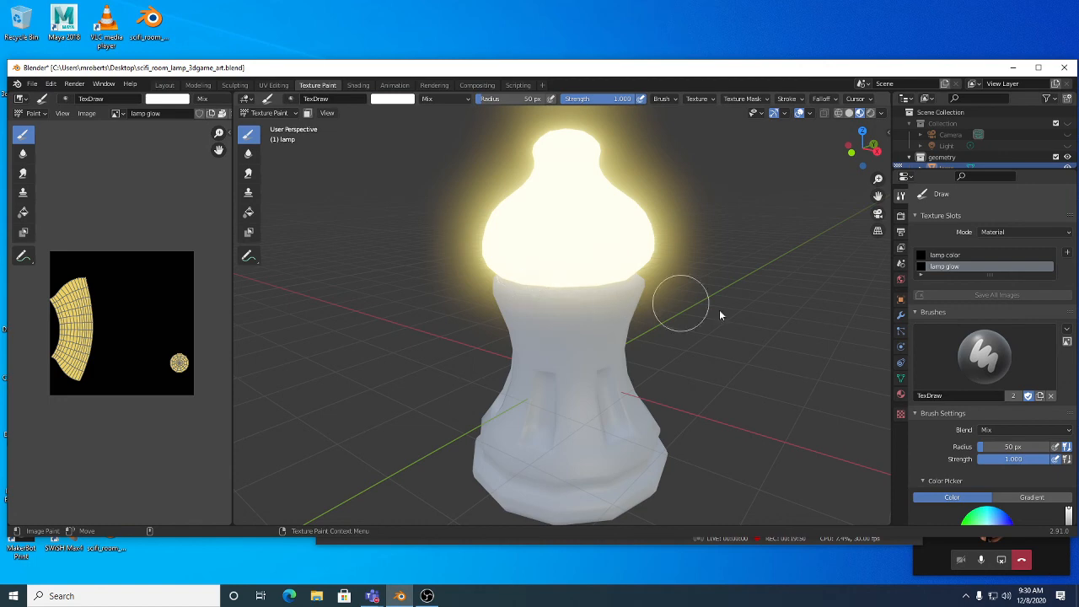
{"action": "scroll", "coordinate": [1021, 379], "scroll_direction": "down", "scroll_amount": 2}
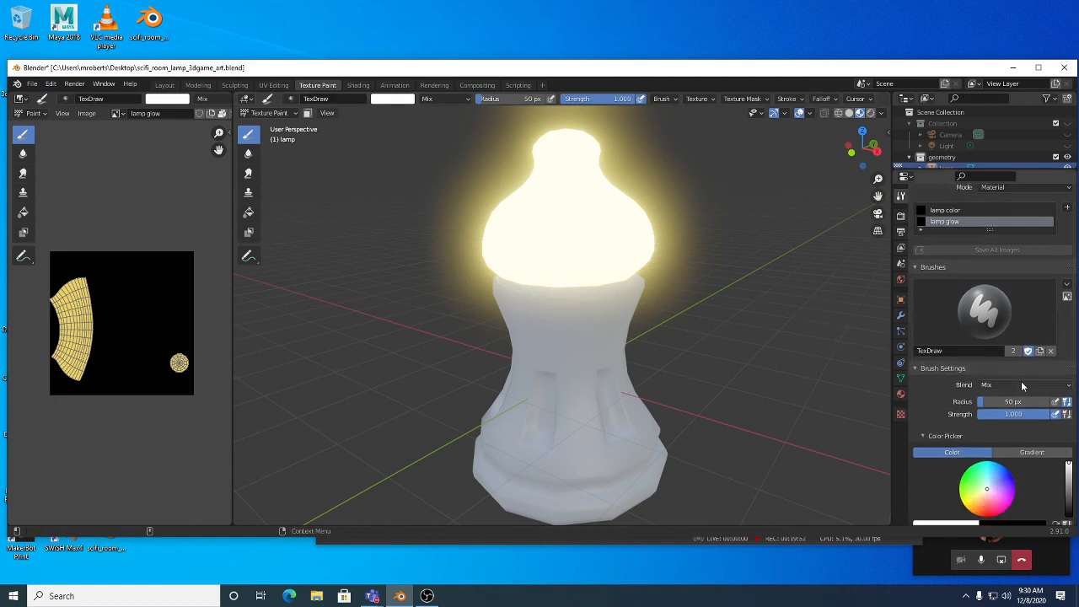
{"action": "left_click", "coordinate": [990, 322]}
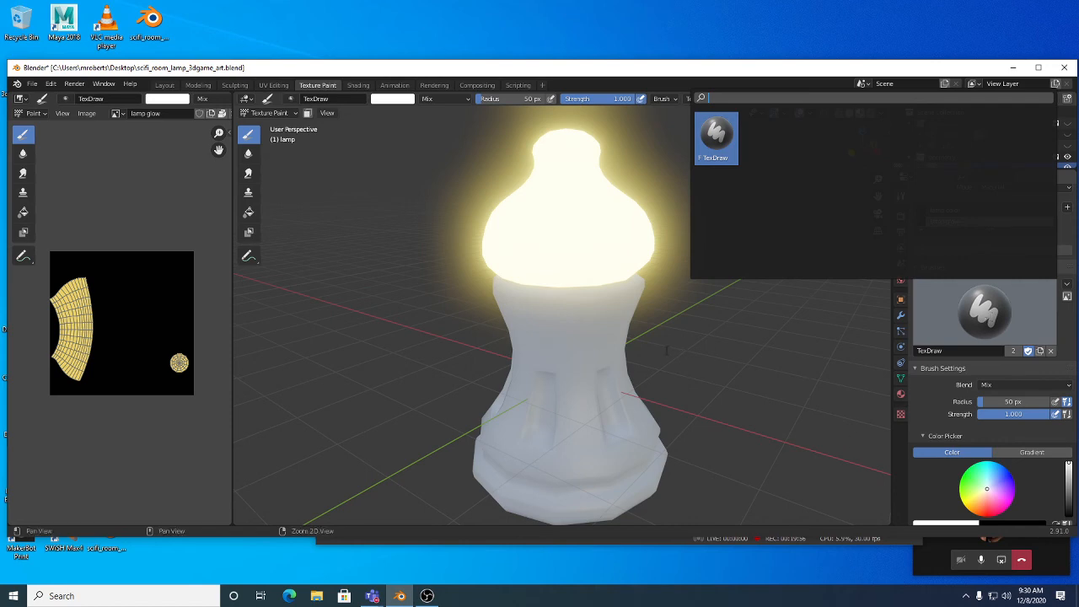
{"action": "scroll", "coordinate": [987, 446], "scroll_direction": "down", "scroll_amount": 5}
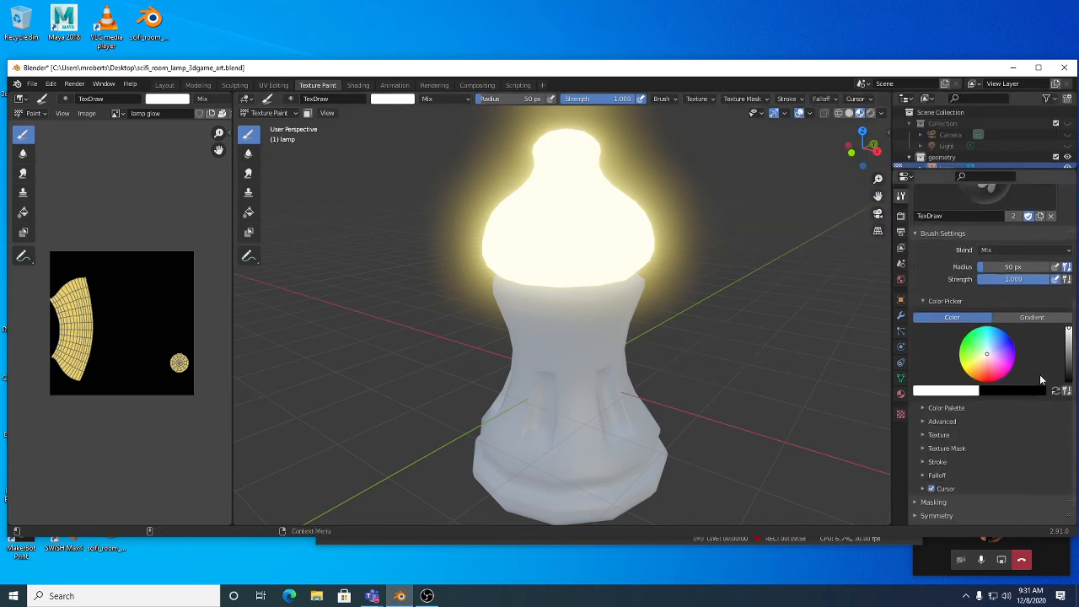
{"action": "left_click_drag", "start_coordinate": [1068, 370], "coordinate": [1069, 386]}
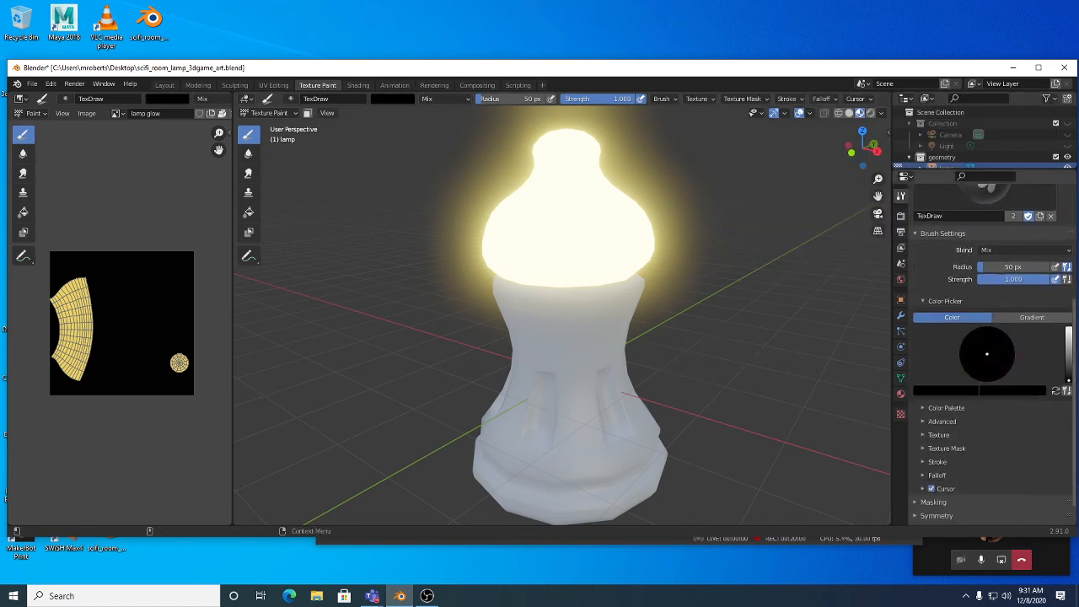
{"action": "middle_click_drag", "start_coordinate": [573, 299], "coordinate": [552, 354]}
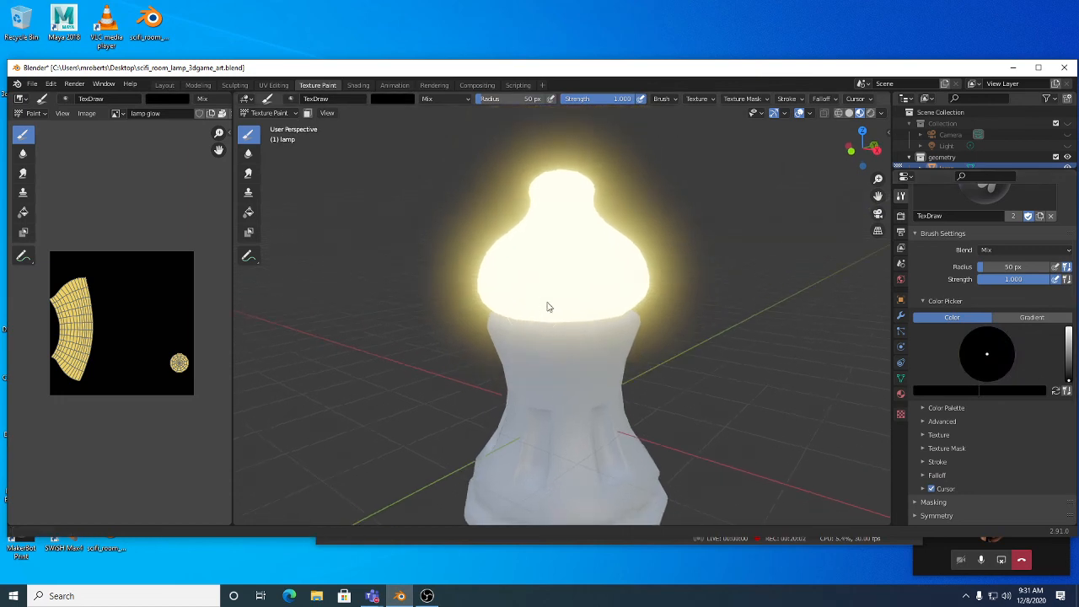
{"action": "scroll", "coordinate": [549, 306], "scroll_direction": "up", "scroll_amount": 6}
{"action": "scroll", "coordinate": [638, 354], "scroll_direction": "down", "scroll_amount": 1}
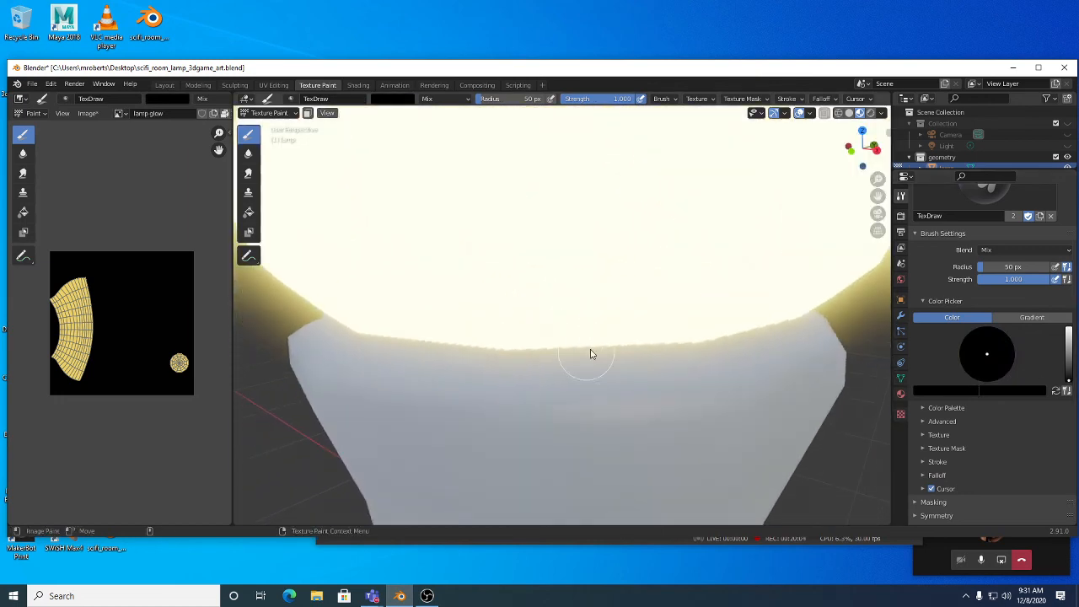
{"action": "scroll", "coordinate": [585, 352], "scroll_direction": "down", "scroll_amount": 4}
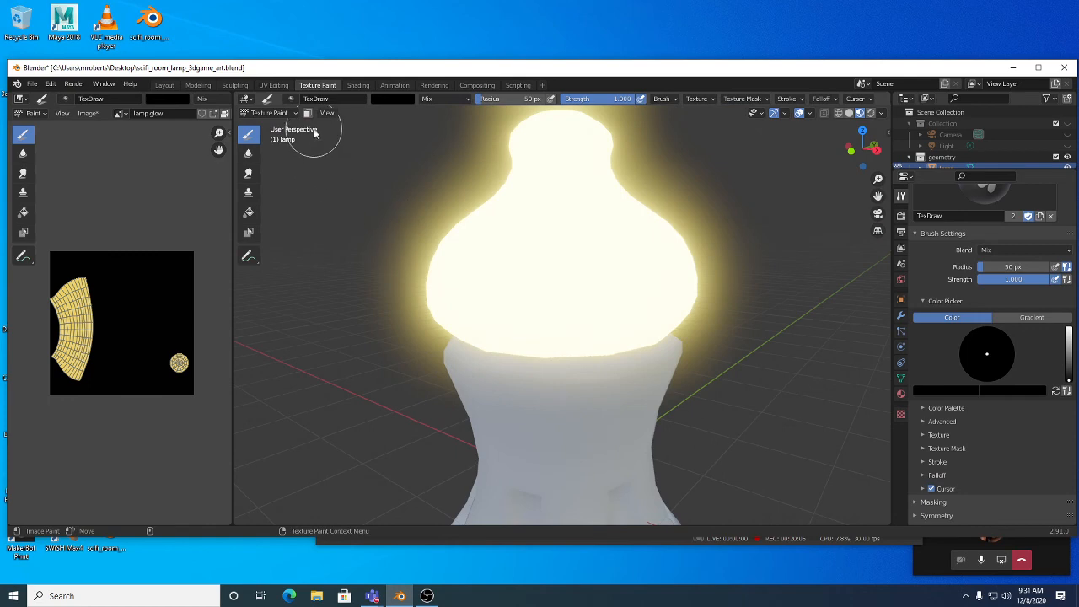
{"action": "scroll", "coordinate": [1003, 387], "scroll_direction": "up", "scroll_amount": 1}
{"action": "scroll", "coordinate": [1003, 387], "scroll_direction": "up", "scroll_amount": 6}
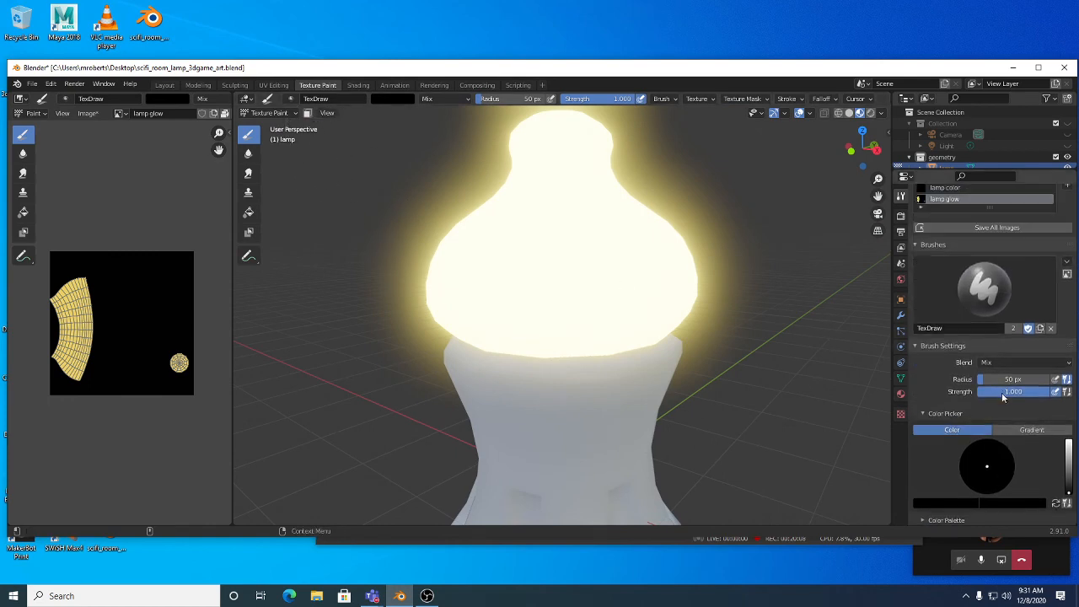
{"action": "middle_click_drag", "start_coordinate": [595, 317], "coordinate": [595, 302]}
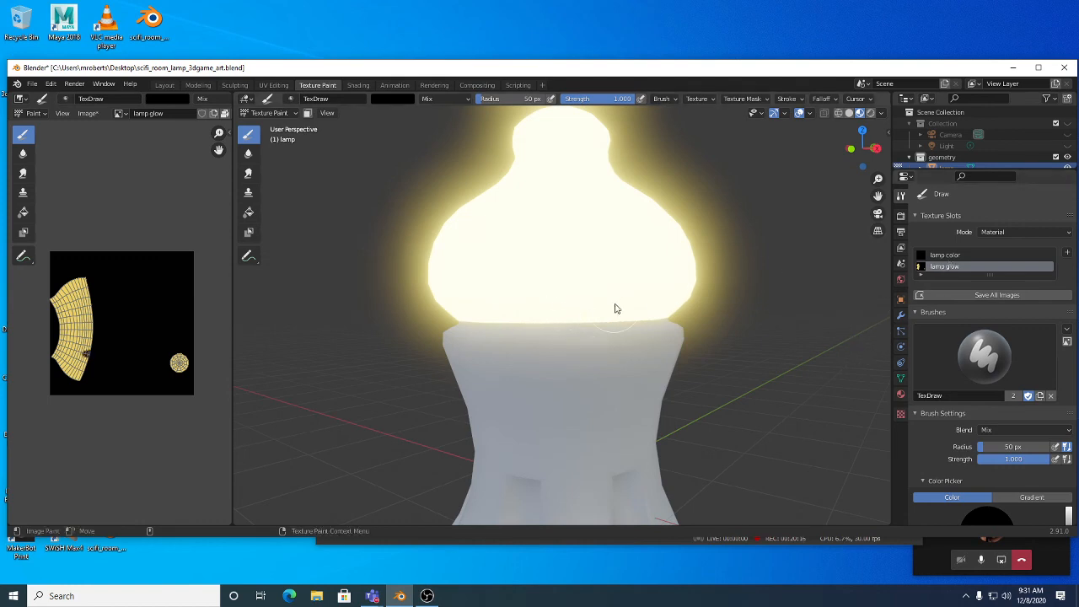
{"action": "middle_click_drag", "start_coordinate": [684, 337], "coordinate": [610, 342]}
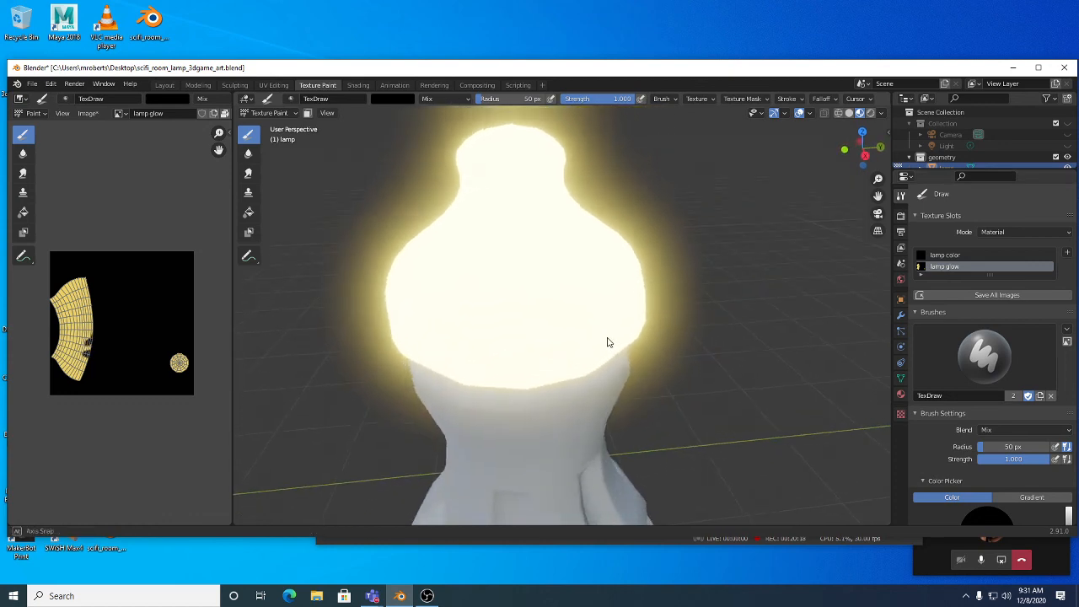
{"action": "scroll", "coordinate": [1047, 479], "scroll_direction": "down", "scroll_amount": 6}
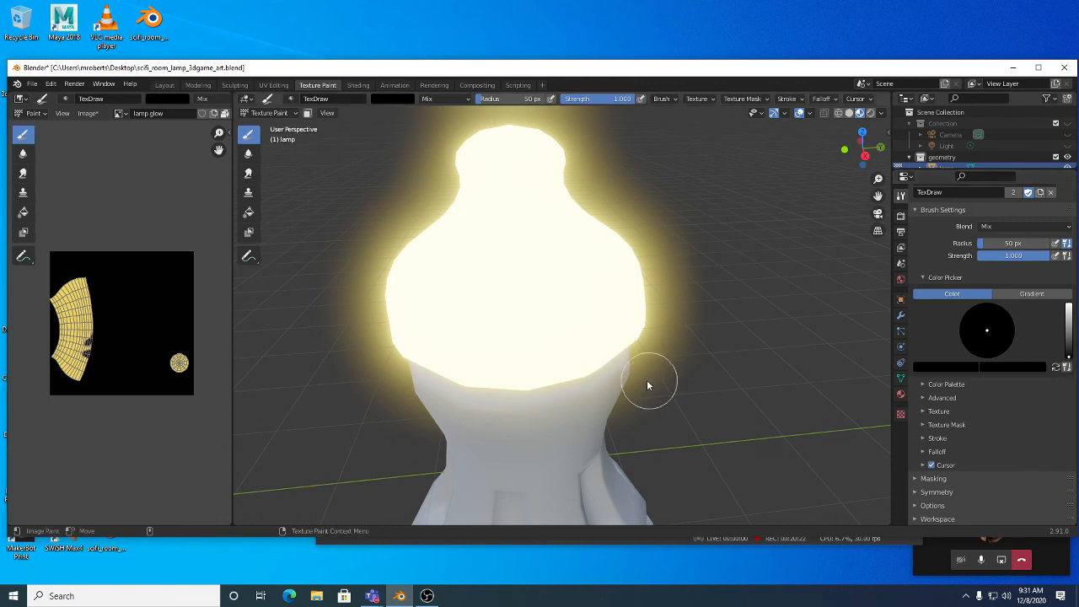
{"action": "mouse_move", "coordinate": [646, 379]}
{"action": "middle_mouse_down"}
{"action": "mouse_move", "coordinate": [538, 358]}
{"action": "mouse_move", "coordinate": [493, 332]}
{"action": "mouse_move", "coordinate": [464, 338]}
{"action": "mouse_move", "coordinate": [722, 335]}
{"action": "mouse_move", "coordinate": [560, 323]}
{"action": "mouse_move", "coordinate": [581, 318]}
{"action": "mouse_move", "coordinate": [570, 306]}
{"action": "middle_mouse_up"}
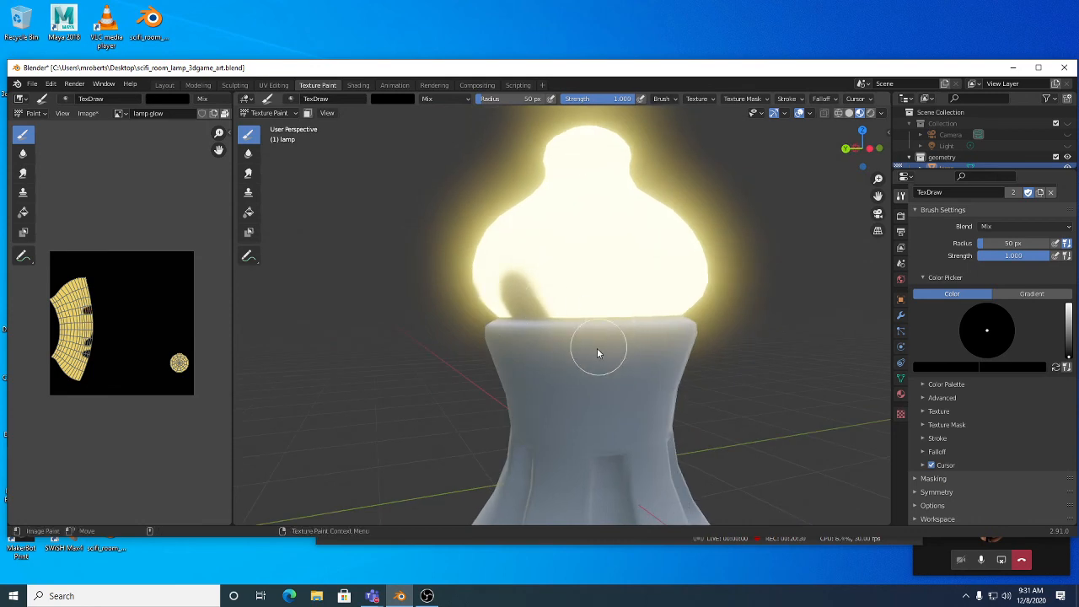
{"action": "mouse_move", "coordinate": [597, 348]}
{"action": "middle_mouse_down"}
{"action": "mouse_move", "coordinate": [535, 339]}
{"action": "mouse_move", "coordinate": [616, 312]}
{"action": "mouse_move", "coordinate": [698, 358]}
{"action": "mouse_move", "coordinate": [864, 364]}
{"action": "mouse_move", "coordinate": [558, 317]}
{"action": "mouse_move", "coordinate": [525, 326]}
{"action": "mouse_move", "coordinate": [563, 328]}
{"action": "middle_mouse_up"}
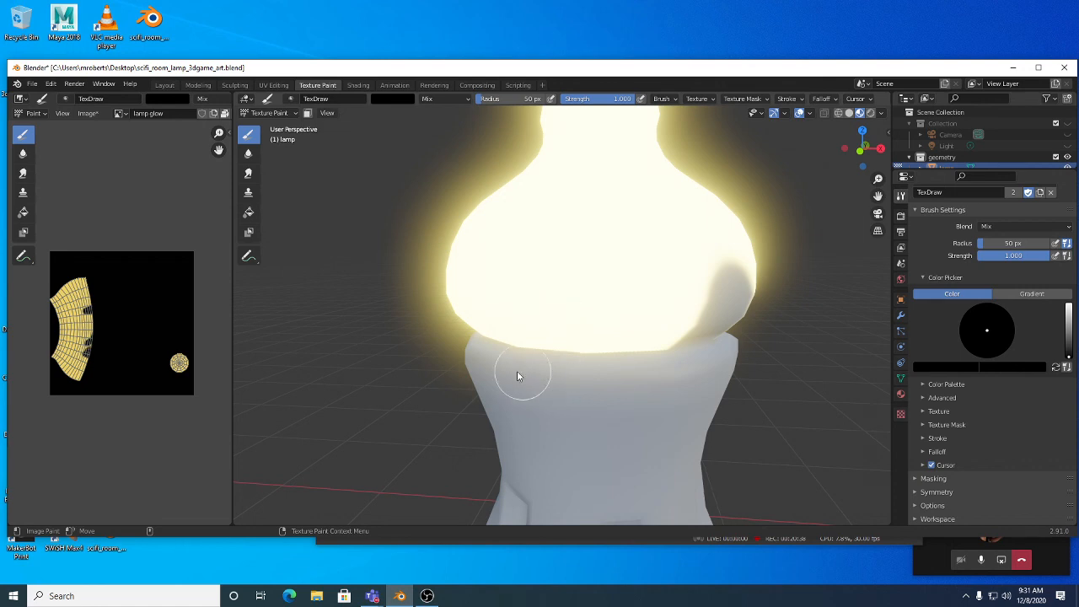
{"action": "middle_click_drag", "start_coordinate": [517, 372], "coordinate": [542, 368]}
{"action": "scroll", "coordinate": [542, 368], "scroll_direction": "down", "scroll_amount": 1}
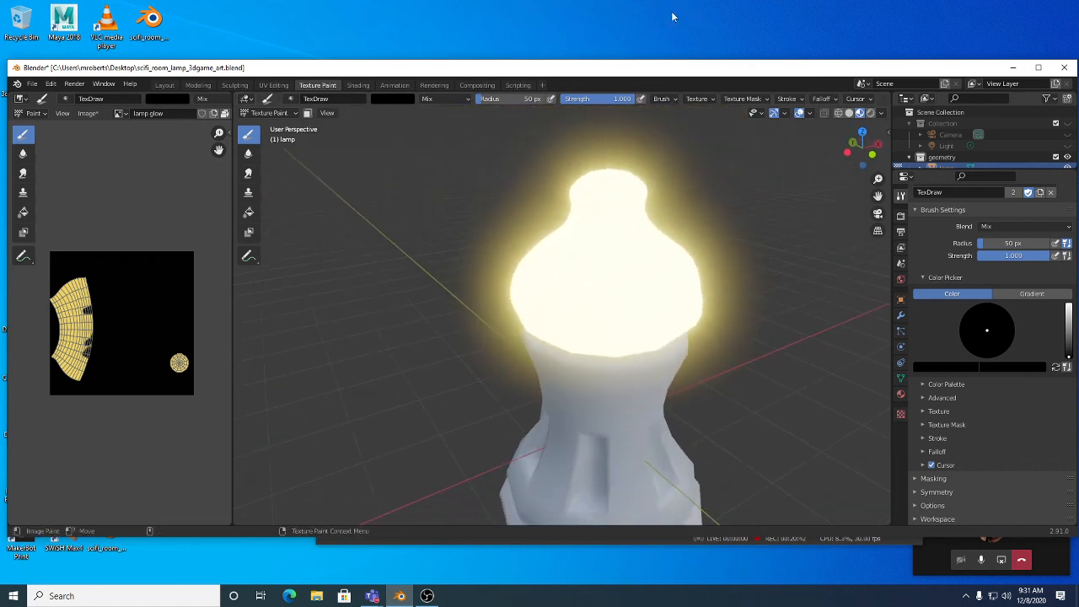
Step: Inspect the brush Texture and Texture Mask settings and paint over the bulb's lower edge
{"action": "left_click", "coordinate": [668, 99]}
{"action": "left_click", "coordinate": [708, 99]}
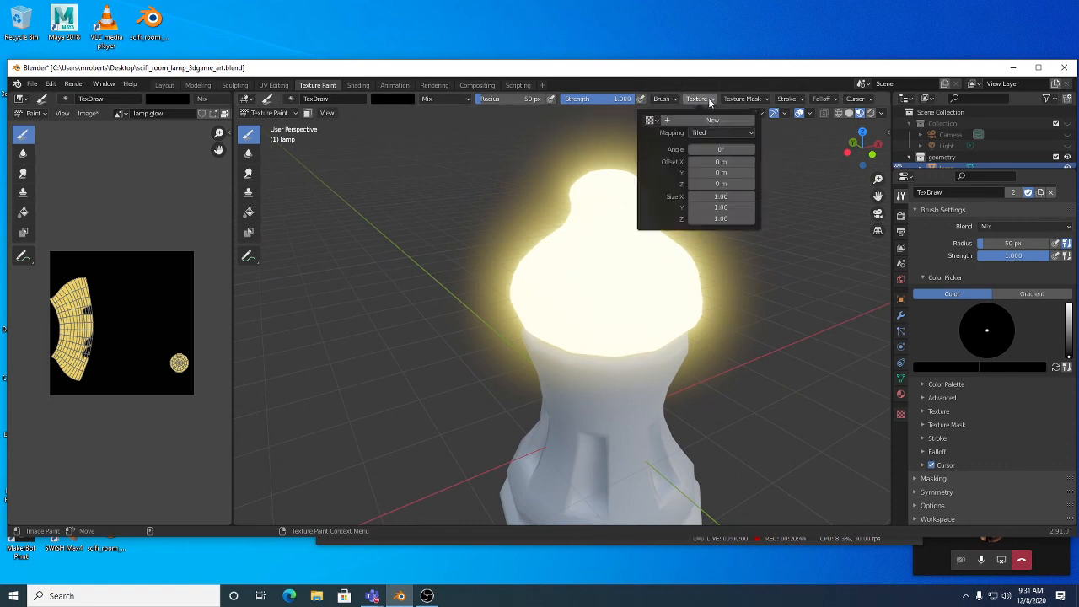
{"action": "left_click", "coordinate": [745, 100]}
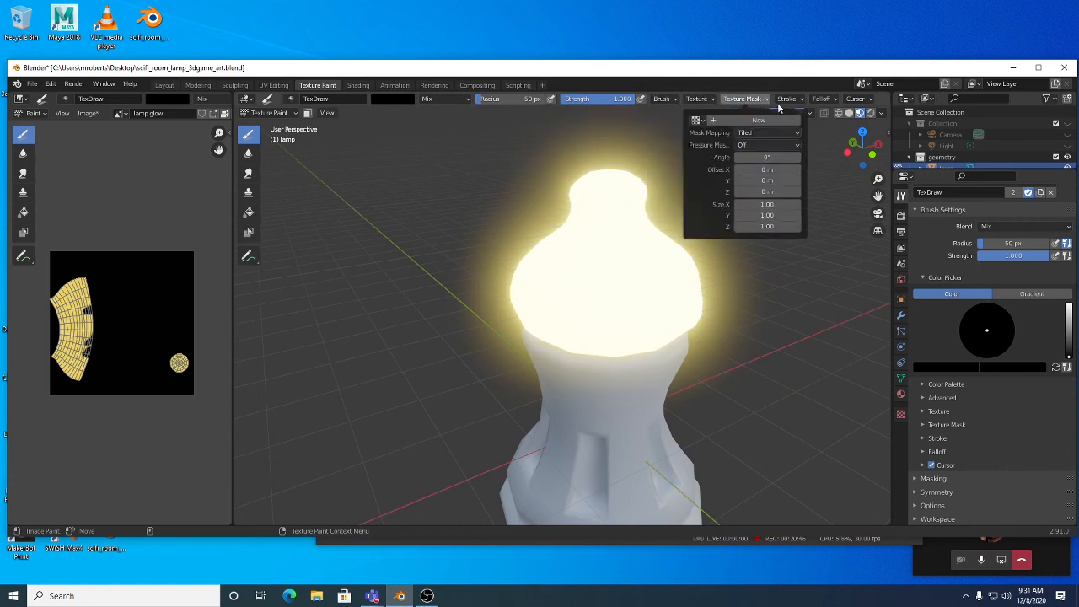
{"action": "mouse_move", "coordinate": [818, 103]}
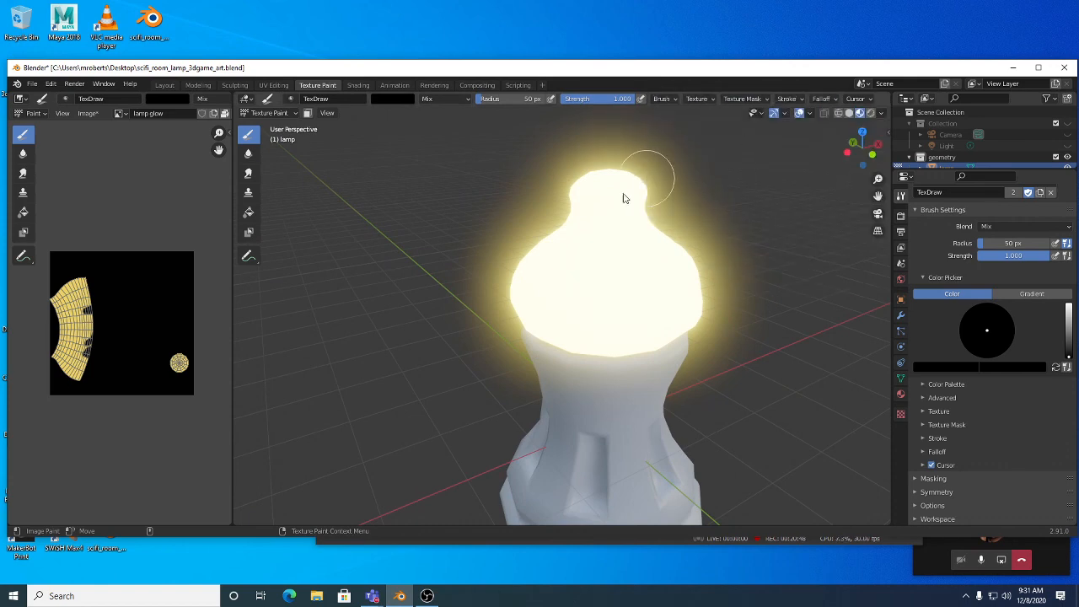
{"action": "left_click_drag", "start_coordinate": [525, 334], "coordinate": [578, 342]}
{"action": "mouse_move", "coordinate": [578, 342]}
{"action": "middle_mouse_down"}
{"action": "mouse_move", "coordinate": [615, 299]}
{"action": "mouse_move", "coordinate": [554, 309]}
{"action": "mouse_move", "coordinate": [564, 323]}
{"action": "middle_mouse_up"}
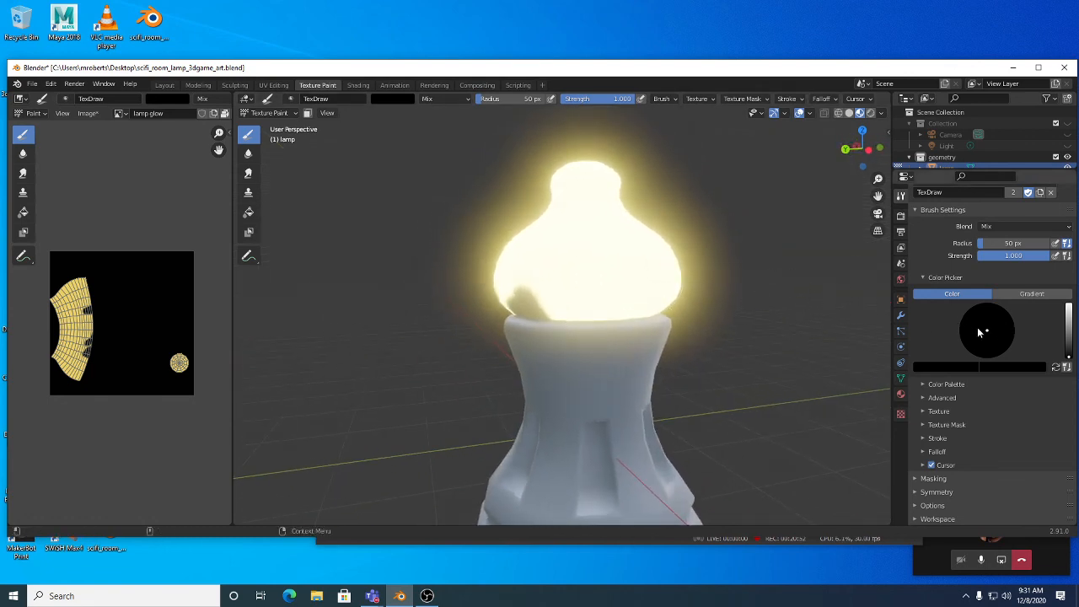
Step: Set the brush radius to 110 px and sample the lamp's white glow as the brush colour
{"action": "key", "text": "f"}
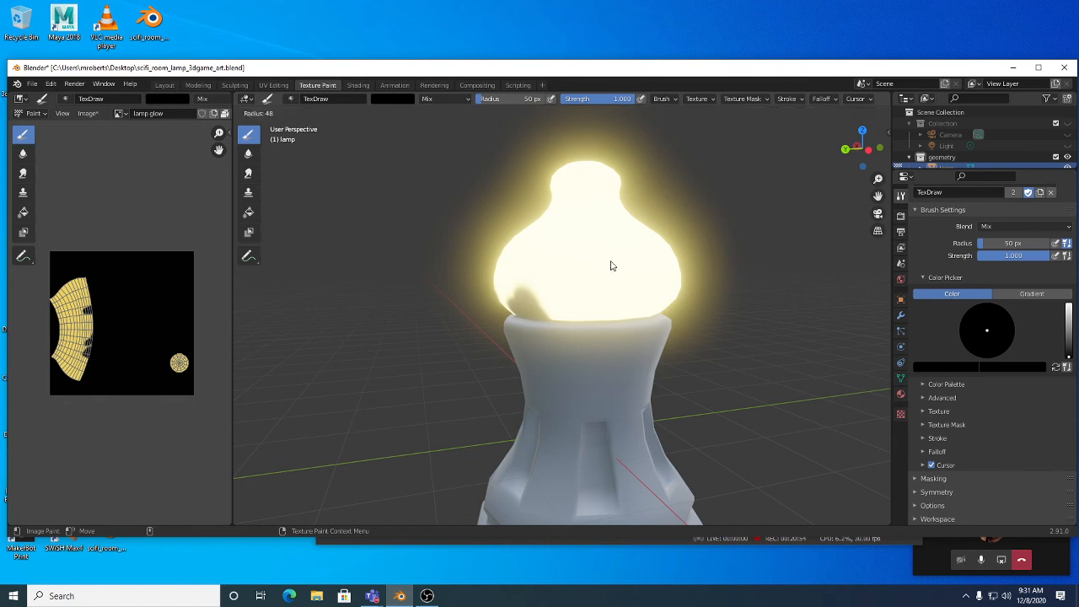
{"action": "left_click", "coordinate": [705, 291]}
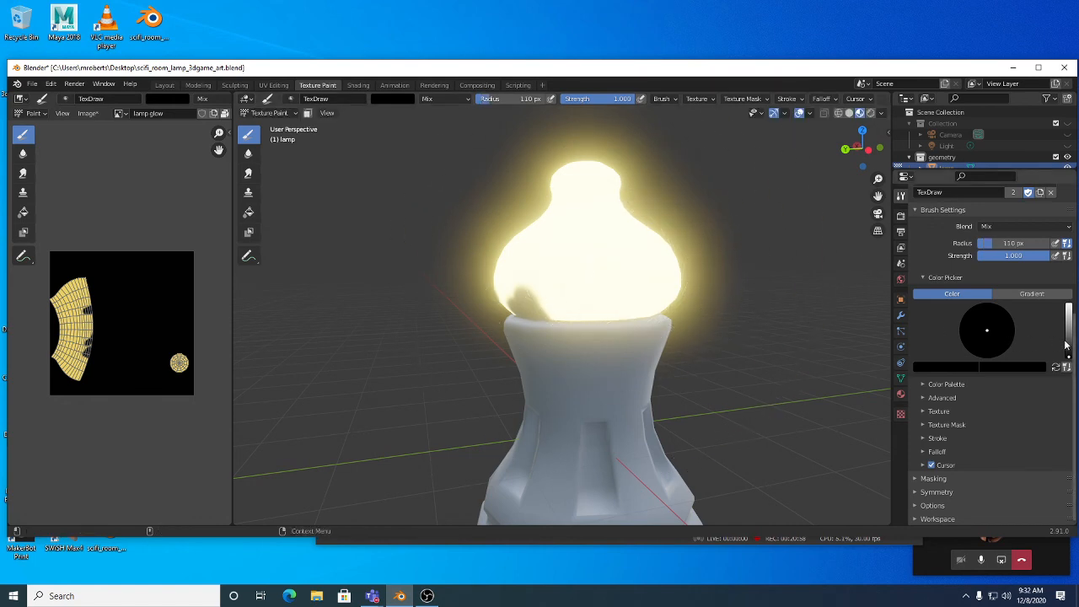
{"action": "scroll", "coordinate": [1034, 354], "scroll_direction": "up", "scroll_amount": 2}
{"action": "scroll", "coordinate": [1028, 352], "scroll_direction": "up", "scroll_amount": 1}
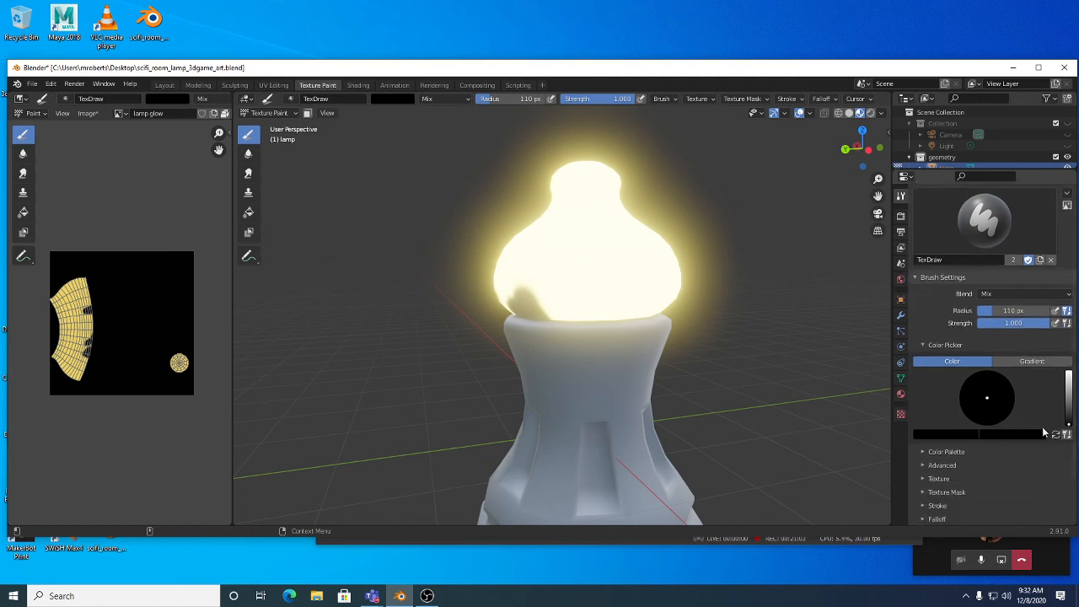
{"action": "left_click_drag", "start_coordinate": [1069, 401], "coordinate": [1068, 367]}
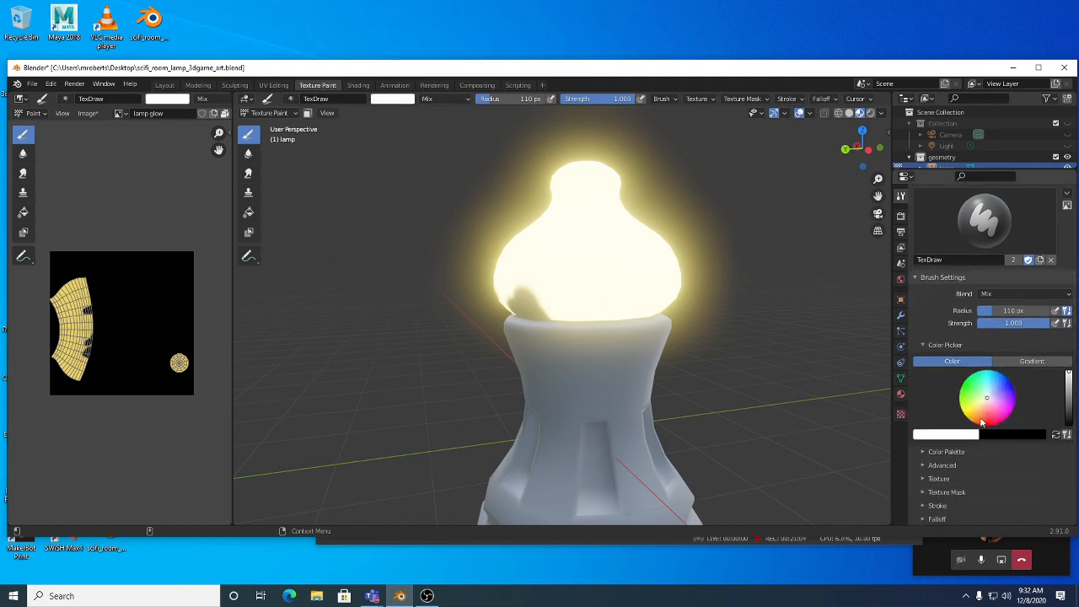
{"action": "left_click", "coordinate": [952, 436]}
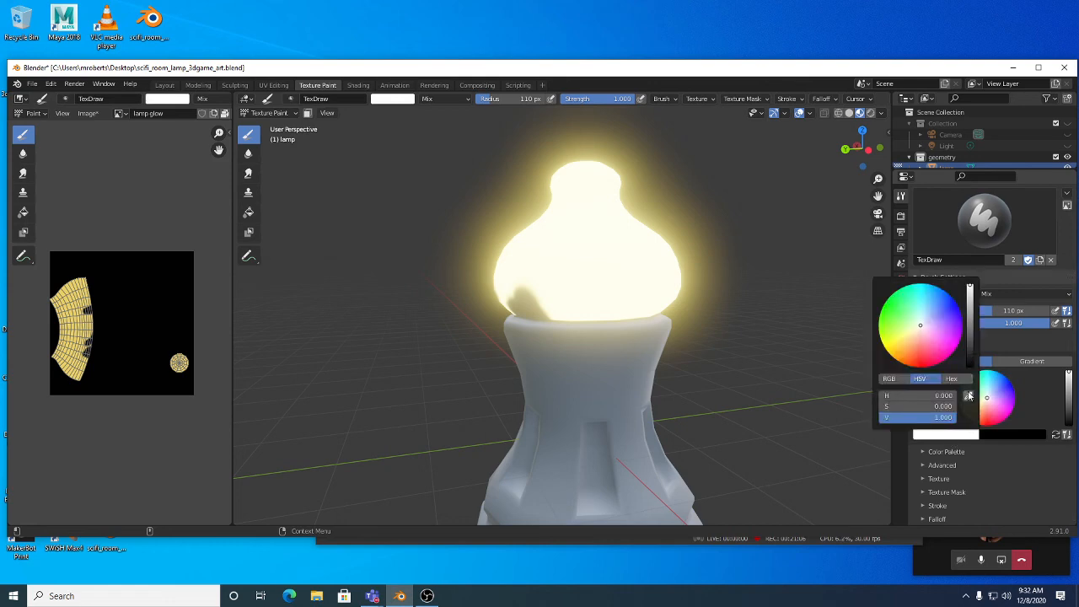
{"action": "left_click", "coordinate": [969, 397]}
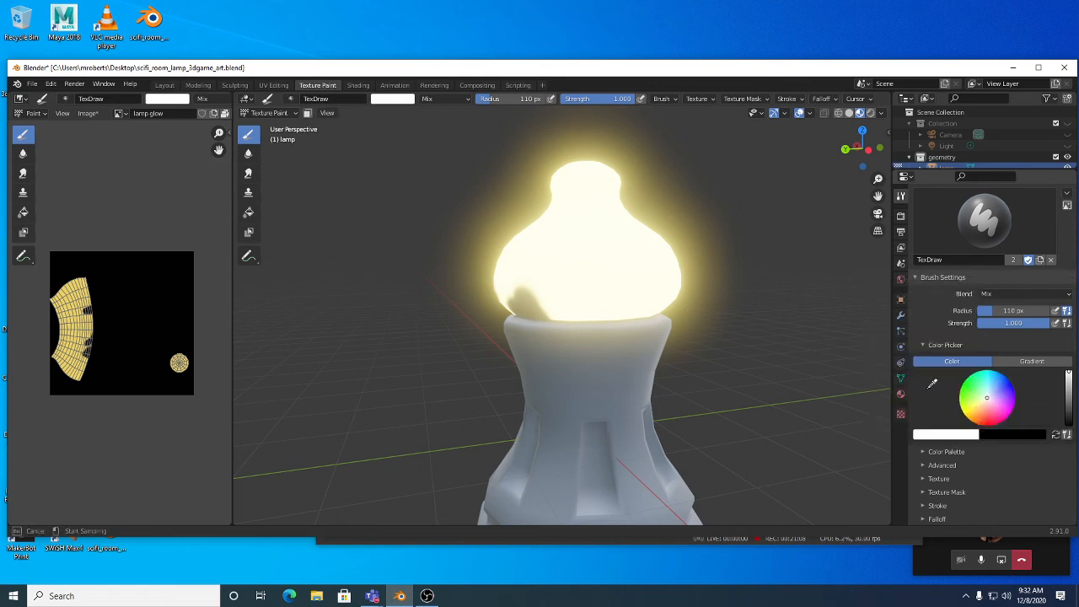
{"action": "left_click", "coordinate": [611, 250]}
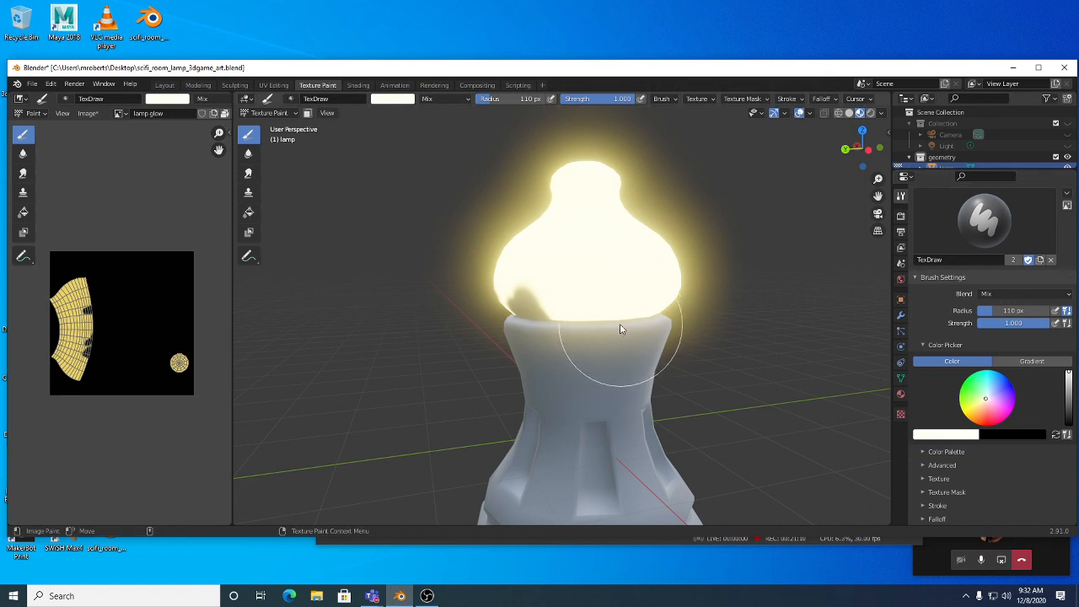
{"action": "left_click_drag", "start_coordinate": [610, 320], "coordinate": [622, 394]}
{"action": "mouse_move", "coordinate": [717, 381]}
{"action": "middle_mouse_down"}
{"action": "mouse_move", "coordinate": [528, 390]}
{"action": "mouse_move", "coordinate": [520, 378]}
{"action": "mouse_move", "coordinate": [528, 356]}
{"action": "mouse_move", "coordinate": [629, 370]}
{"action": "middle_mouse_up"}
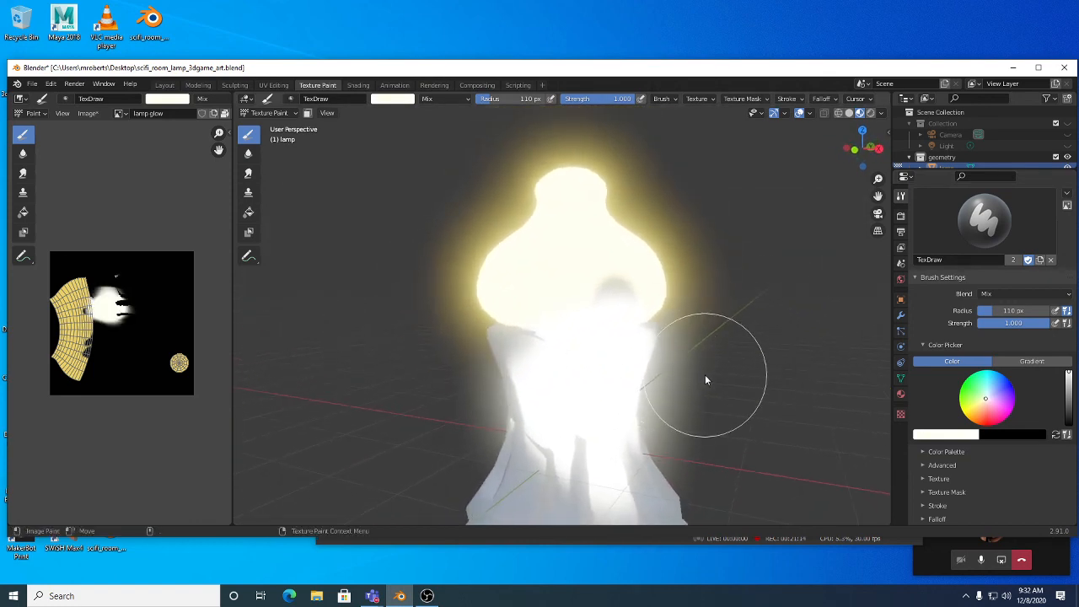
{"action": "scroll", "coordinate": [982, 332], "scroll_direction": "up", "scroll_amount": 5}
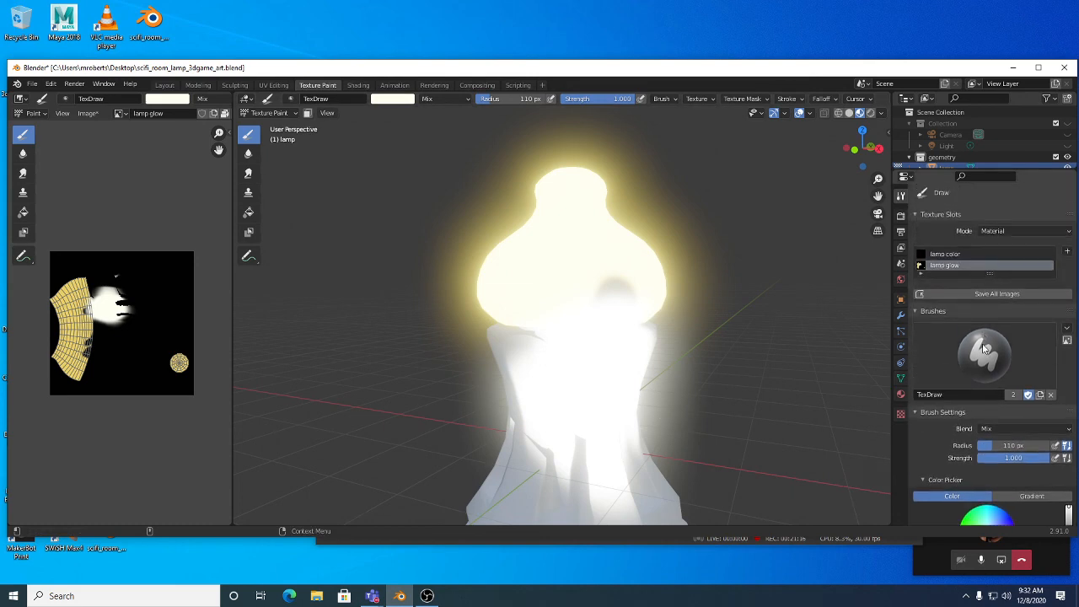
{"action": "scroll", "coordinate": [984, 337], "scroll_direction": "down", "scroll_amount": 4}
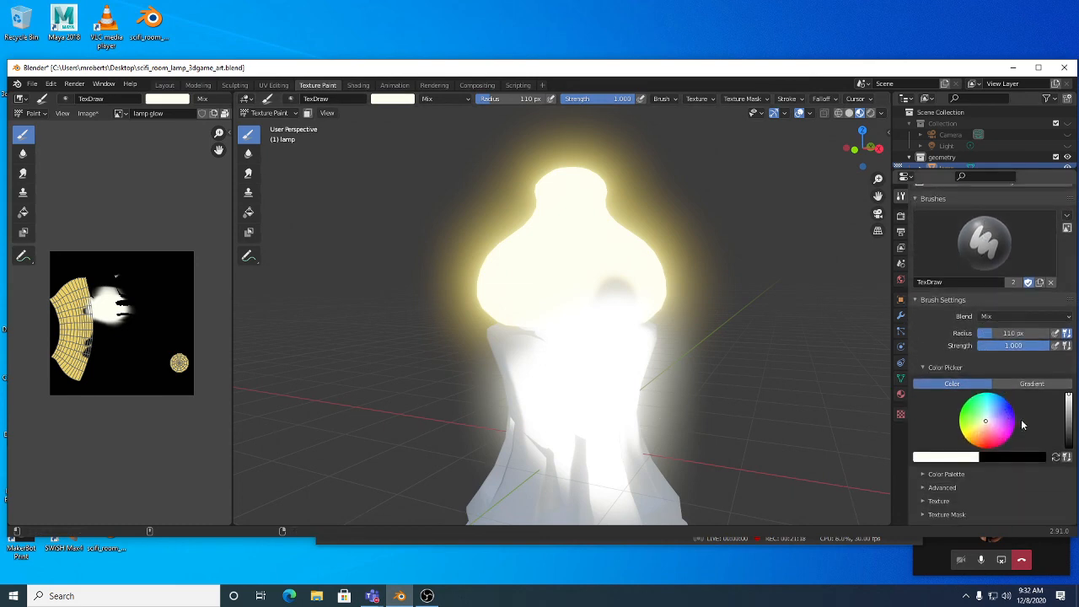
{"action": "key", "text": "ctrl+z"}
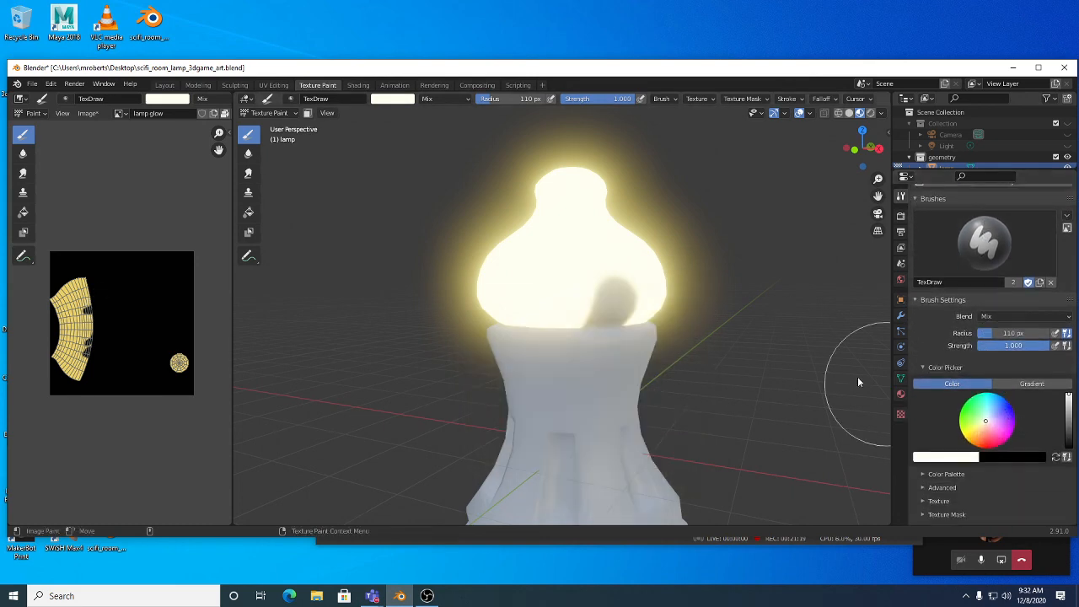
{"action": "left_click", "coordinate": [958, 457]}
{"action": "left_click", "coordinate": [965, 460]}
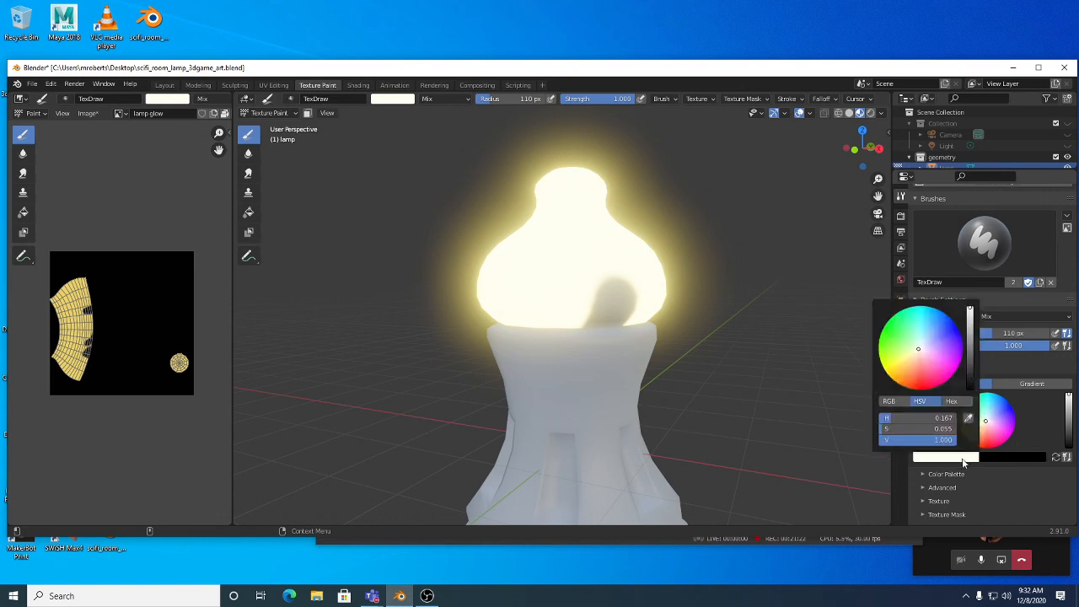
{"action": "left_click", "coordinate": [967, 418]}
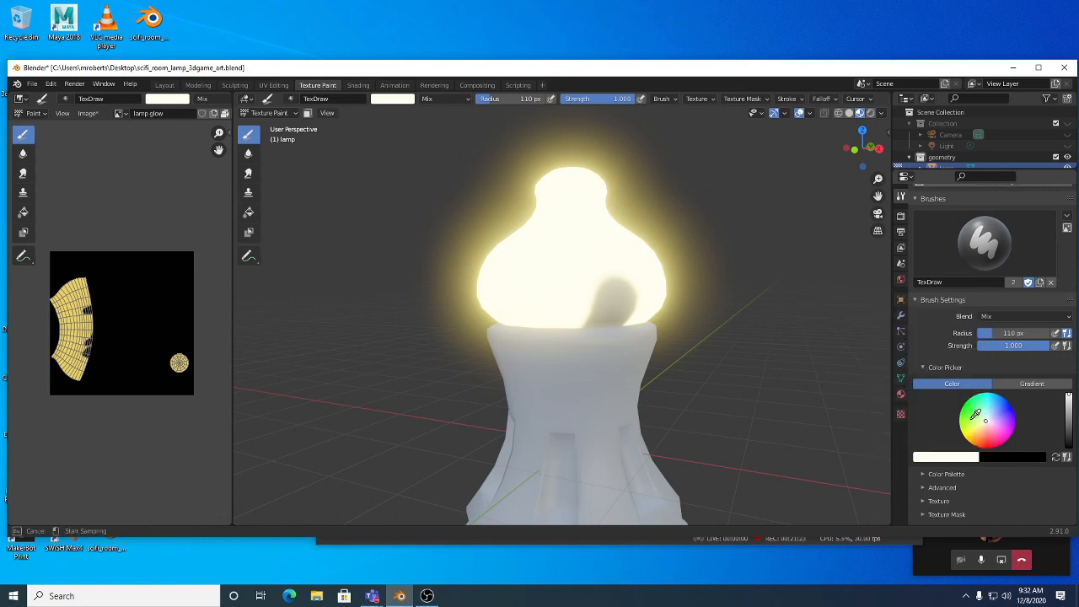
{"action": "left_click", "coordinate": [573, 199]}
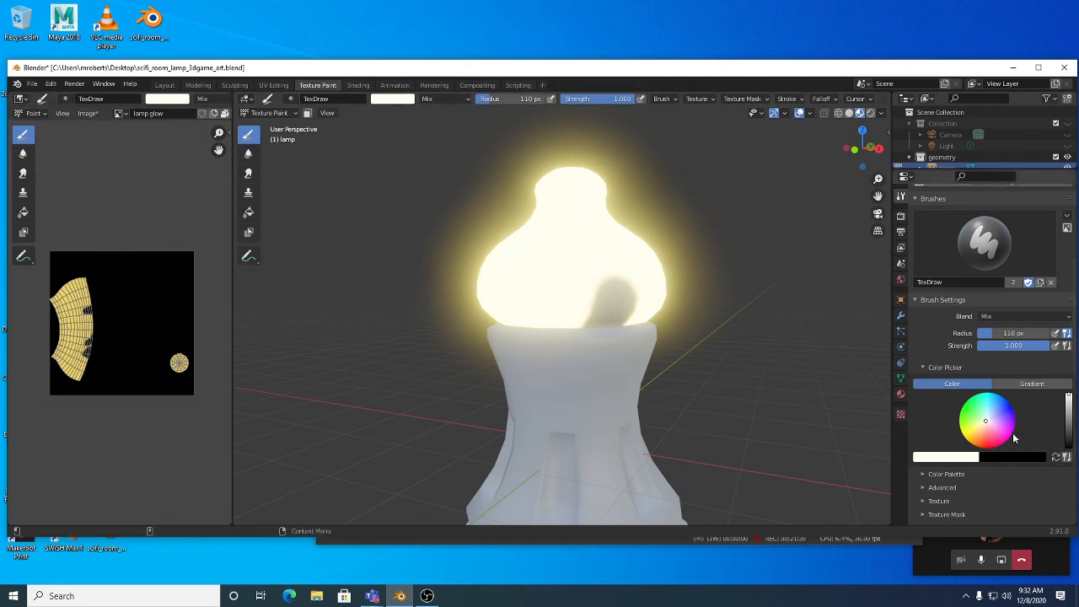
{"action": "left_click", "coordinate": [968, 457]}
Step: Eyedropper the bulb texture's yellow as paint colour, undoing a test stroke on the lamp base
{"action": "left_click", "coordinate": [970, 419]}
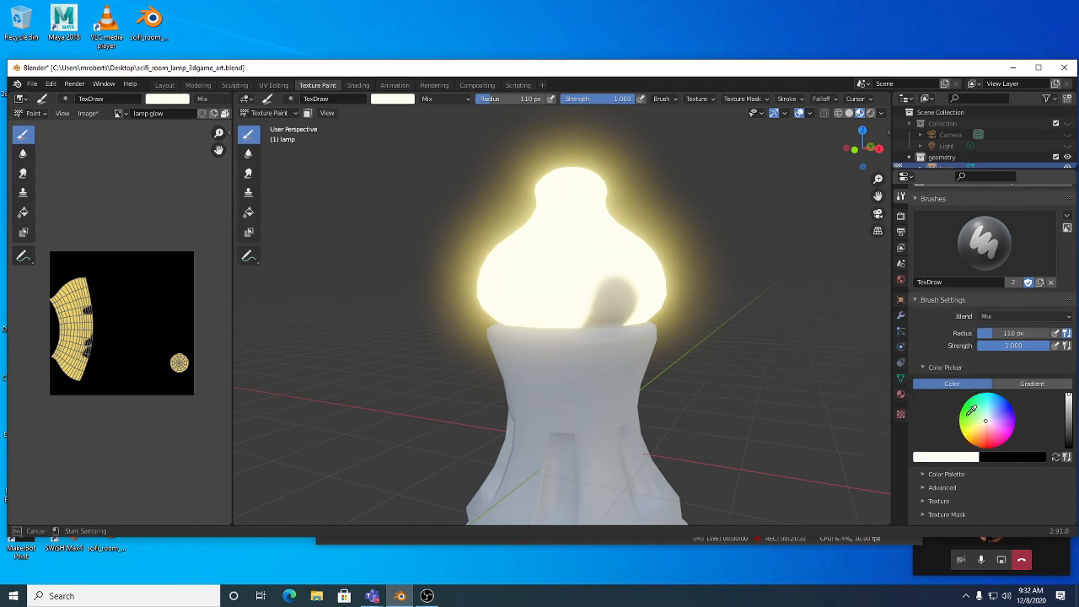
{"action": "left_click", "coordinate": [74, 293]}
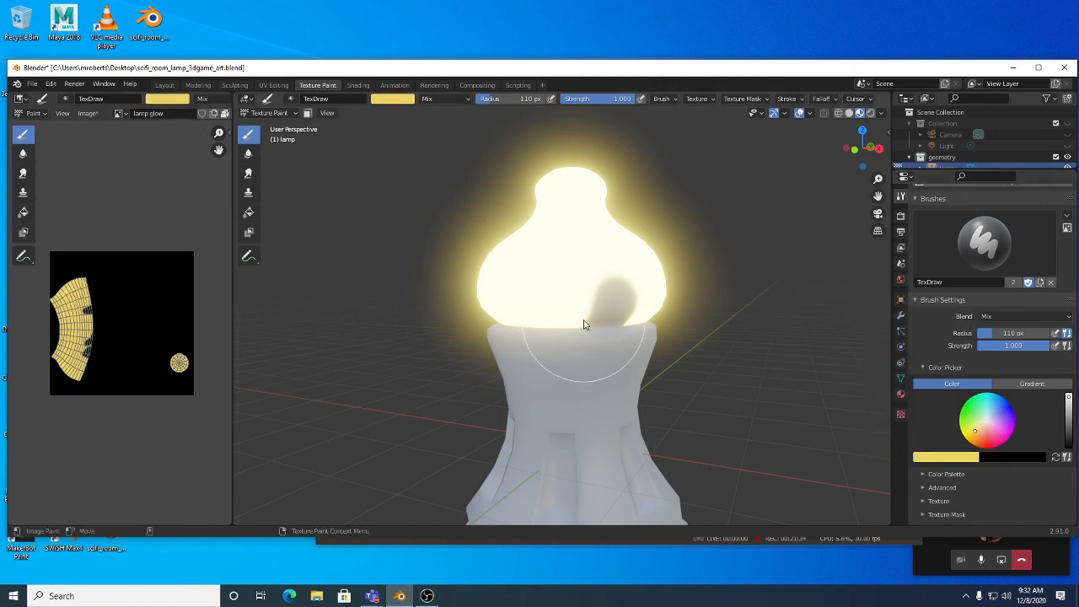
{"action": "left_click_drag", "start_coordinate": [531, 325], "coordinate": [489, 356]}
{"action": "mouse_move", "coordinate": [489, 357]}
{"action": "middle_mouse_down"}
{"action": "mouse_move", "coordinate": [702, 354]}
{"action": "mouse_move", "coordinate": [671, 354]}
{"action": "middle_mouse_up"}
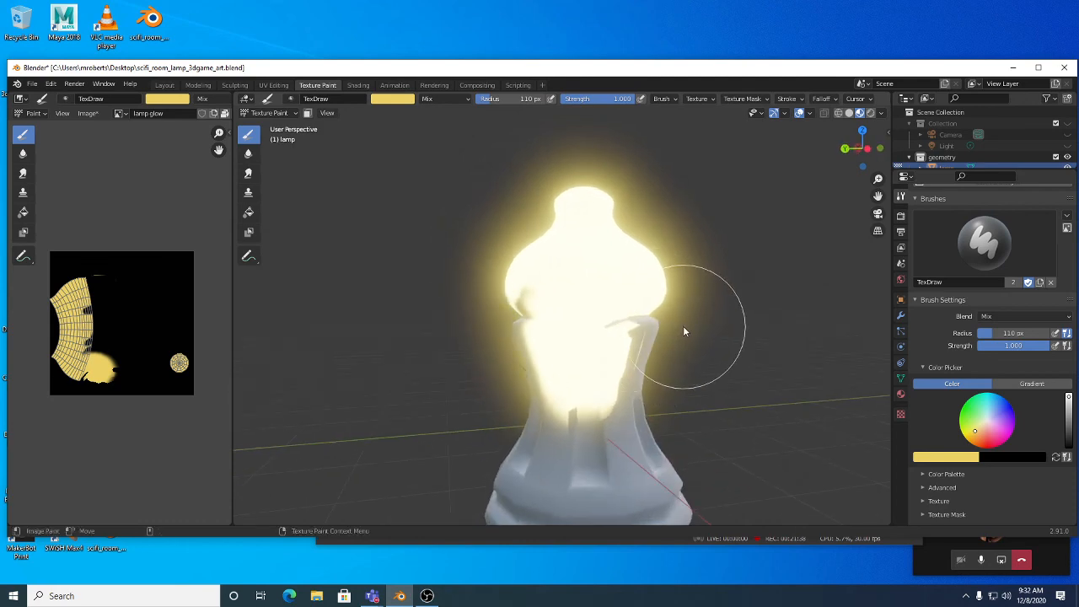
{"action": "key", "text": "ctrl+z"}
{"action": "middle_click_drag", "start_coordinate": [658, 328], "coordinate": [655, 346]}
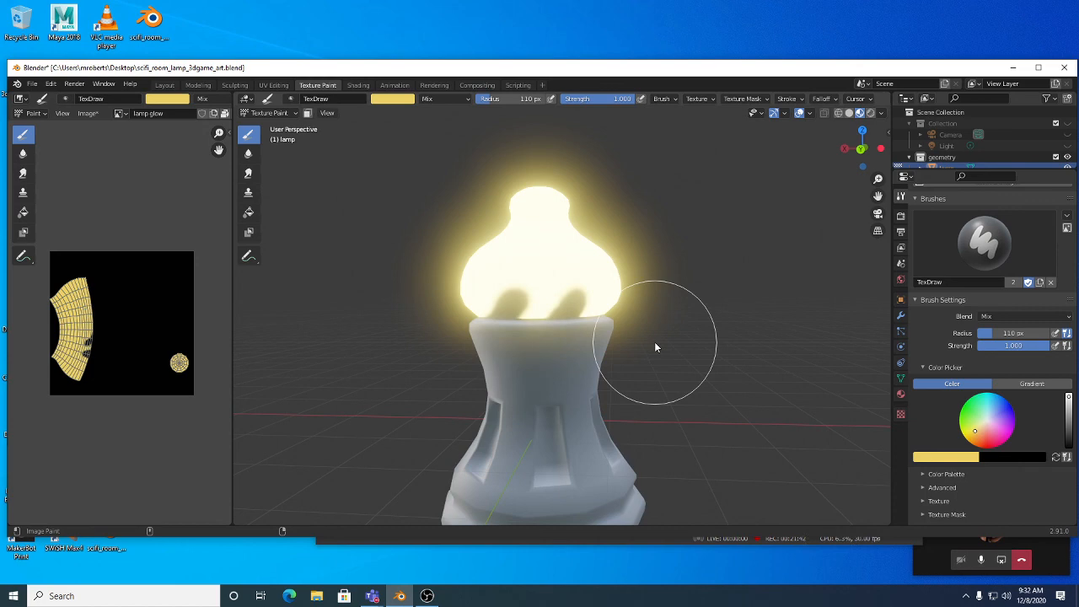
{"action": "mouse_move", "coordinate": [634, 362]}
{"action": "middle_mouse_down"}
{"action": "mouse_move", "coordinate": [598, 373]}
{"action": "mouse_move", "coordinate": [489, 340]}
{"action": "mouse_move", "coordinate": [571, 309]}
{"action": "mouse_move", "coordinate": [577, 350]}
{"action": "mouse_move", "coordinate": [579, 320]}
{"action": "mouse_move", "coordinate": [567, 337]}
{"action": "middle_mouse_up"}
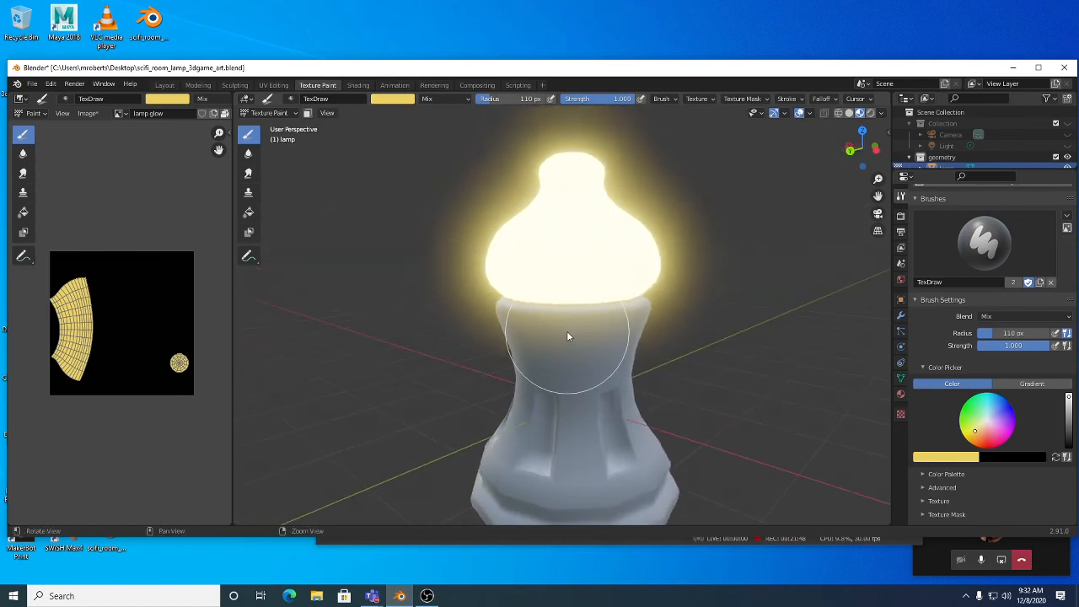